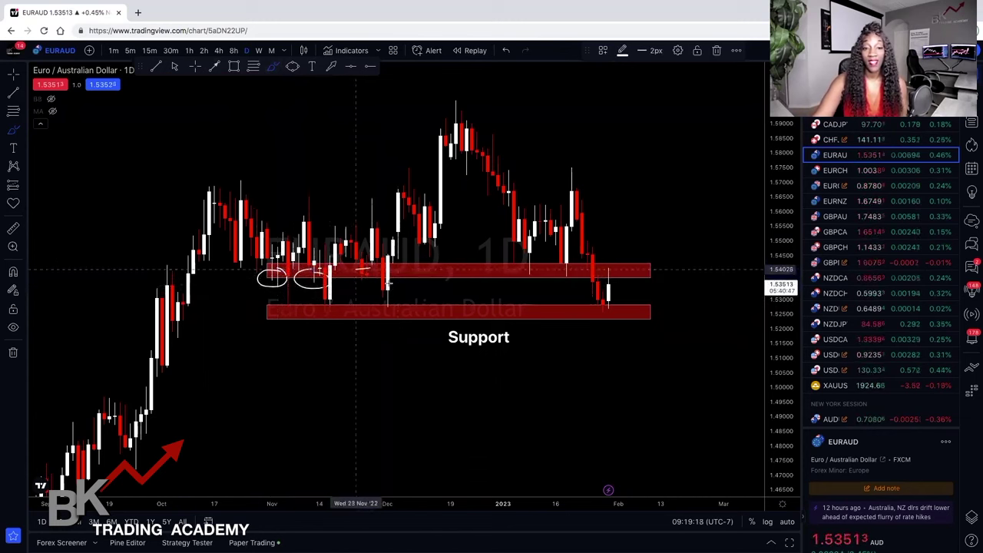
- Brush circles around the upper support zone touches, December peak and descending swings, plus a horizontal line at the January swing high
{"action": "mouse_move", "coordinate": [530, 266]}
{"action": "left_mouse_down"}
{"action": "mouse_move", "coordinate": [613, 275]}
{"action": "mouse_move", "coordinate": [603, 265]}
{"action": "left_mouse_up"}
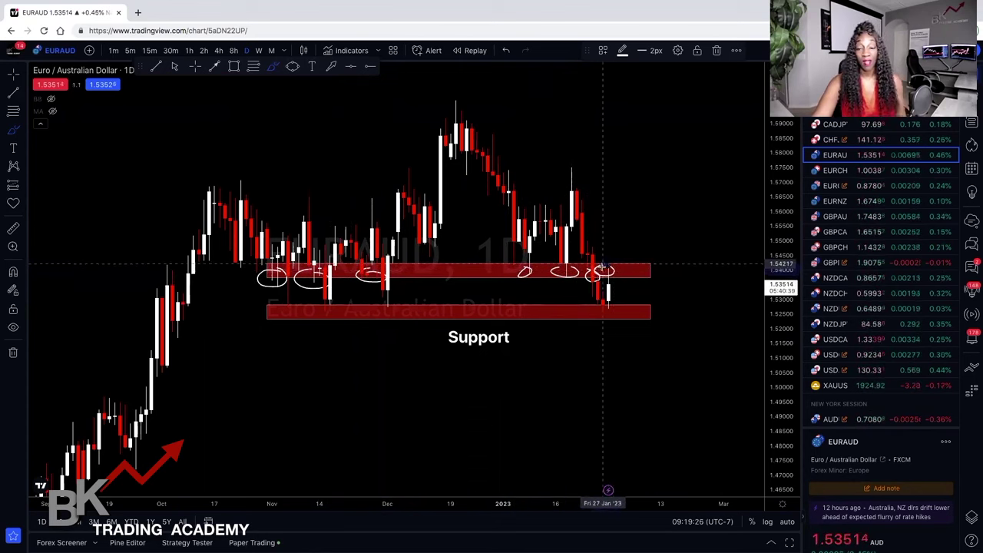
{"action": "left_click_drag", "start_coordinate": [452, 96], "coordinate": [445, 100]}
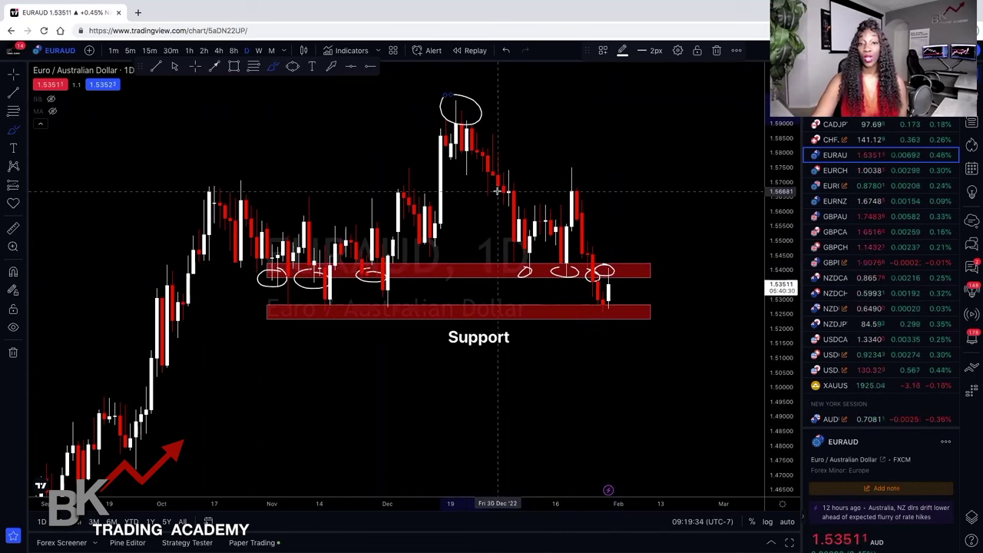
{"action": "mouse_move", "coordinate": [487, 186]}
{"action": "left_mouse_down"}
{"action": "mouse_move", "coordinate": [474, 194]}
{"action": "mouse_move", "coordinate": [487, 185]}
{"action": "left_mouse_up"}
{"action": "left_click_drag", "start_coordinate": [485, 133], "coordinate": [487, 135]}
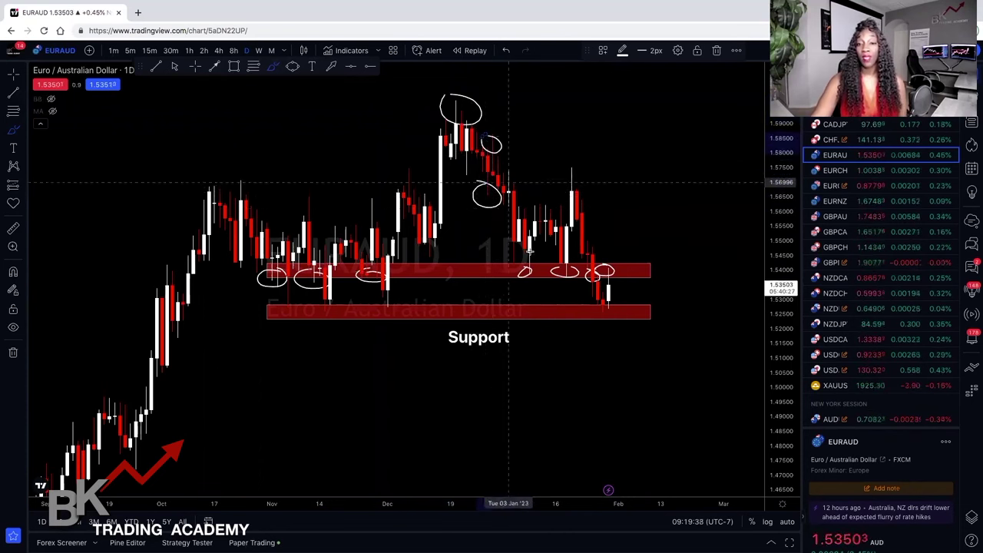
{"action": "left_click_drag", "start_coordinate": [537, 203], "coordinate": [607, 209]}
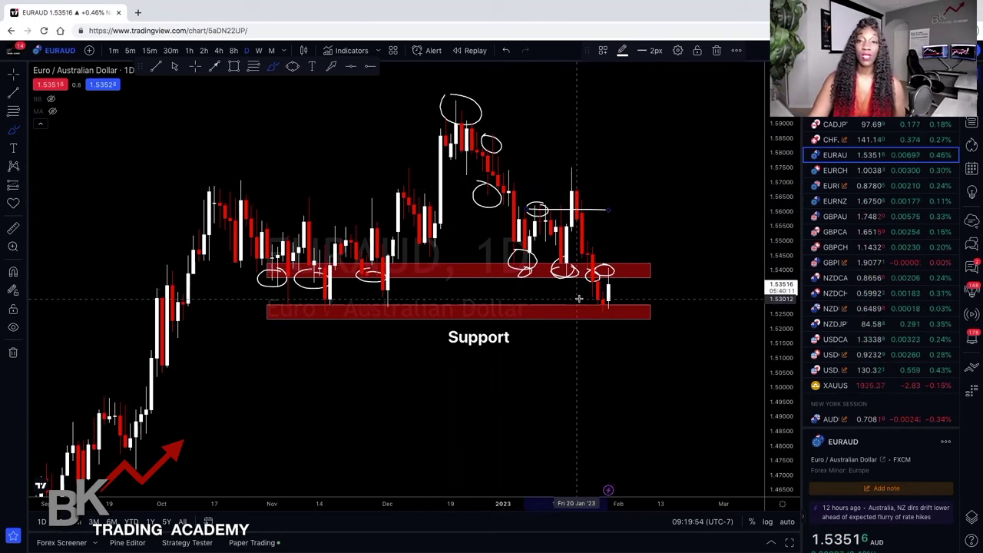
- Show the Bollinger Bands and brush marks on the latest low at the lower support zone and its bounce to the upper zone
{"action": "left_click", "coordinate": [52, 100]}
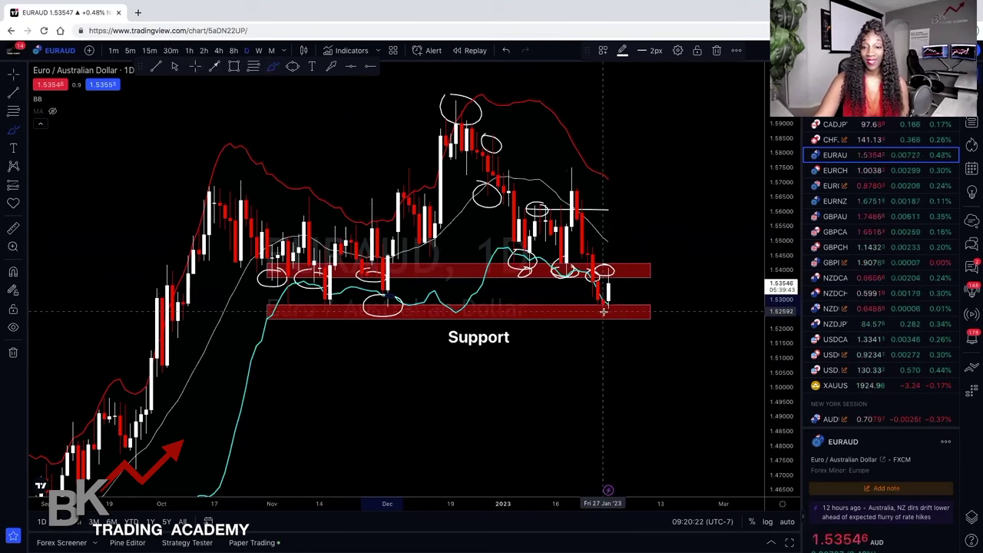
{"action": "left_click_drag", "start_coordinate": [611, 304], "coordinate": [619, 308]}
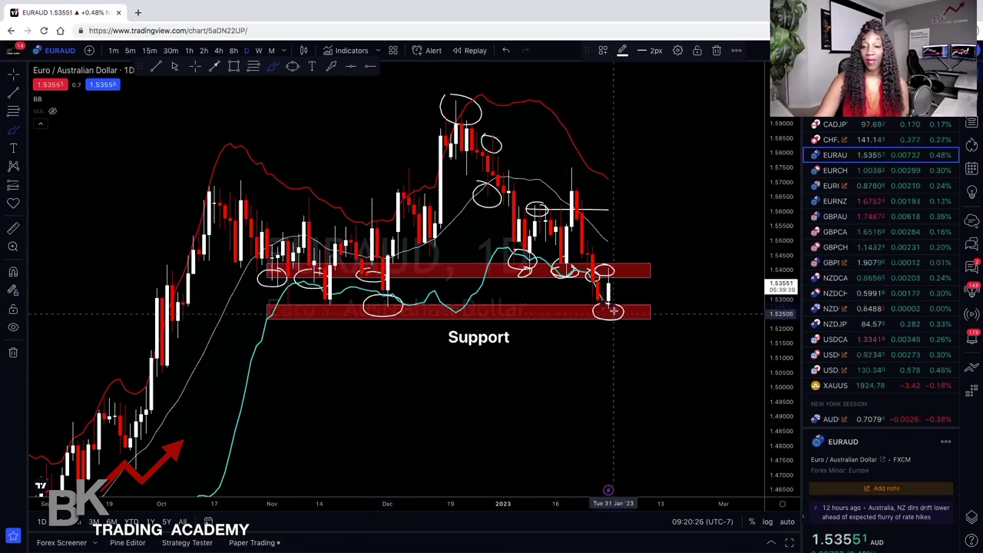
{"action": "left_click_drag", "start_coordinate": [613, 295], "coordinate": [624, 272]}
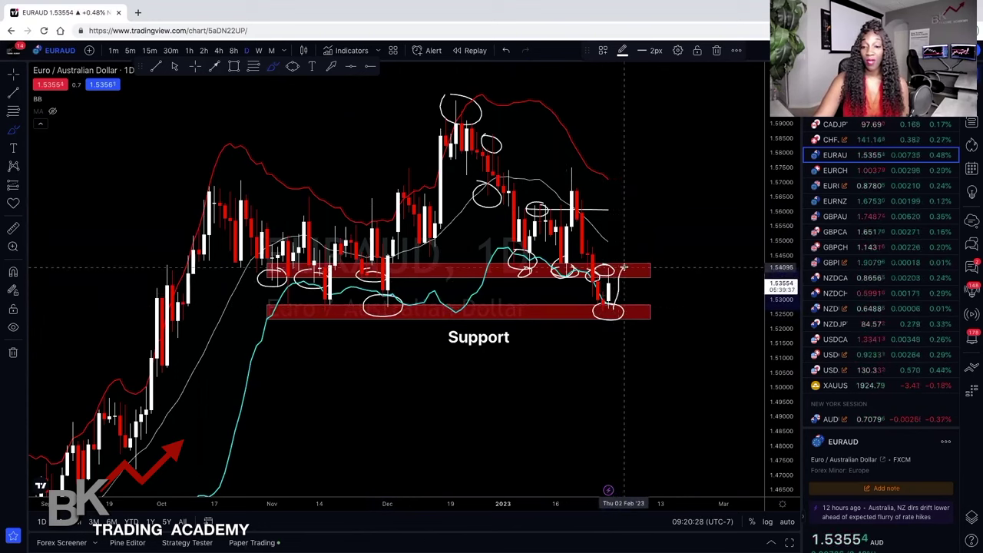
{"action": "left_click_drag", "start_coordinate": [623, 270], "coordinate": [636, 269]}
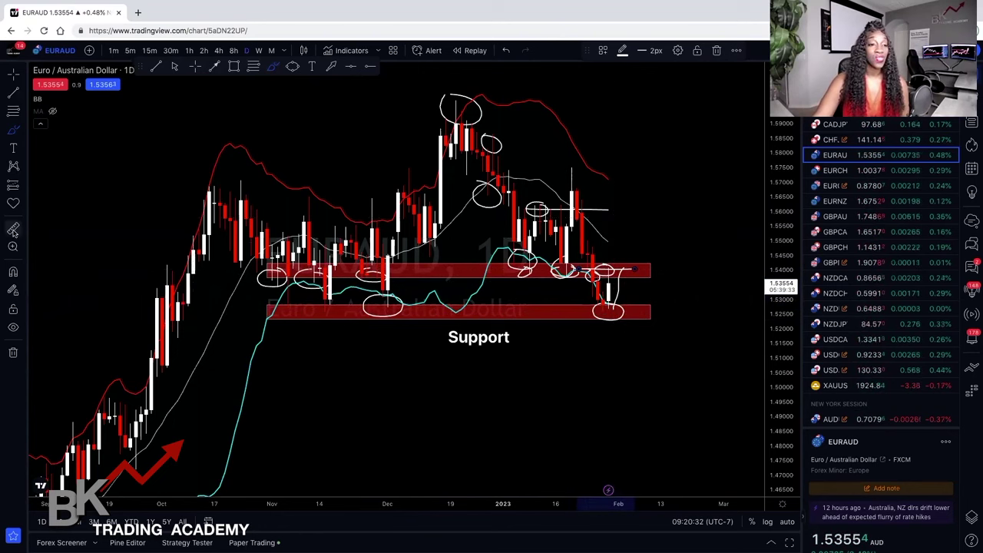
- Measure the price distance between the upper and lower support zones
{"action": "left_click", "coordinate": [409, 309], "text": "shift"}
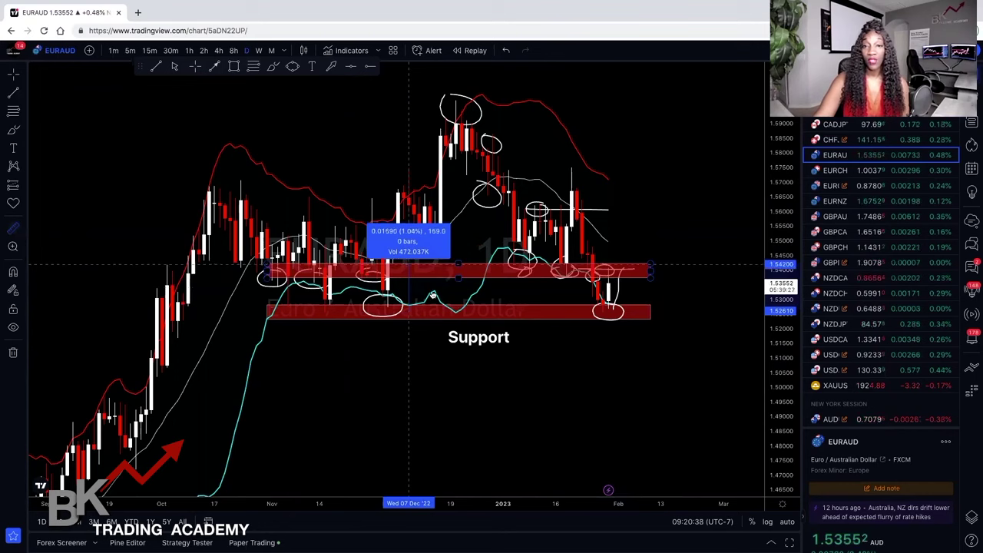
{"action": "left_click", "coordinate": [510, 359]}
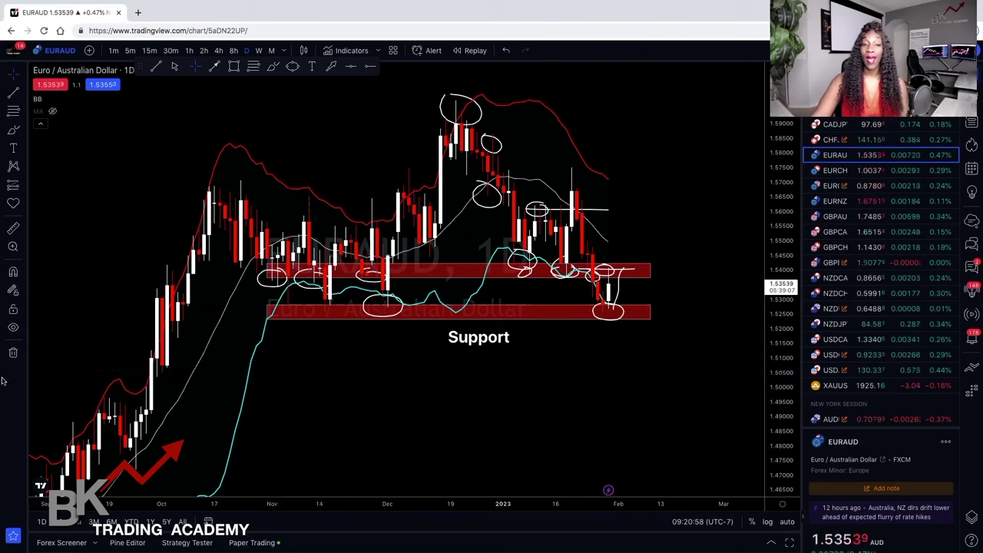
- Remove all drawings from the EURAUD chart and hide the Bollinger Bands
{"action": "left_click", "coordinate": [12, 353]}
{"action": "left_click", "coordinate": [59, 354]}
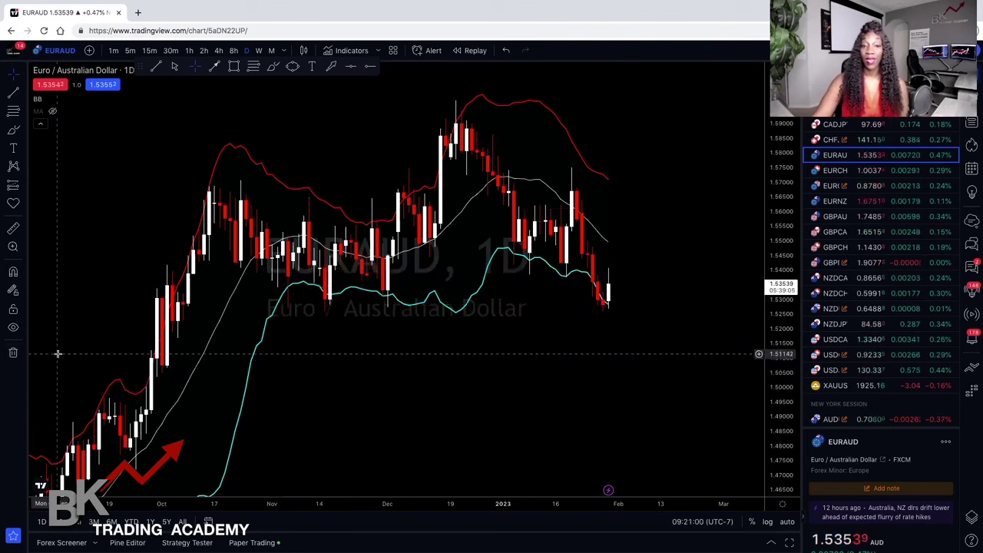
{"action": "left_click", "coordinate": [51, 99]}
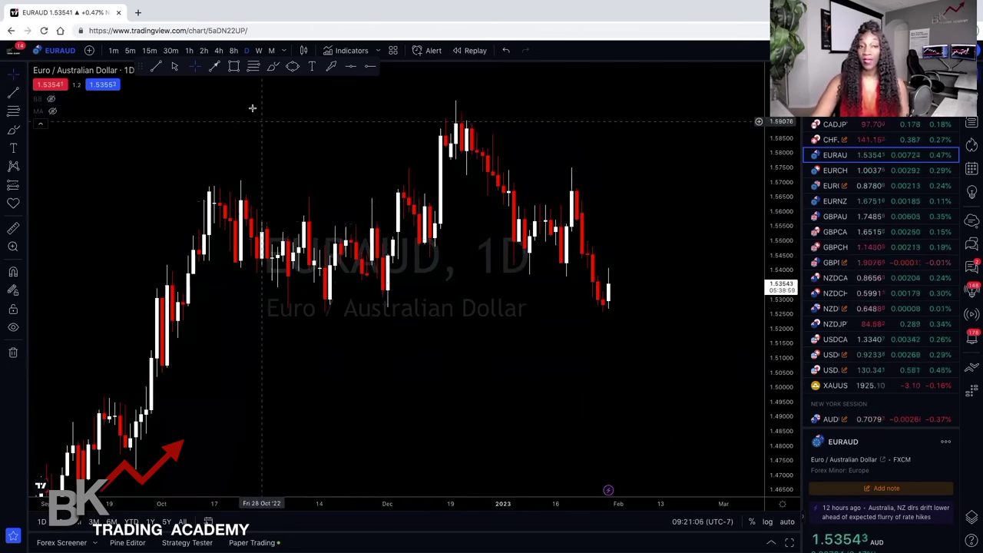
{"action": "key", "text": "alt+t"}
{"action": "mouse_move", "coordinate": [461, 96]}
{"action": "left_mouse_down"}
{"action": "mouse_move", "coordinate": [625, 193]}
{"action": "mouse_move", "coordinate": [686, 288]}
{"action": "left_mouse_up"}
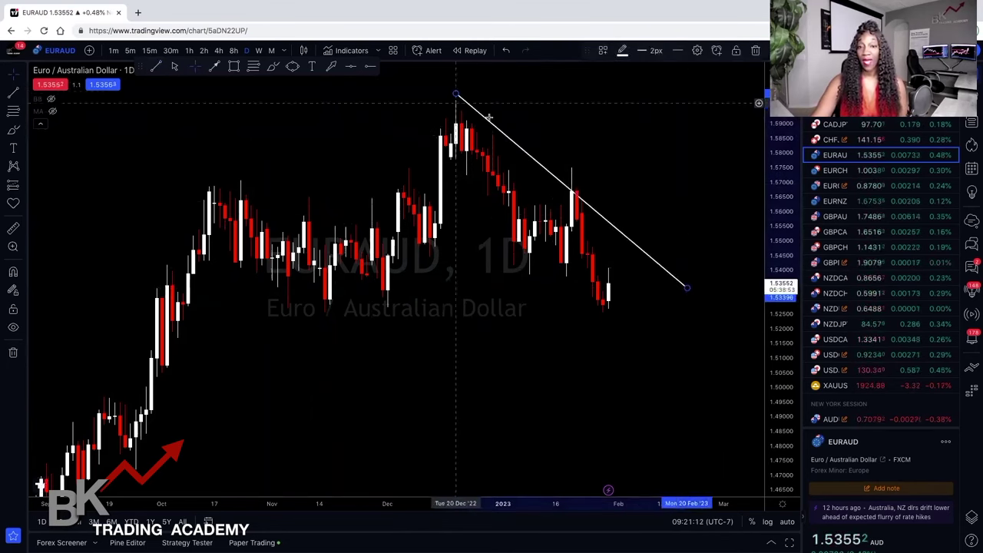
{"action": "left_click", "coordinate": [492, 121]}
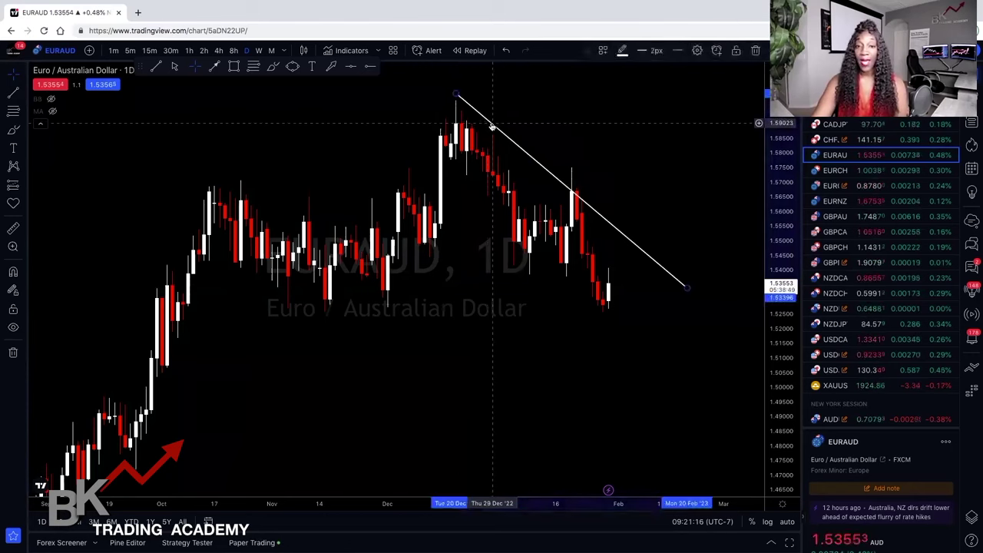
{"action": "key", "text": "ctrl+z"}
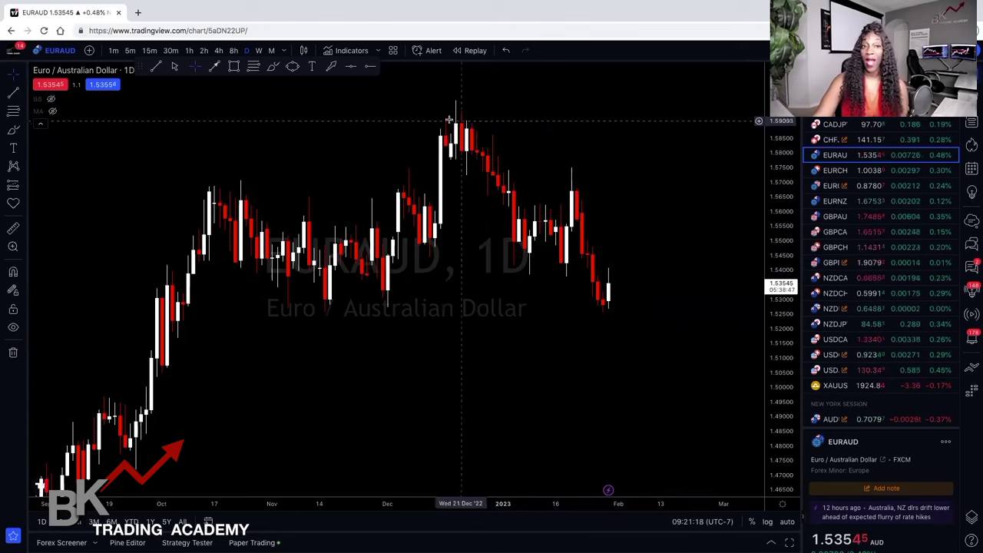
- Draw a support rectangle under the November lows from 4 Nov '22 to 14 Feb '23, between about 1.5219 and 1.5272
{"action": "left_click", "coordinate": [233, 66]}
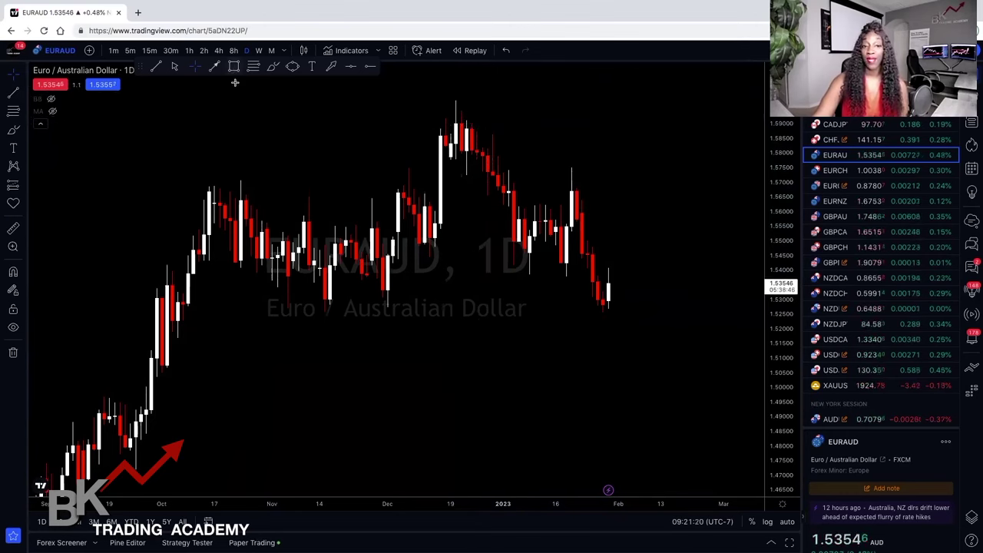
{"action": "left_click", "coordinate": [285, 308]}
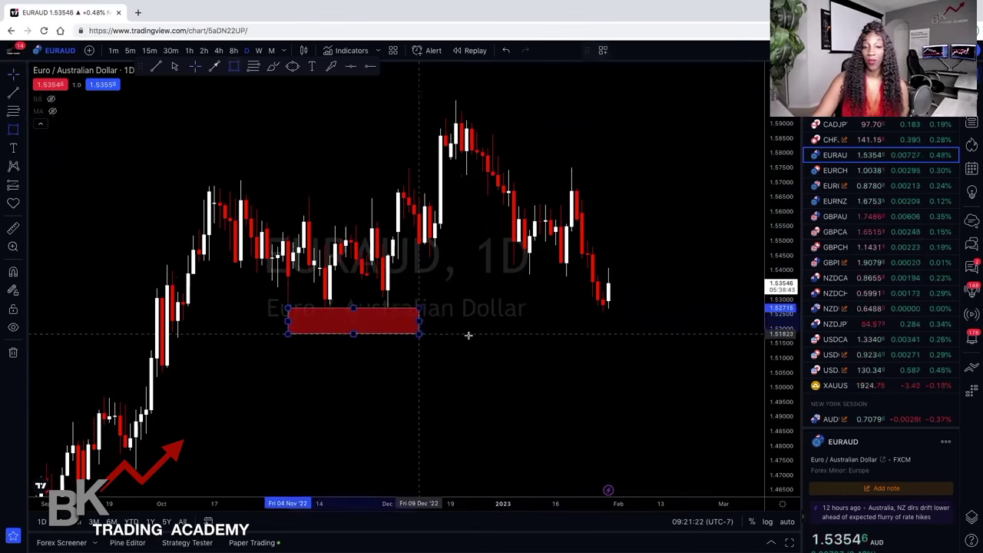
{"action": "left_click", "coordinate": [536, 334]}
{"action": "left_click_drag", "start_coordinate": [602, 335], "coordinate": [665, 322]}
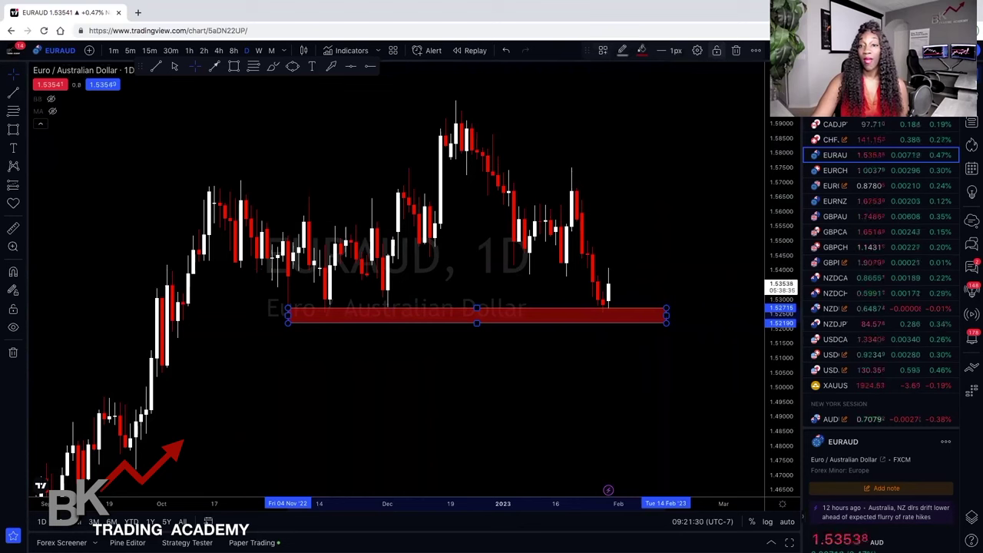
- Clone the support rectangle onto the zone between about 1.5376 and 1.5429, and show the Bollinger Bands again
{"action": "left_click", "coordinate": [756, 51]}
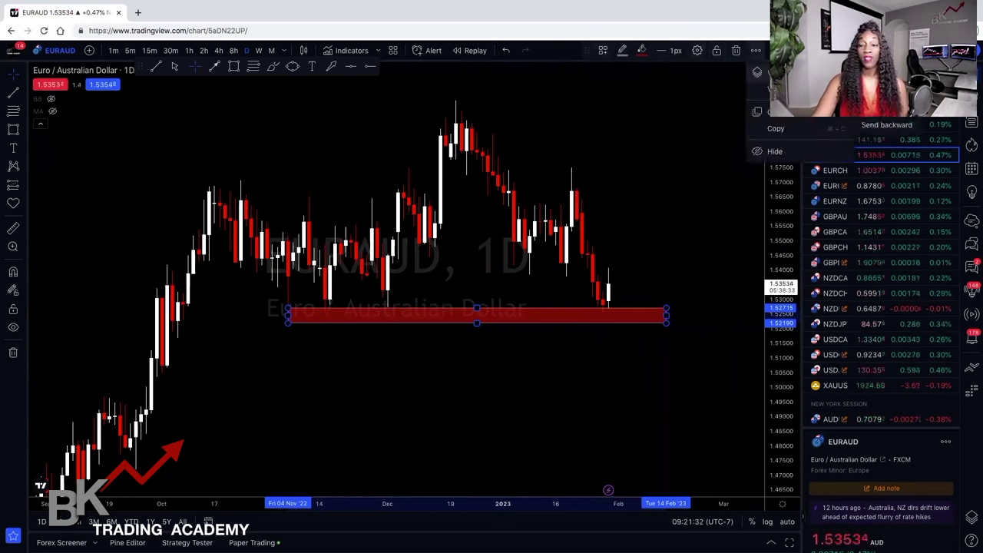
{"action": "left_click", "coordinate": [757, 56]}
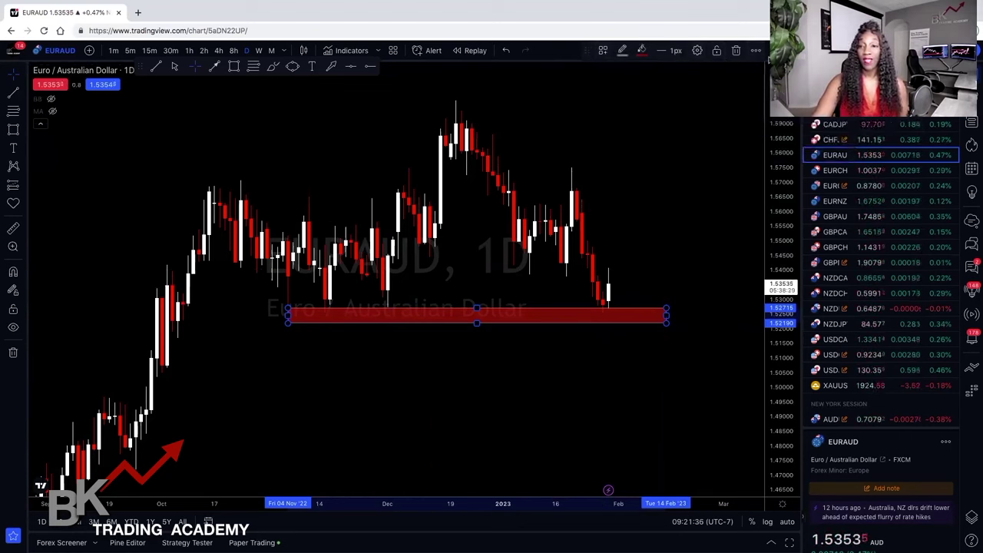
{"action": "left_click", "coordinate": [757, 51]}
{"action": "mouse_move", "coordinate": [791, 90]}
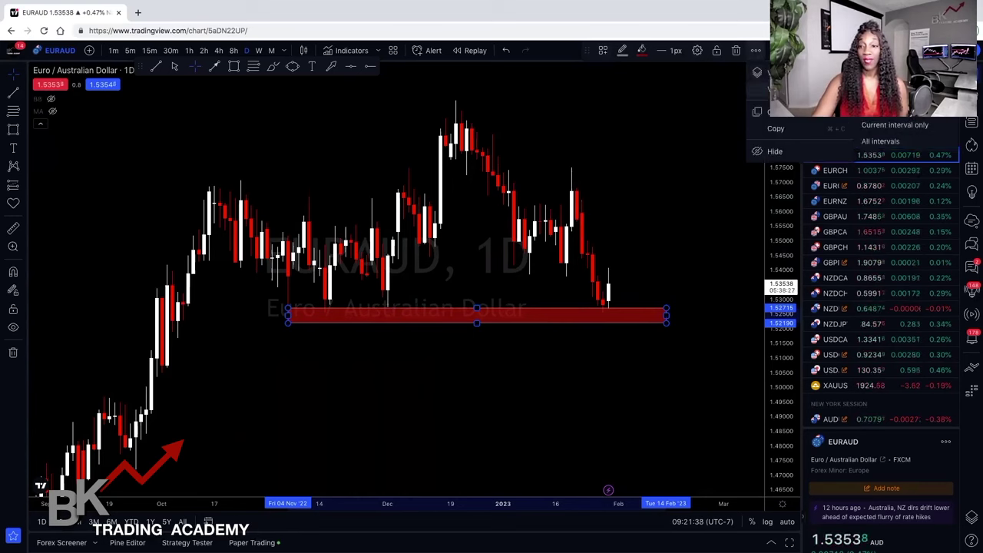
{"action": "left_click", "coordinate": [776, 112]}
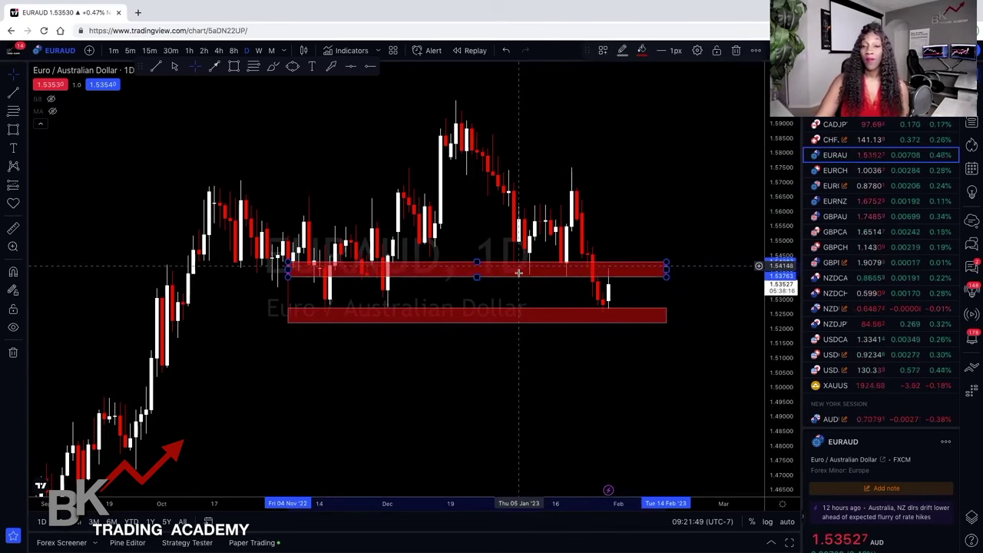
{"action": "scroll", "coordinate": [518, 269], "scroll_direction": "right", "scroll_amount": 3}
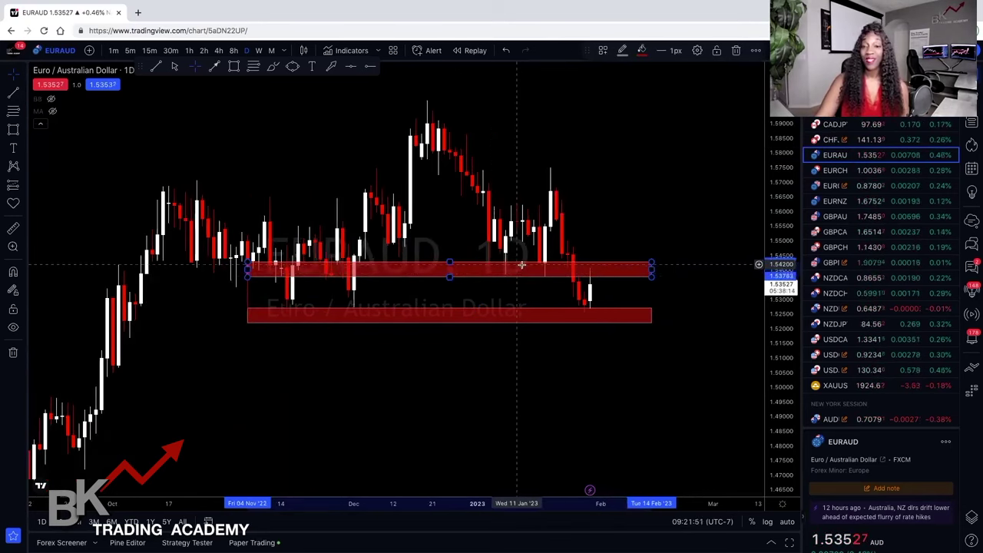
{"action": "key", "text": "ctrl+z"}
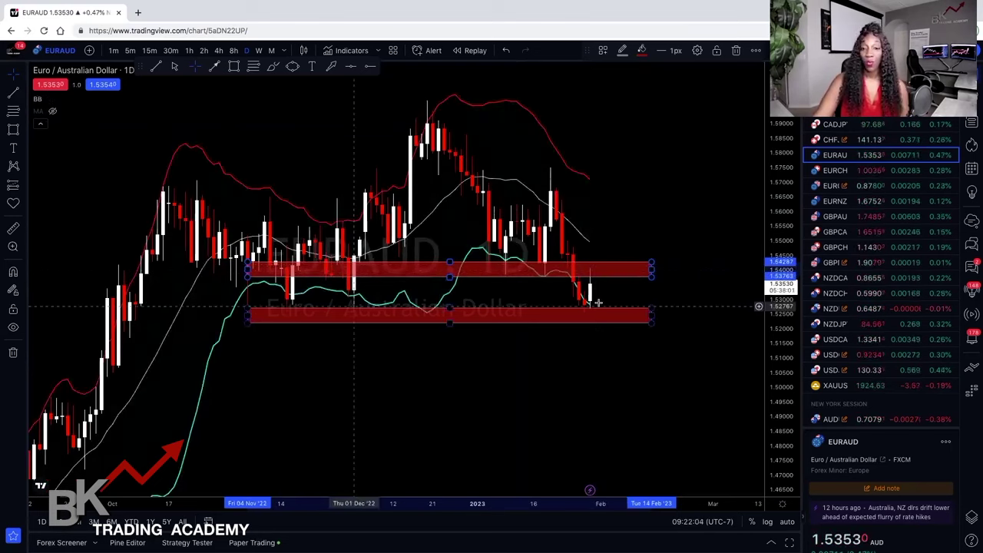
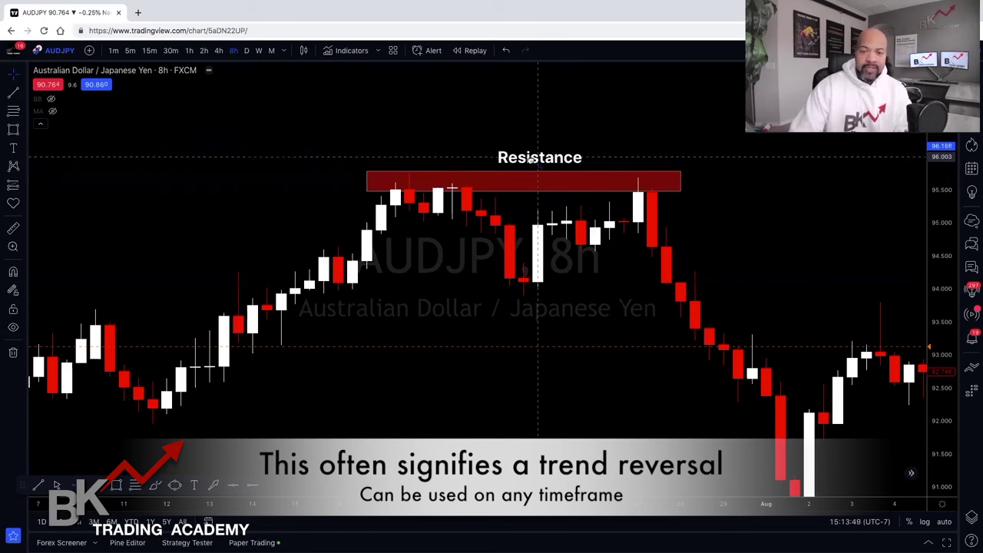
- Move the Resistance label slightly closer to the red zone and circle the two tops touching that zone with the Brush
{"action": "left_click_drag", "start_coordinate": [530, 158], "coordinate": [531, 161]}
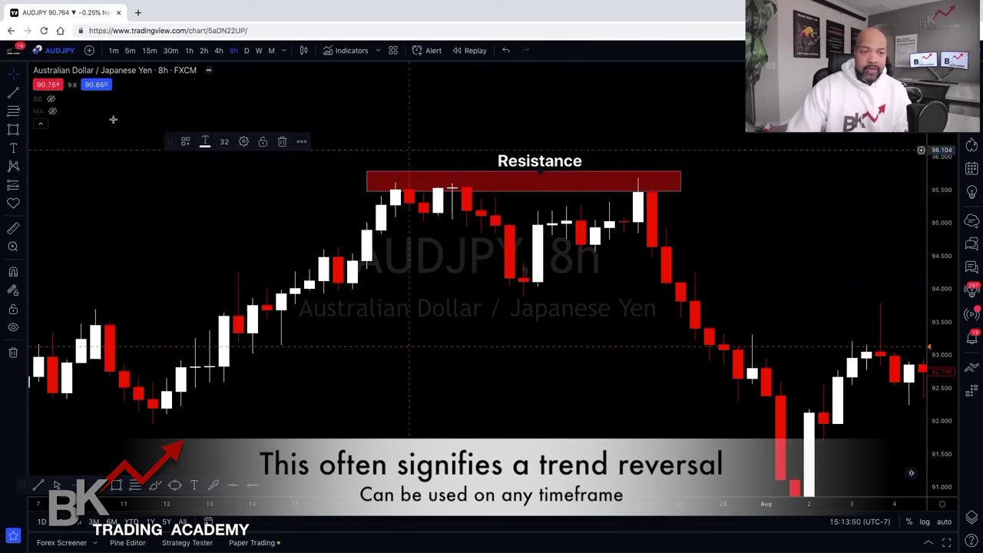
{"action": "left_click", "coordinate": [21, 136]}
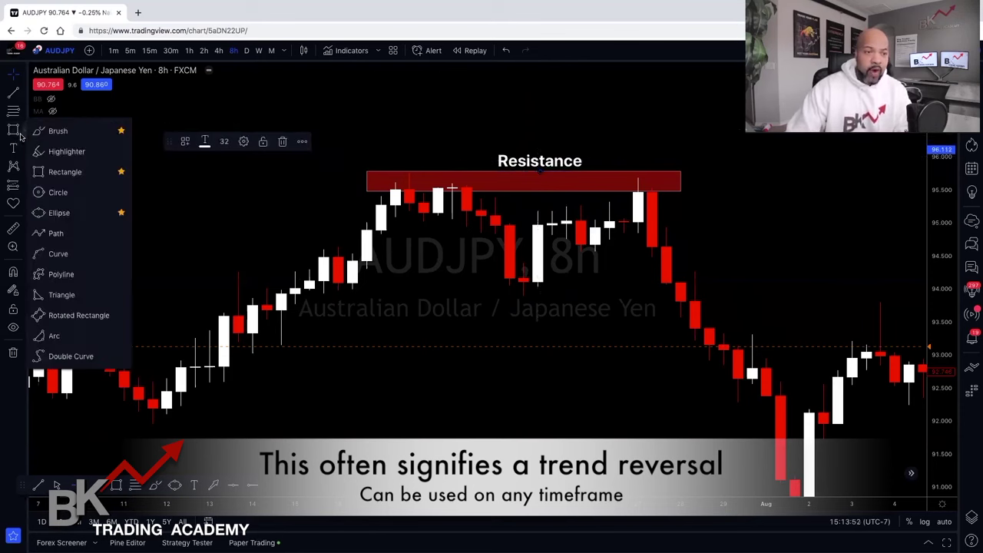
{"action": "left_click", "coordinate": [36, 151]}
{"action": "mouse_move", "coordinate": [437, 172]}
{"action": "left_mouse_down"}
{"action": "mouse_move", "coordinate": [395, 172]}
{"action": "mouse_move", "coordinate": [388, 201]}
{"action": "mouse_move", "coordinate": [439, 181]}
{"action": "left_mouse_up"}
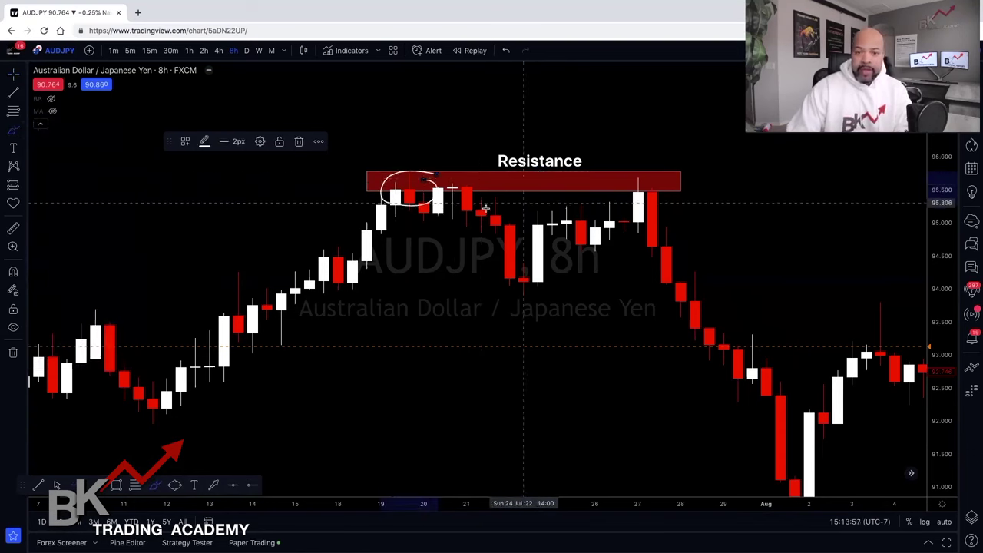
{"action": "left_click_drag", "start_coordinate": [666, 166], "coordinate": [665, 196]}
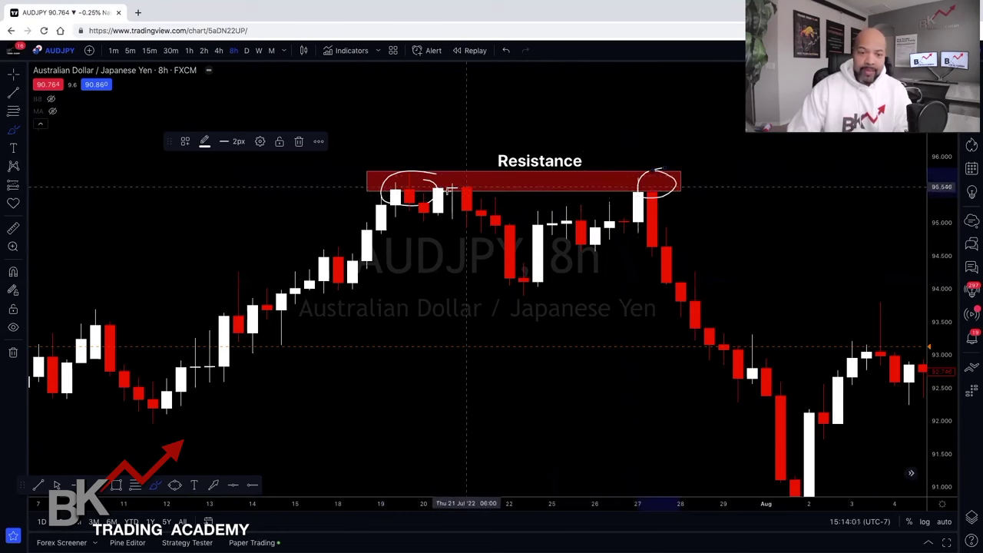
- Brush a horizontal neckline at about 94.1 beneath the two tops, along the low between them
{"action": "left_click_drag", "start_coordinate": [369, 283], "coordinate": [665, 283]}
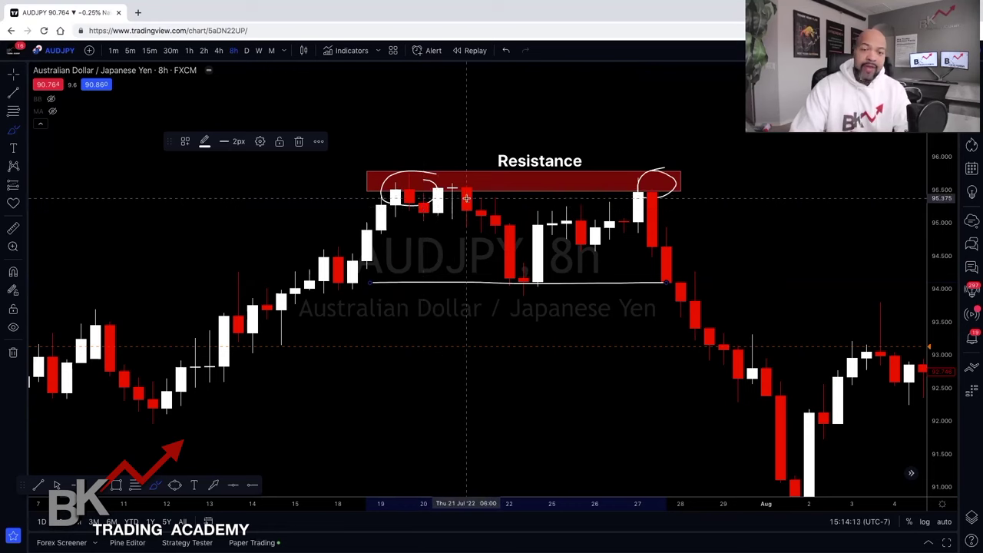
{"action": "scroll", "coordinate": [466, 199], "scroll_direction": "left", "scroll_amount": 1}
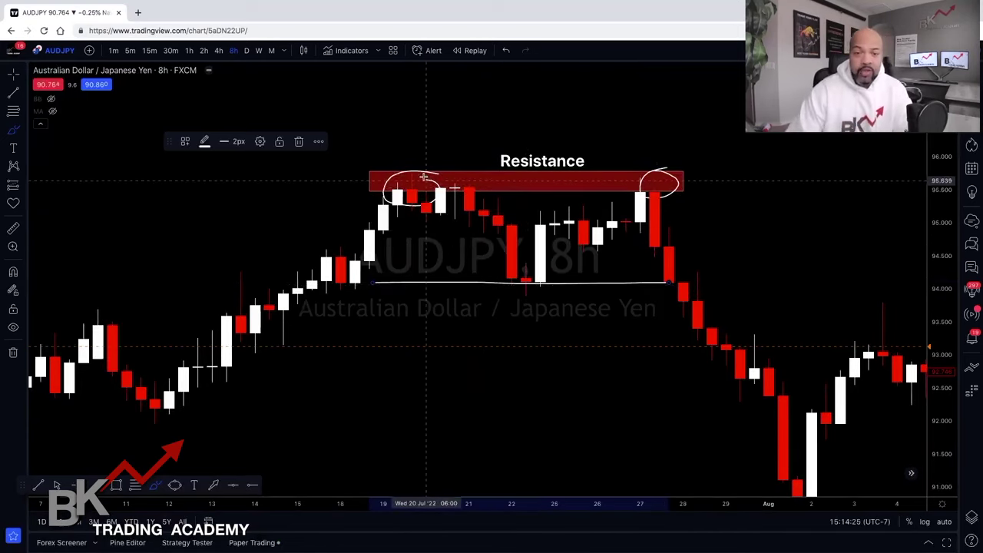
- Draw trend lines tracing the rise from about 92.39 to the first top and the drop from about 95.21 to 94.13
{"action": "left_click", "coordinate": [12, 94]}
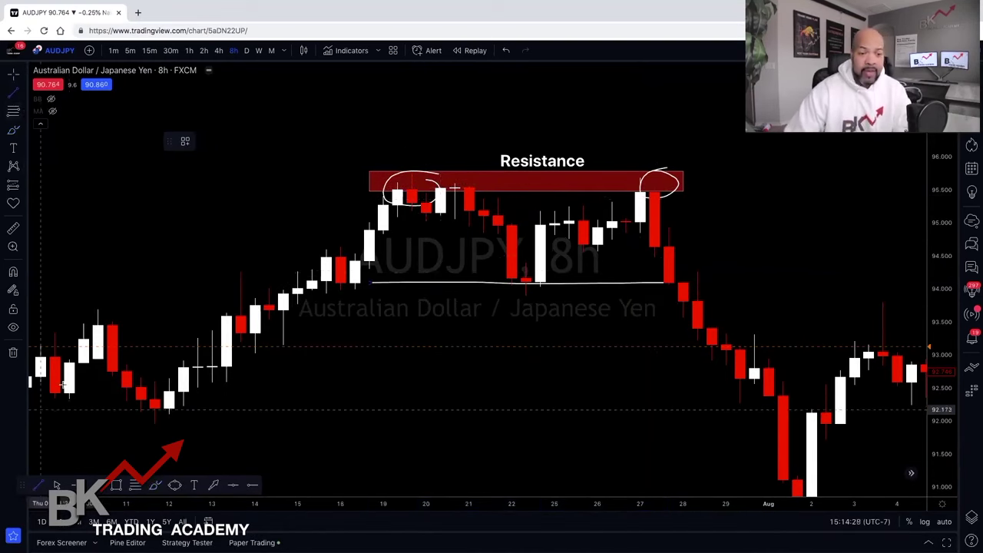
{"action": "left_click", "coordinate": [54, 395]}
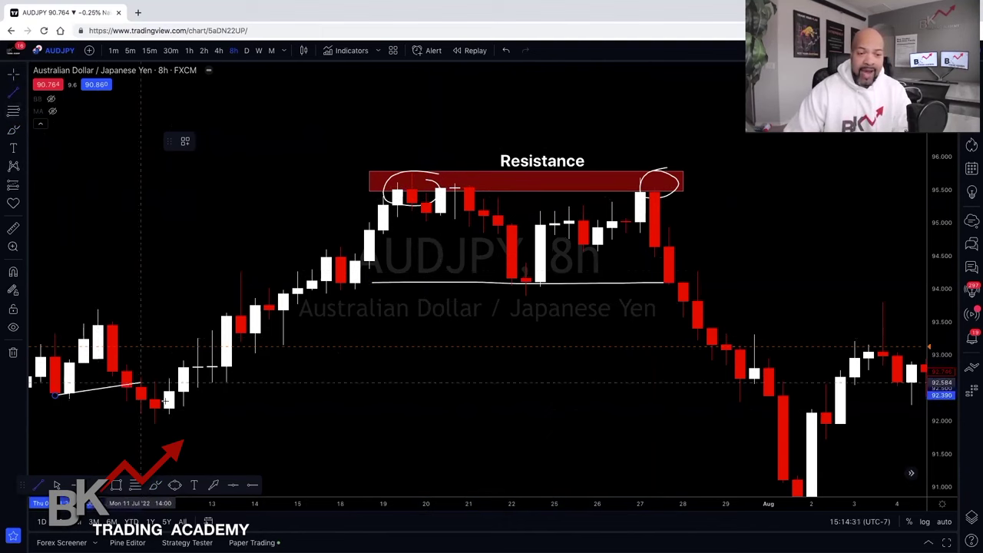
{"action": "left_click", "coordinate": [413, 199]}
{"action": "left_click", "coordinate": [427, 209]}
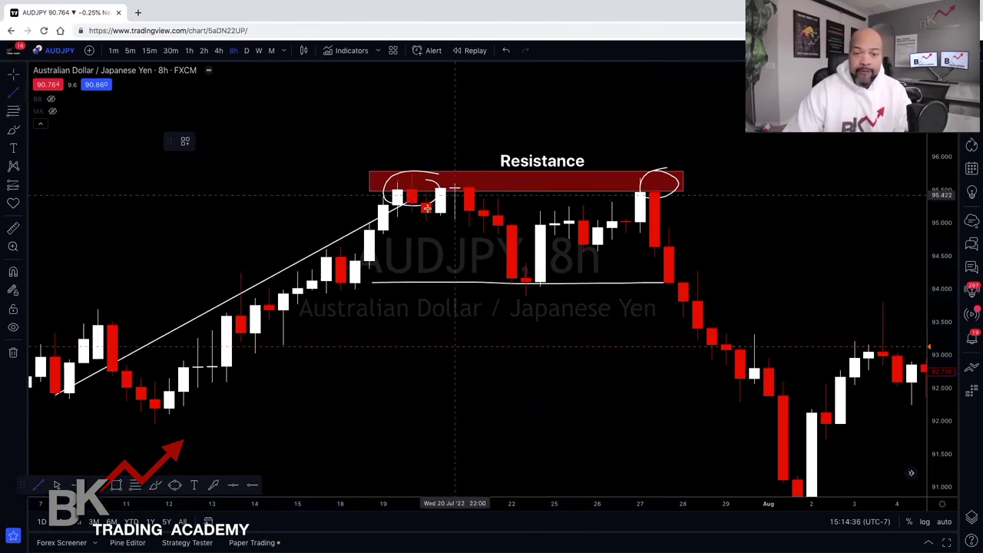
{"action": "left_click", "coordinate": [511, 280]}
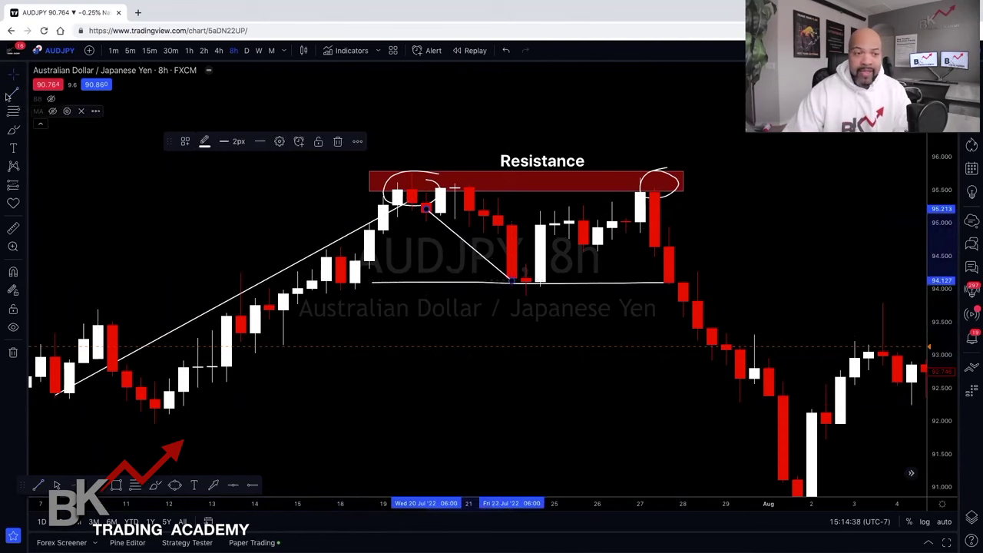
- Draw trend lines tracing the rise from about 94.13 to the second top at 95.53 and the drop from about 95.49 to 93.96
{"action": "left_click", "coordinate": [69, 136]}
{"action": "left_click", "coordinate": [511, 280]}
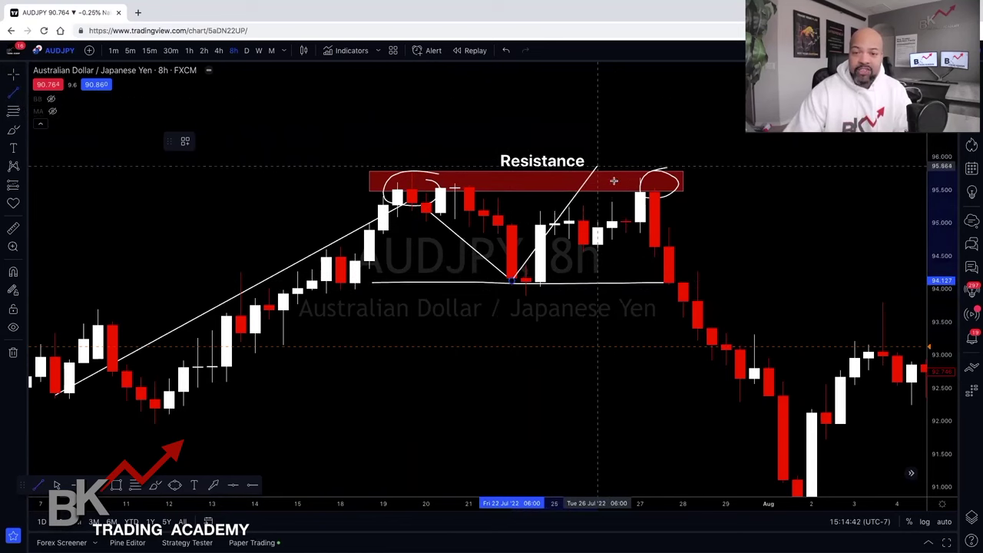
{"action": "left_click", "coordinate": [640, 188]}
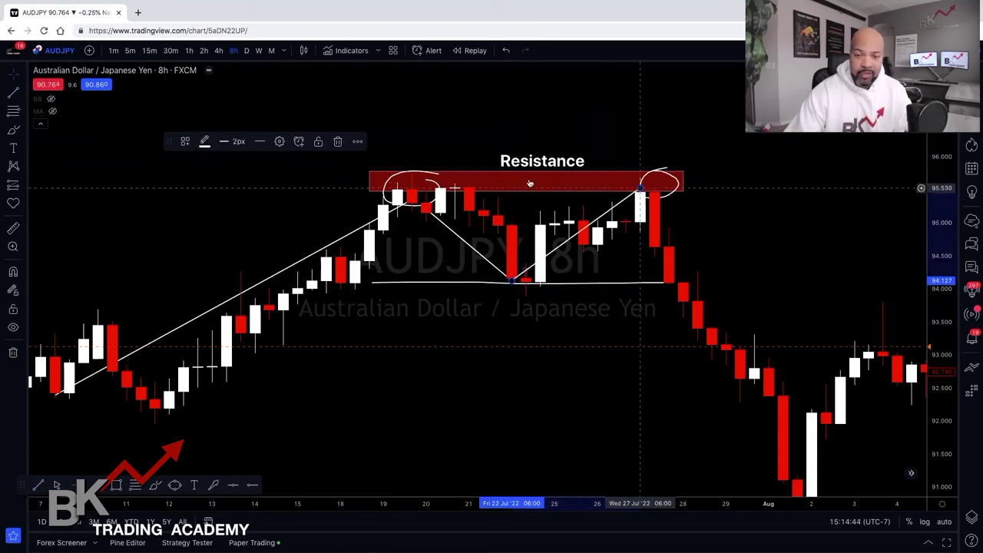
{"action": "left_click", "coordinate": [13, 94]}
{"action": "left_click", "coordinate": [654, 191]}
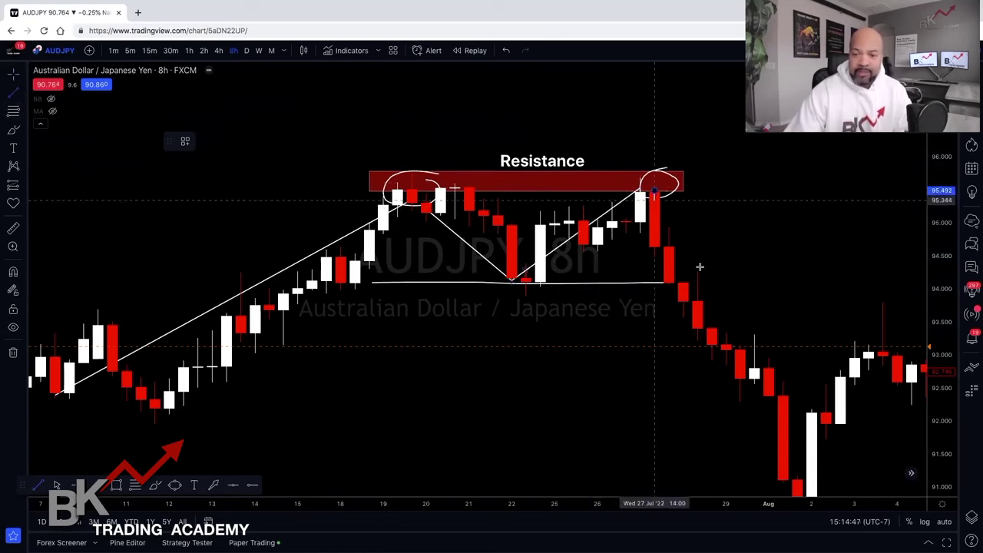
{"action": "left_click", "coordinate": [711, 291]}
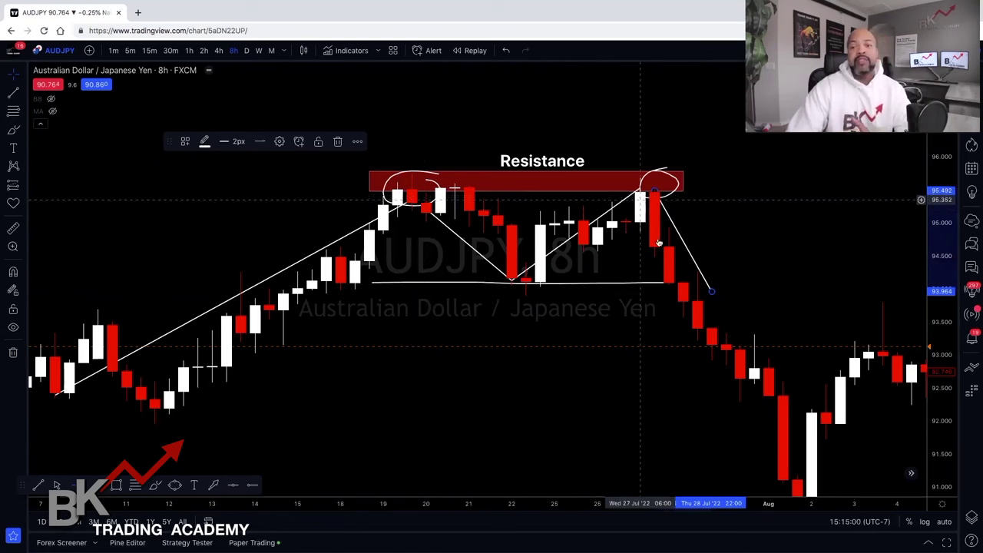
{"action": "left_click", "coordinate": [551, 180]}
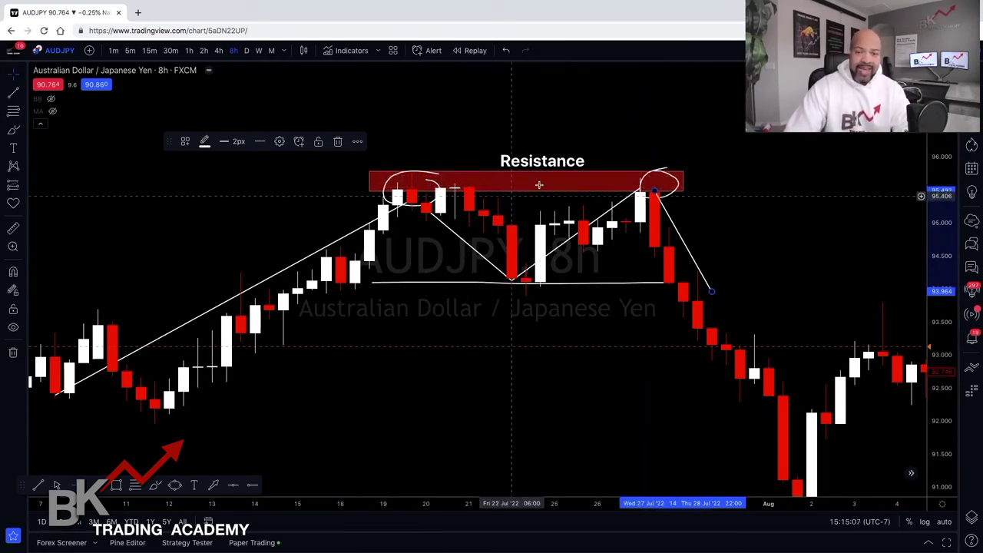
- Brush a circle around the Resistance label and the middle of the red zone, between the two tops
{"action": "left_click", "coordinate": [13, 129]}
{"action": "mouse_move", "coordinate": [568, 146]}
{"action": "left_mouse_down"}
{"action": "mouse_move", "coordinate": [470, 165]}
{"action": "mouse_move", "coordinate": [499, 222]}
{"action": "mouse_move", "coordinate": [573, 169]}
{"action": "mouse_move", "coordinate": [569, 146]}
{"action": "left_mouse_up"}
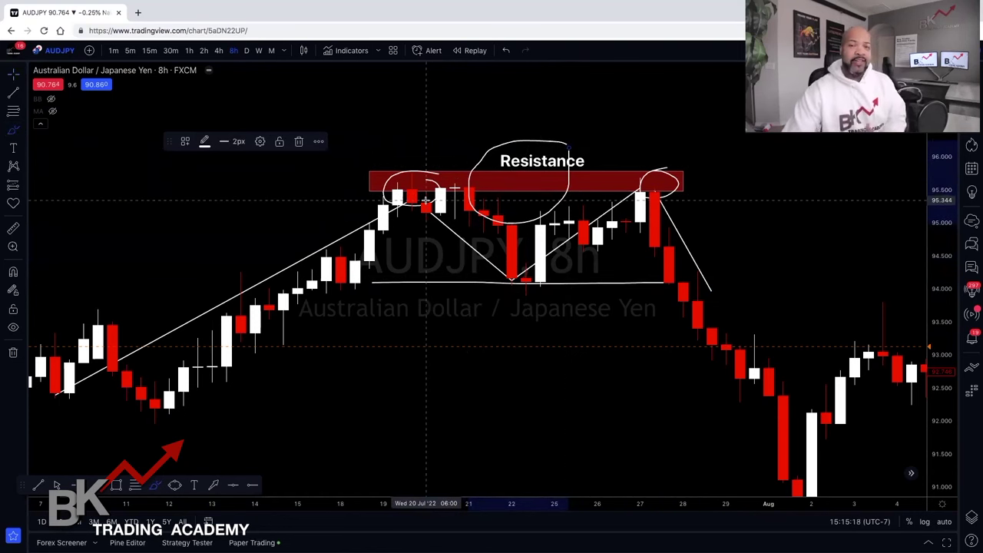
{"action": "scroll", "coordinate": [424, 200], "scroll_direction": "right", "scroll_amount": 1}
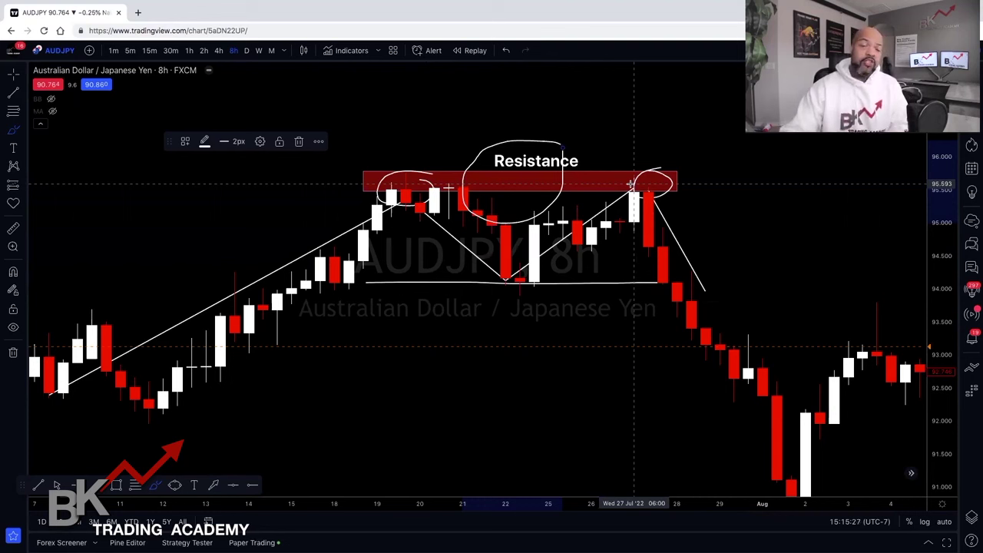
{"action": "scroll", "coordinate": [583, 201], "scroll_direction": "right", "scroll_amount": 1}
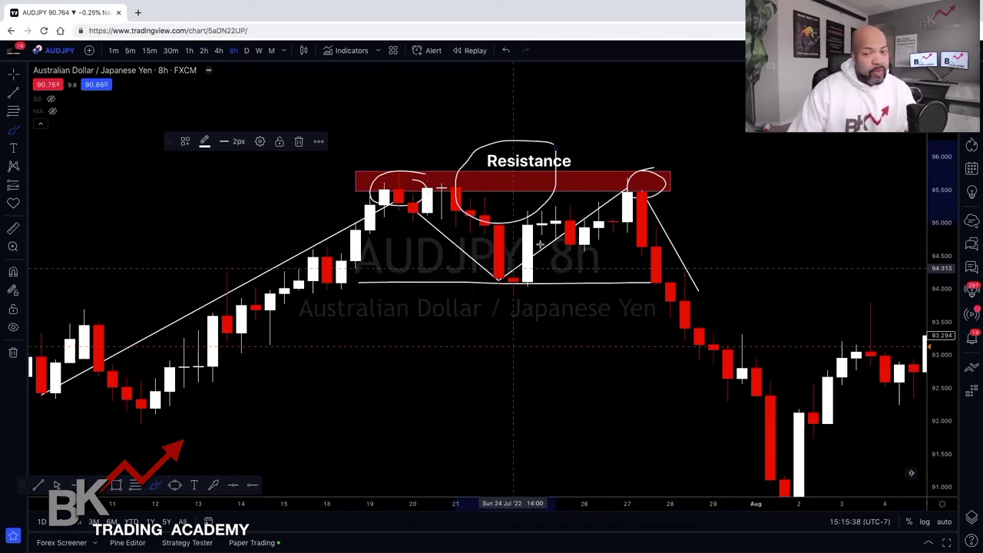
{"action": "scroll", "coordinate": [561, 231], "scroll_direction": "left", "scroll_amount": 1}
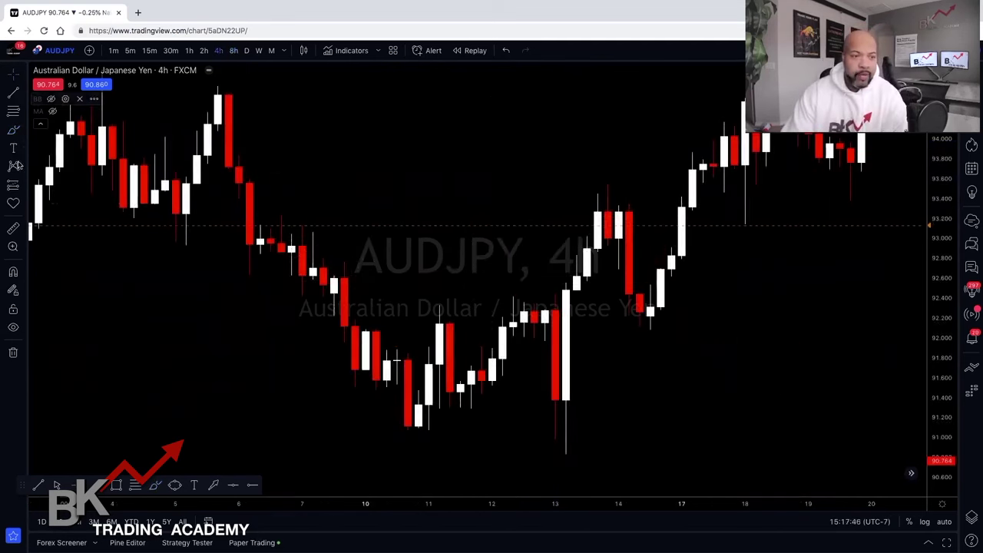
- Draw a rectangle between about 90.92 and 91.10 under the lows of 10 to 13 Oct on the 4h chart
{"action": "left_click", "coordinate": [24, 129]}
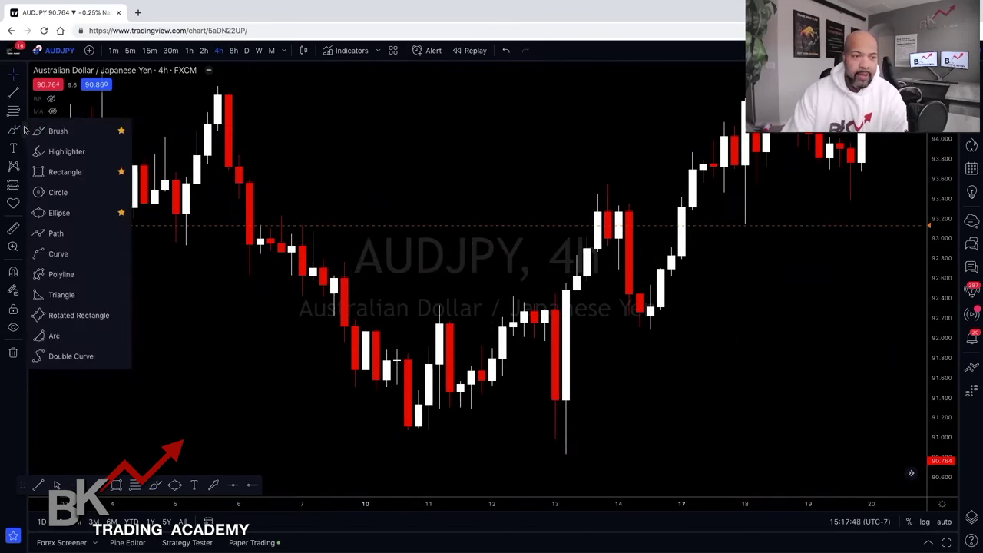
{"action": "left_click", "coordinate": [44, 172]}
{"action": "mouse_move", "coordinate": [375, 422]}
{"action": "left_mouse_down"}
{"action": "mouse_move", "coordinate": [423, 438]}
{"action": "mouse_move", "coordinate": [606, 445]}
{"action": "left_mouse_up"}
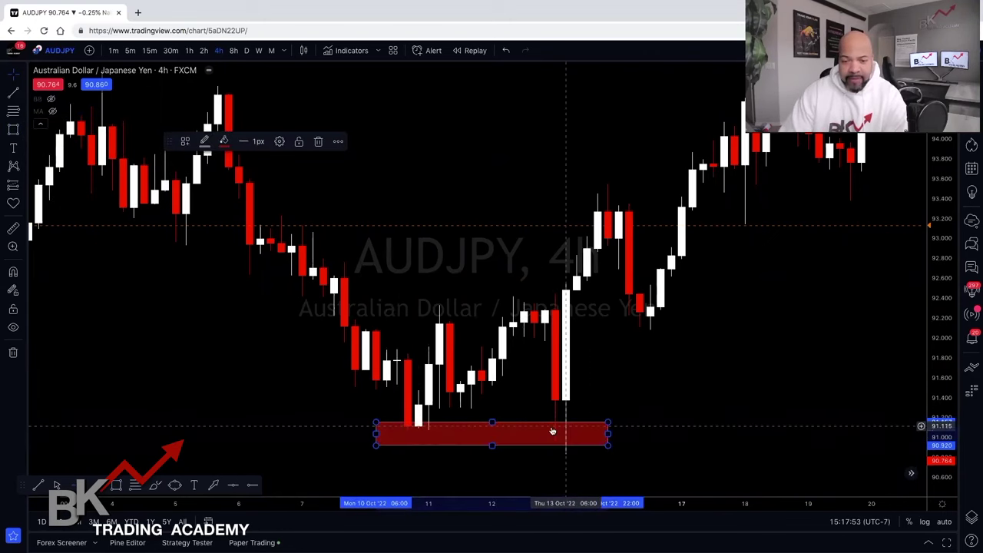
{"action": "left_click_drag", "start_coordinate": [491, 426], "coordinate": [491, 428]}
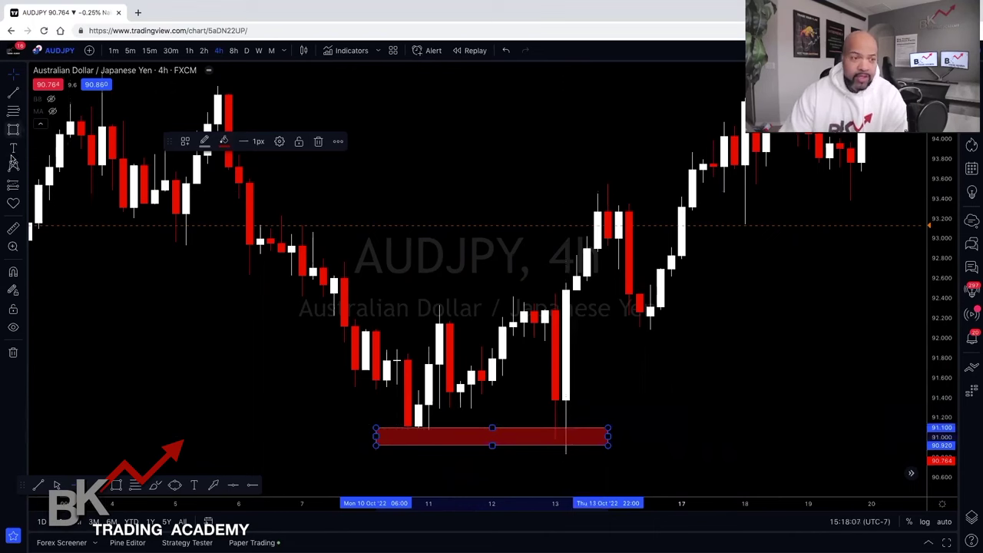
- Circle the two bottoms touching the red zone with the Brush
{"action": "left_click", "coordinate": [23, 132]}
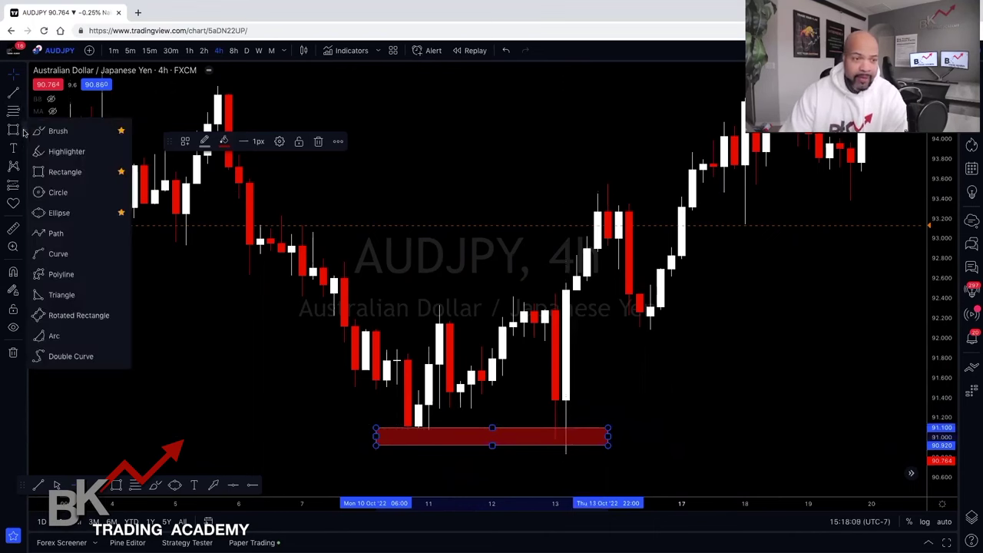
{"action": "left_click", "coordinate": [46, 131]}
{"action": "mouse_move", "coordinate": [423, 428]}
{"action": "left_mouse_down"}
{"action": "mouse_move", "coordinate": [396, 446]}
{"action": "mouse_move", "coordinate": [427, 435]}
{"action": "mouse_move", "coordinate": [420, 429]}
{"action": "left_mouse_up"}
{"action": "mouse_move", "coordinate": [560, 427]}
{"action": "left_mouse_down"}
{"action": "mouse_move", "coordinate": [569, 451]}
{"action": "mouse_move", "coordinate": [567, 432]}
{"action": "left_mouse_up"}
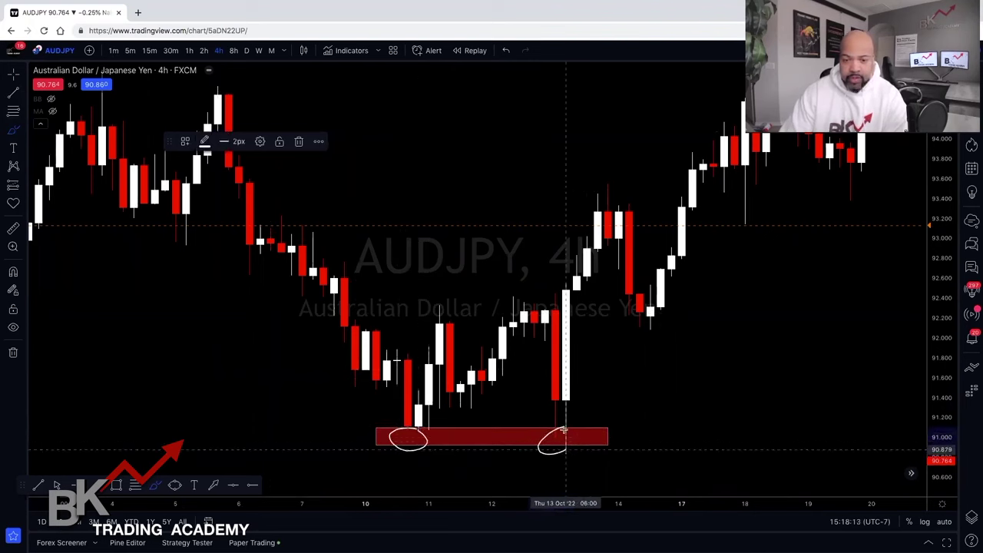
- Add a "Support" text label on the lower edge of the red zone, between the two circles
{"action": "left_click", "coordinate": [11, 146]}
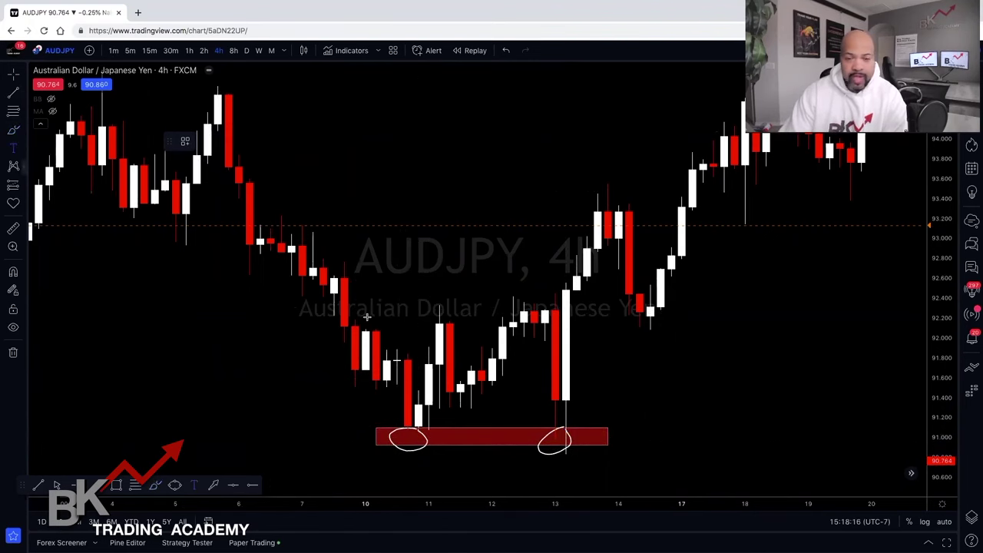
{"action": "left_click", "coordinate": [453, 450]}
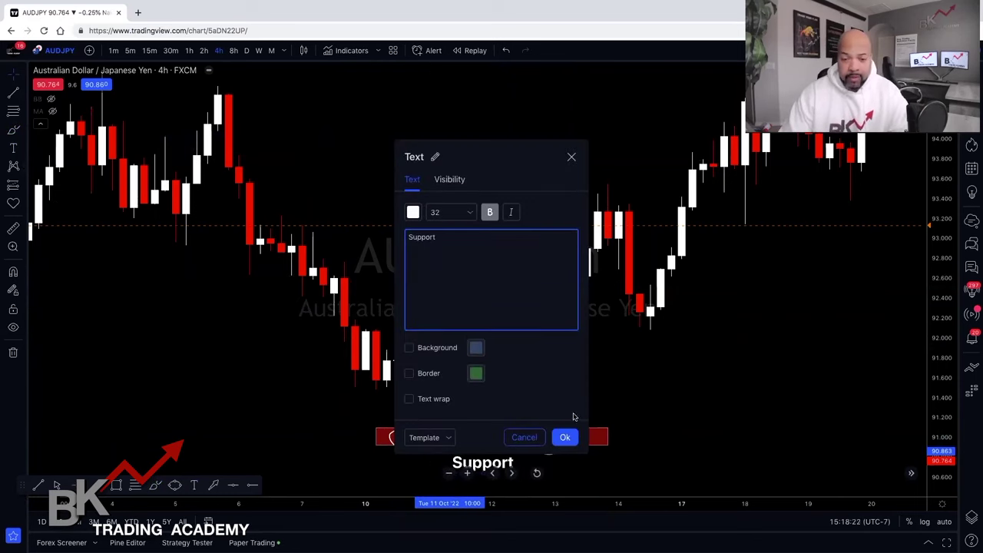
{"action": "left_click", "coordinate": [564, 437]}
{"action": "left_click_drag", "start_coordinate": [497, 465], "coordinate": [497, 453]}
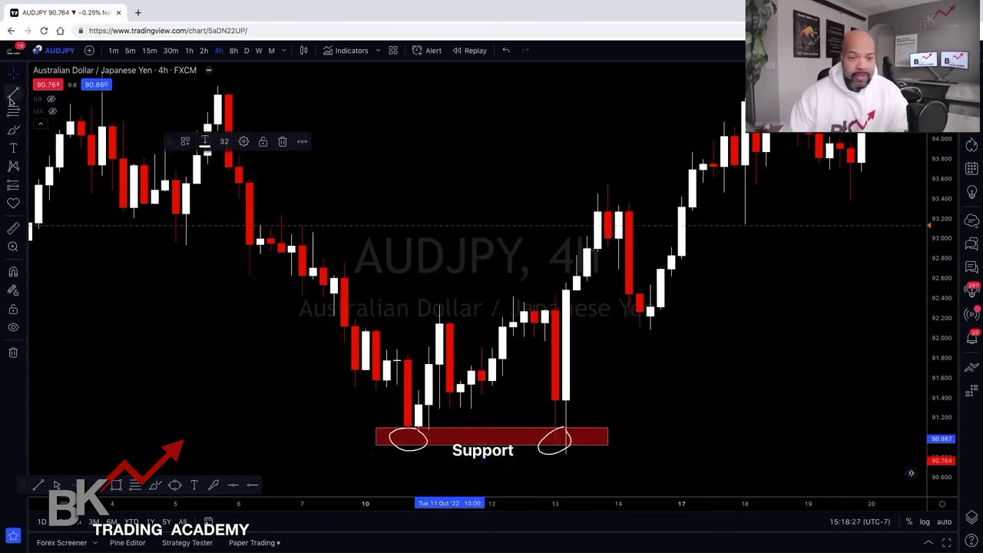
- Draw trend lines tracing the fall from about 92.86 to the first bottom at 91.2 and the rise to about 92.17
{"action": "left_click", "coordinate": [12, 93]}
{"action": "left_click", "coordinate": [303, 252]}
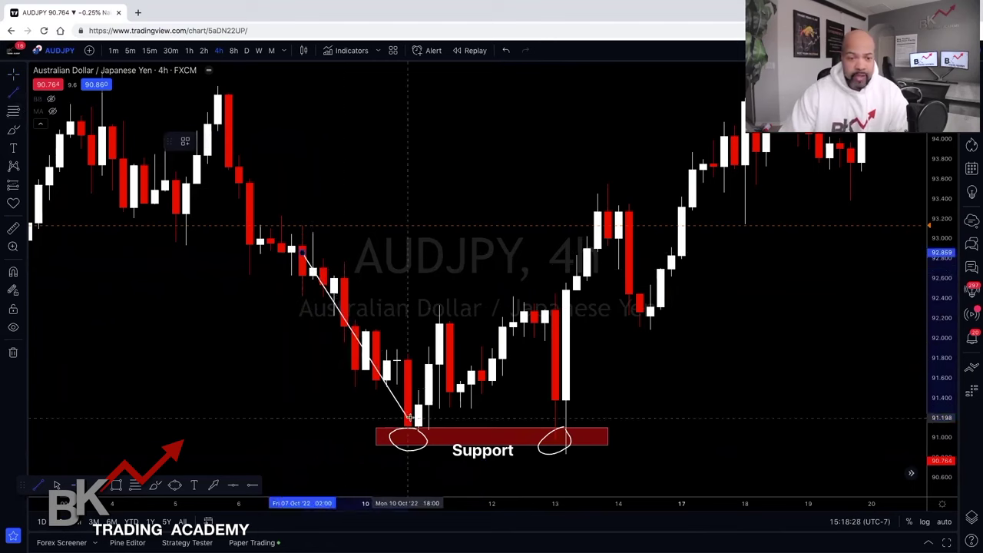
{"action": "left_click", "coordinate": [409, 419]}
{"action": "key", "text": "Escape"}
{"action": "left_click", "coordinate": [408, 419]}
{"action": "left_click", "coordinate": [522, 318]}
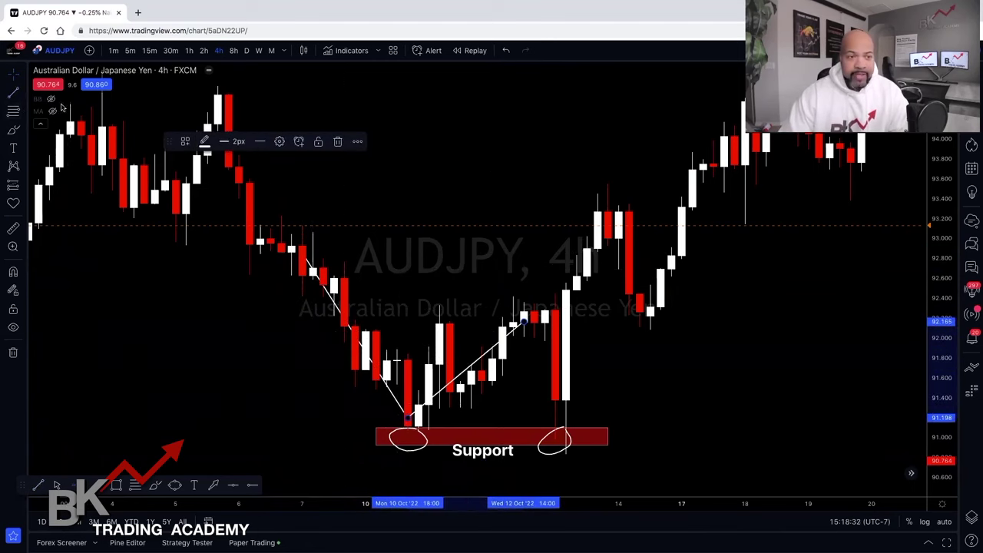
- Draw trend lines tracing the drop from about 92.12 to the second bottom at 91.02 and the rise from about 91.10 to 92.87
{"action": "left_click", "coordinate": [13, 93]}
{"action": "left_click", "coordinate": [523, 319]}
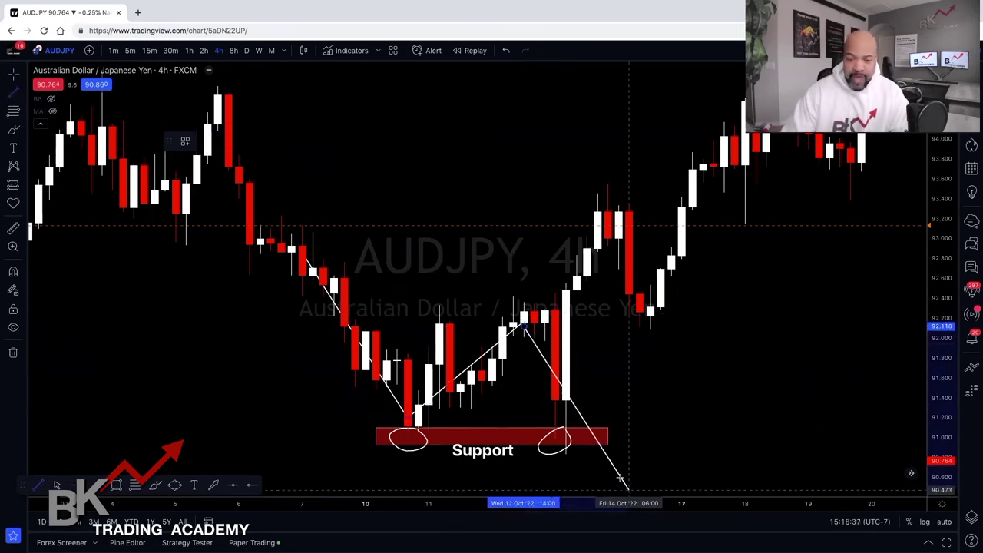
{"action": "left_click", "coordinate": [563, 434]}
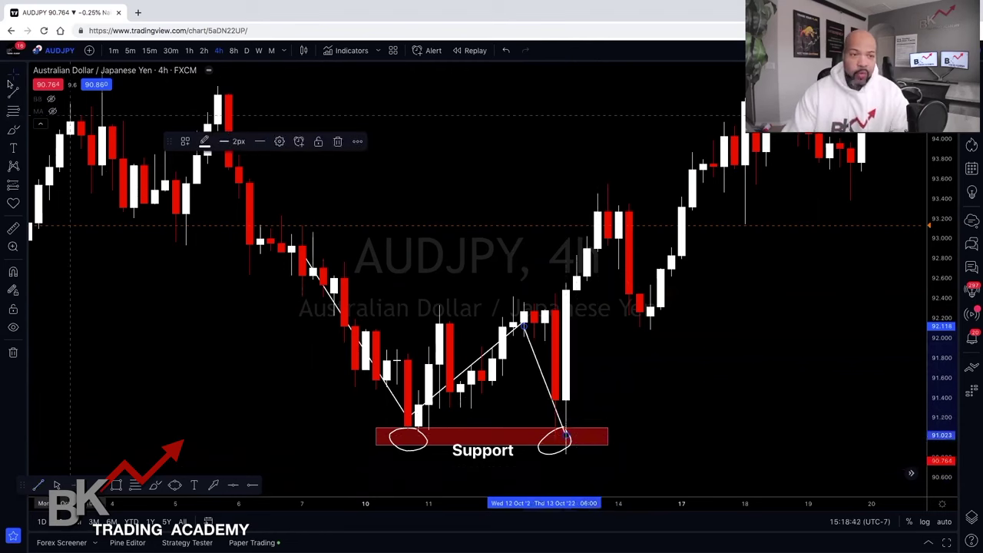
{"action": "left_click", "coordinate": [13, 93]}
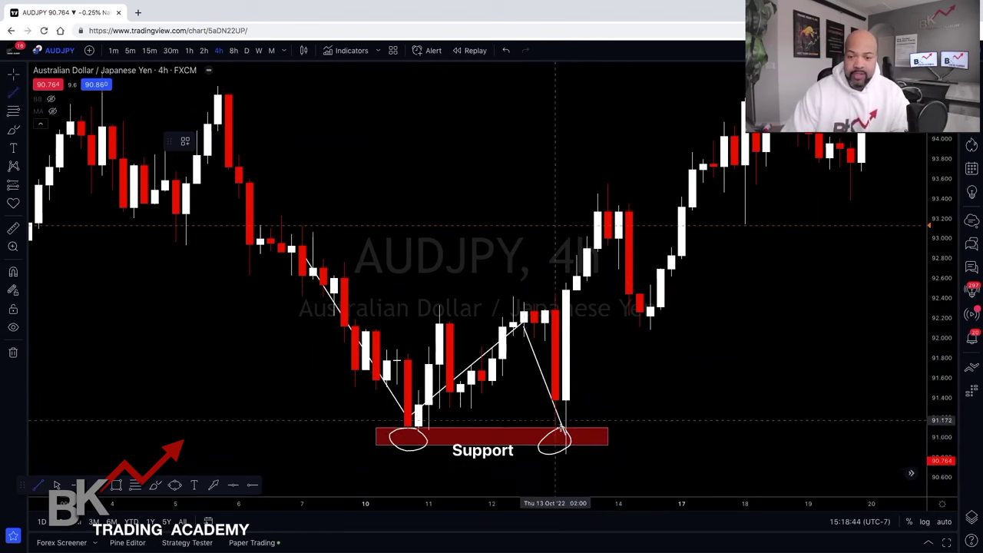
{"action": "left_click", "coordinate": [566, 426]}
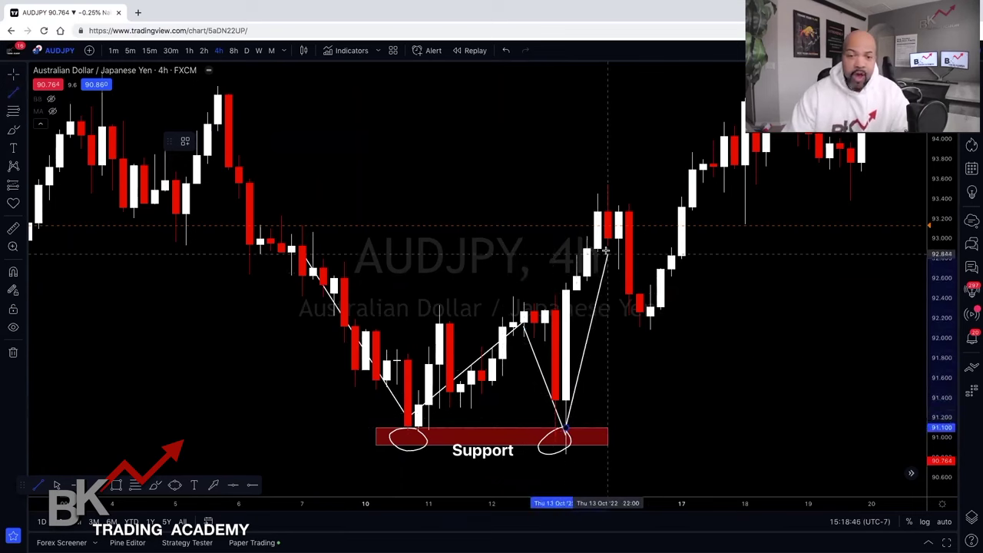
{"action": "left_click", "coordinate": [607, 252]}
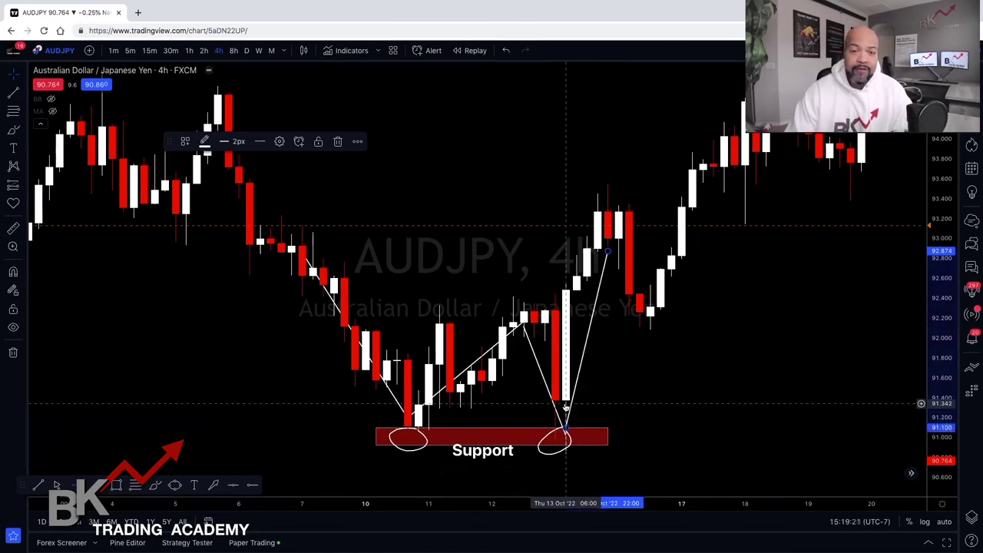
- Draw a thin neckline rectangle between about 92.23 and 92.33 above the two bottoms, starting at 9 Oct 18:00
{"action": "left_click", "coordinate": [24, 128]}
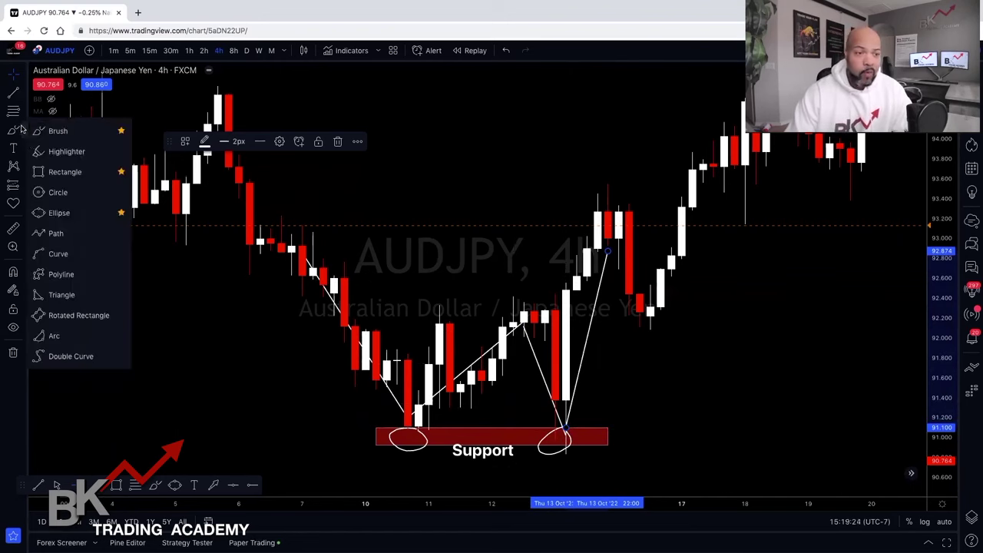
{"action": "left_click", "coordinate": [66, 169]}
{"action": "left_click", "coordinate": [397, 307]}
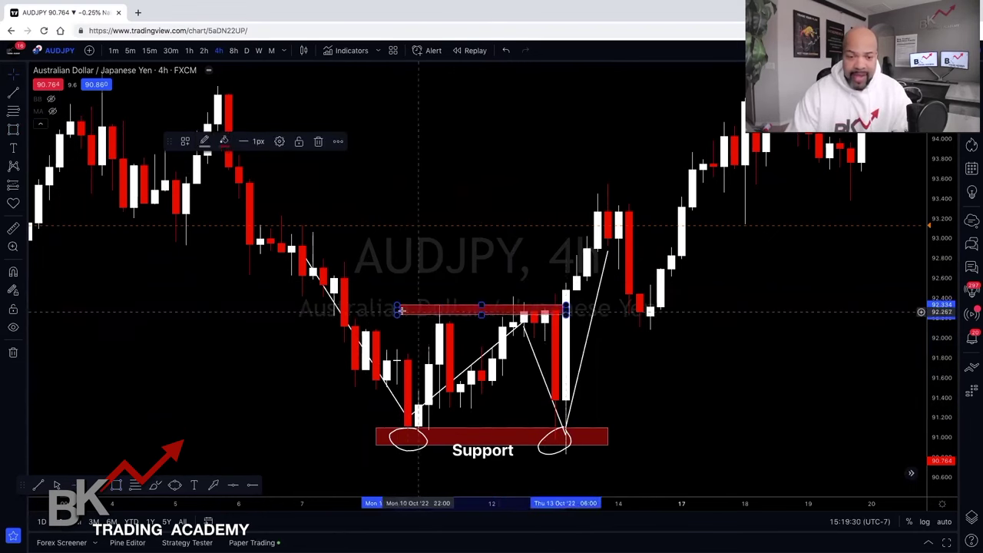
{"action": "left_click_drag", "start_coordinate": [397, 311], "coordinate": [345, 310]}
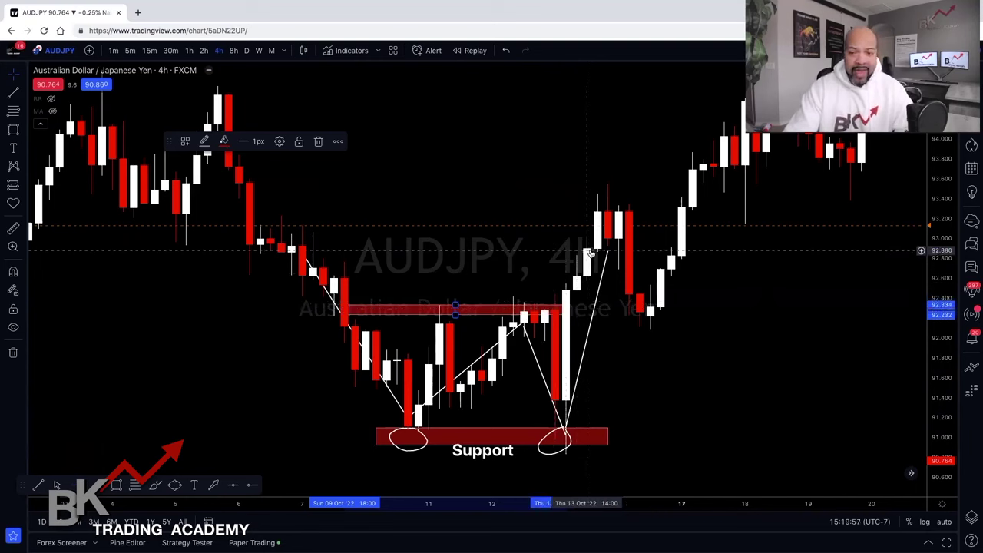
- Draw a trend line from about 93.16 down to the neckline and extend the neckline rectangle across the retest candles to 16 Oct
{"action": "left_click", "coordinate": [619, 222]}
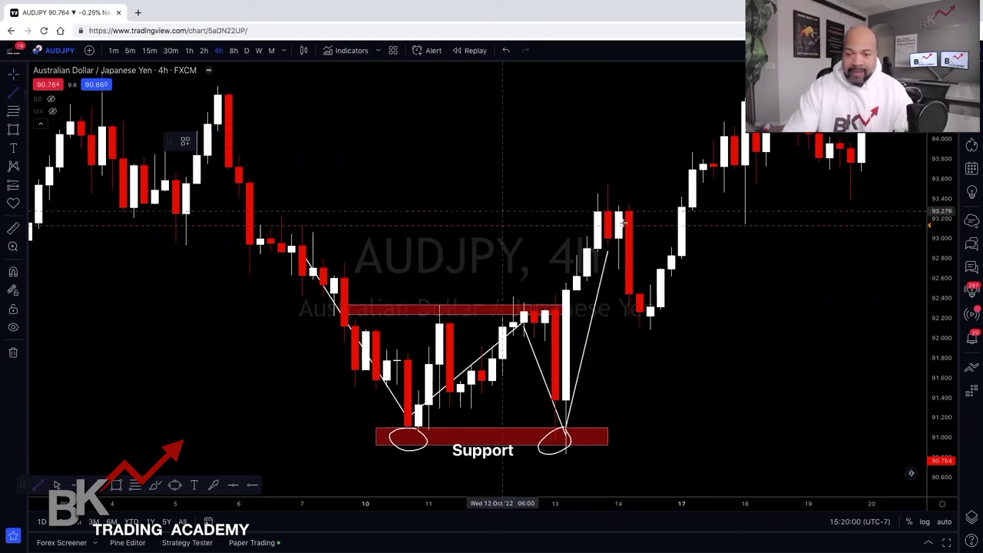
{"action": "left_click", "coordinate": [637, 307]}
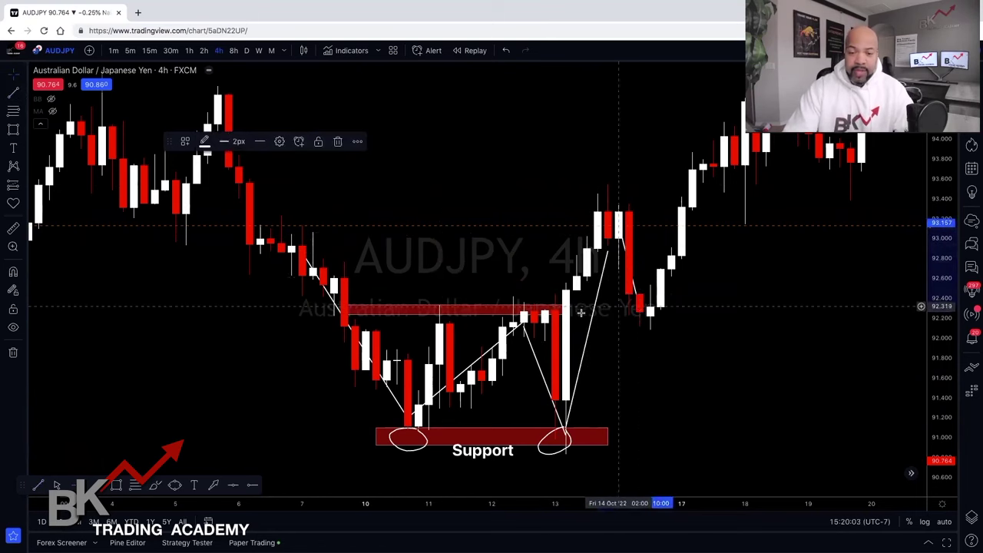
{"action": "left_click_drag", "start_coordinate": [573, 310], "coordinate": [673, 308]}
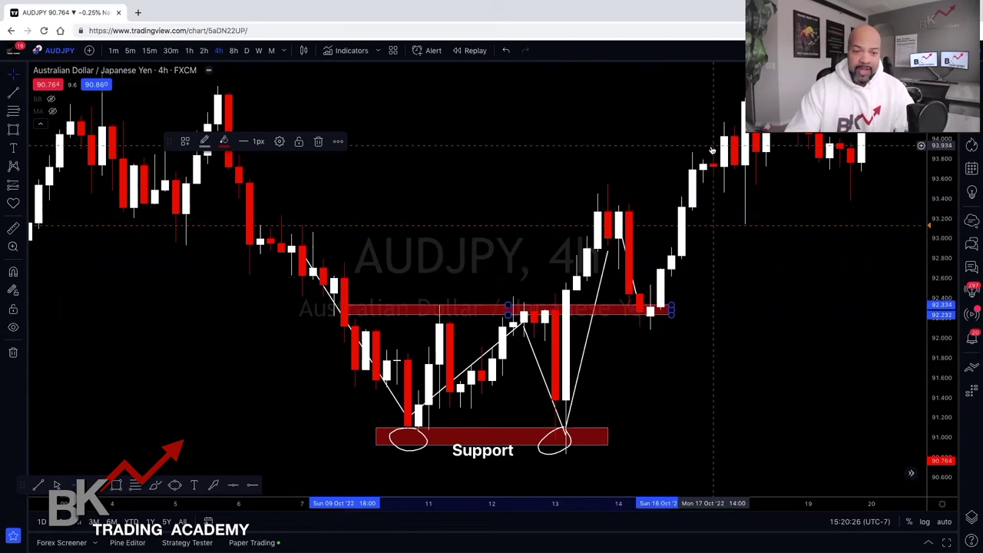
- Draw a long trend line from the 5 Oct 18:00 peak down to about 91.36 on 10 Oct, following the downtrend
{"action": "left_click", "coordinate": [13, 93]}
{"action": "left_click", "coordinate": [218, 115]}
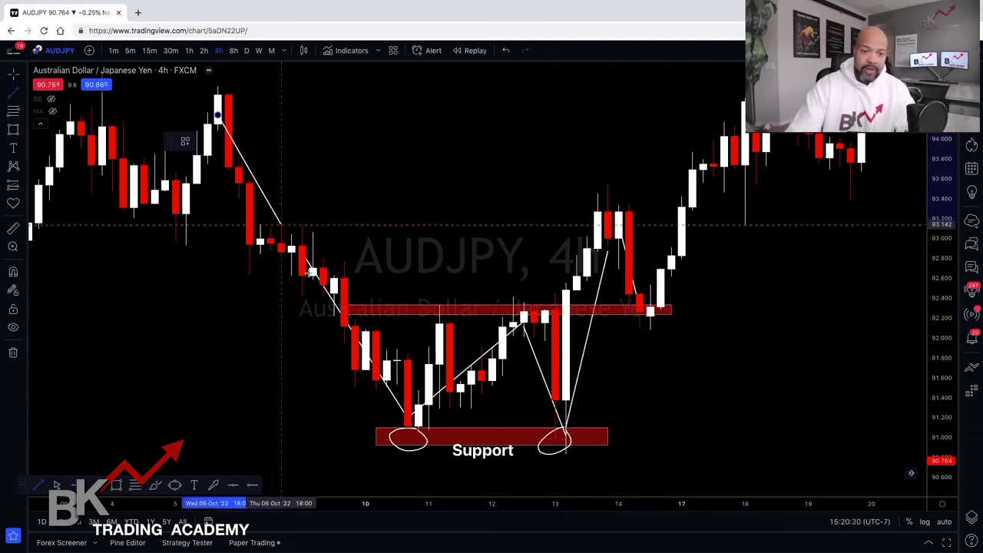
{"action": "left_click", "coordinate": [396, 401]}
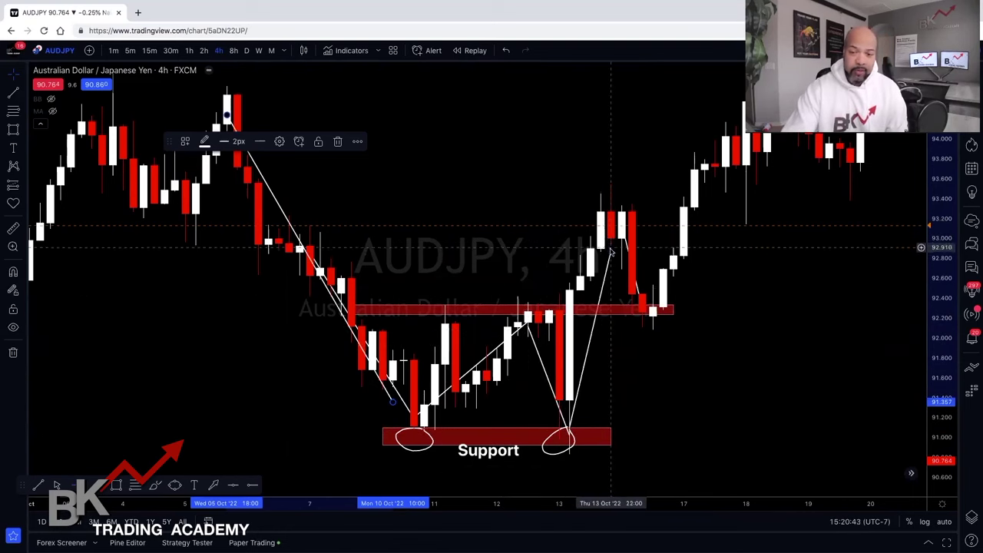
- Raise the upper end of the line rising from the second bottom to about 93.22 and draw a trend line from that peak to about 93.88
{"action": "left_click", "coordinate": [622, 219]}
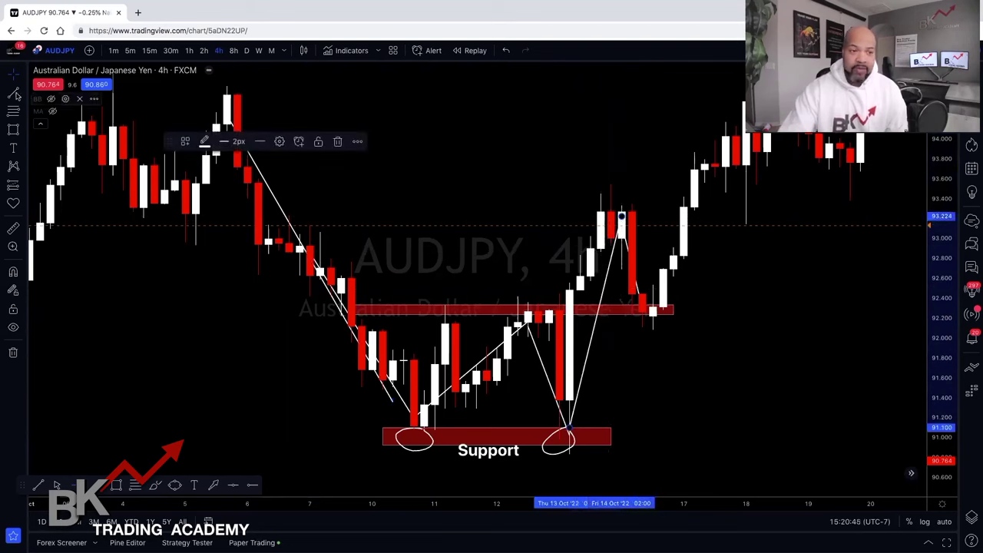
{"action": "left_click", "coordinate": [623, 218]}
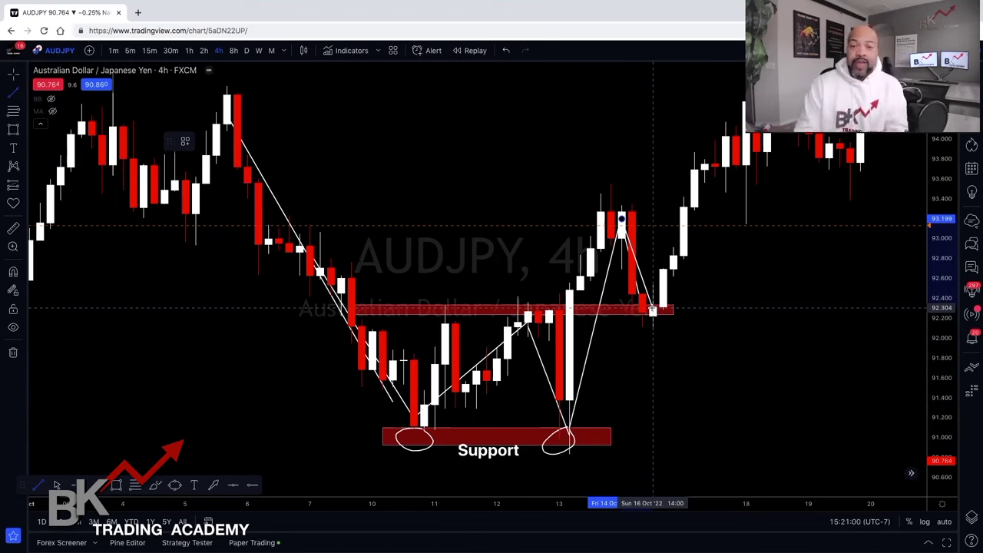
{"action": "left_click_drag", "start_coordinate": [652, 310], "coordinate": [559, 153]}
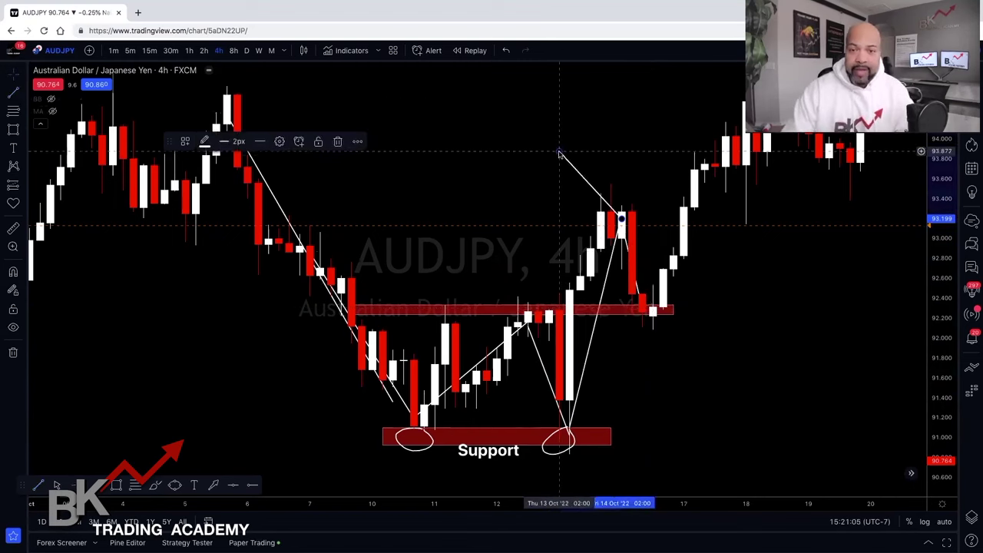
- Undo the recent drawings back past the neckline rectangle, including the long downtrend line and the lines around the second bottom
{"action": "left_click", "coordinate": [506, 50]}
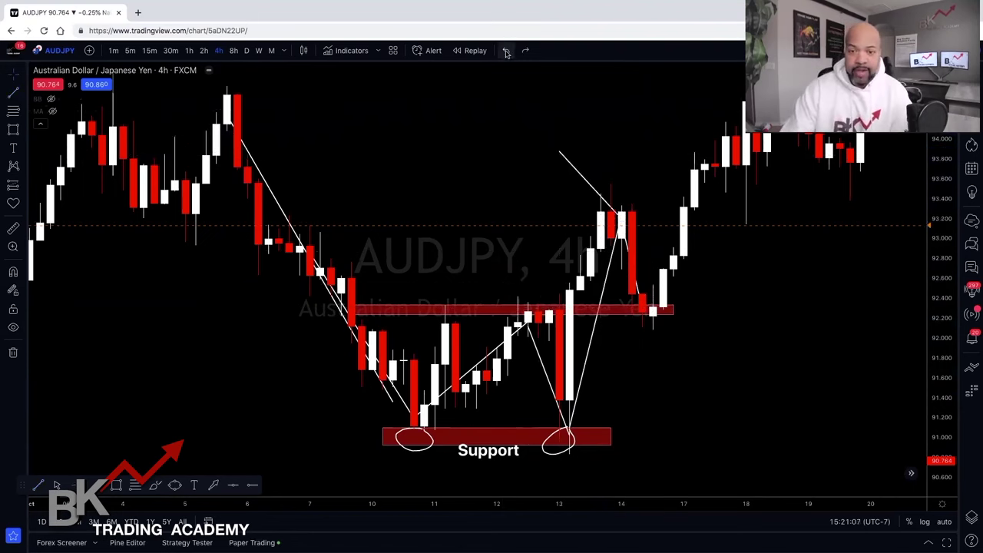
{"action": "left_click", "coordinate": [506, 50]}
{"action": "left_click", "coordinate": [507, 50]}
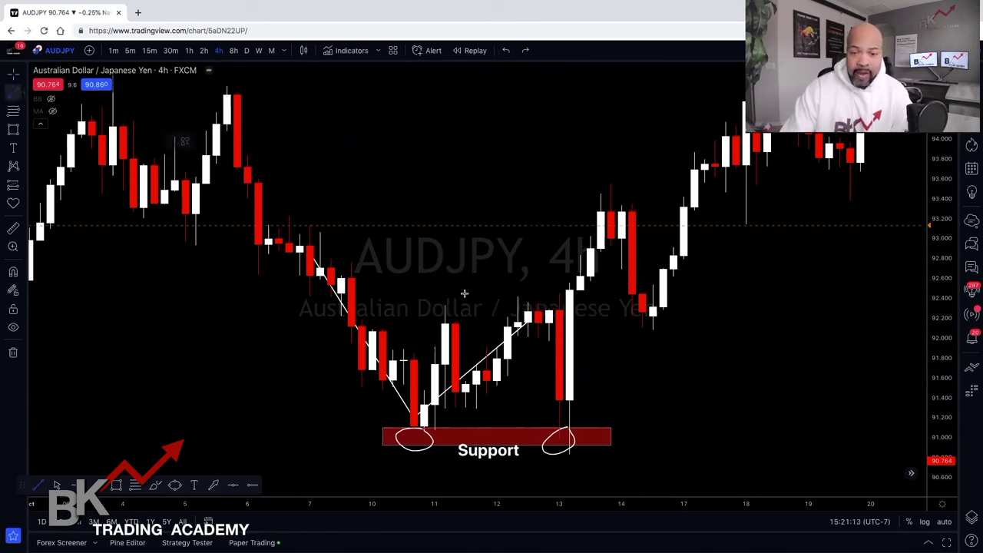
- Draw a thin neckline rectangle from about 10 Oct to 13 Oct and move it up onto the highs between the two bottoms
{"action": "key", "text": "ctrl+y"}
{"action": "key", "text": "ctrl+y"}
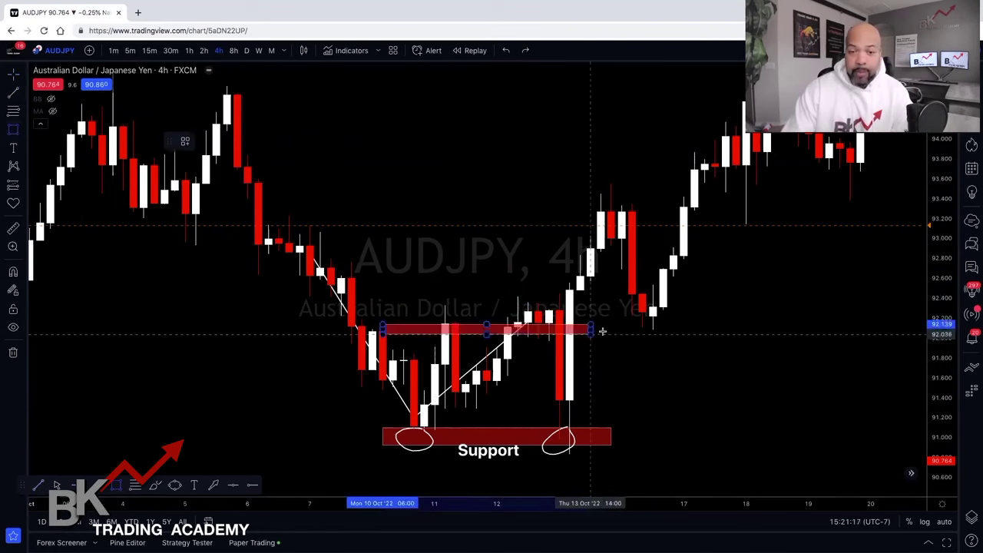
{"action": "left_click", "coordinate": [510, 328]}
- Raise the line from the first bottom to about 92.93, then continue it with trend lines down to about 92.35 and up past 93.33
{"action": "left_click_drag", "start_coordinate": [510, 323], "coordinate": [538, 246]}
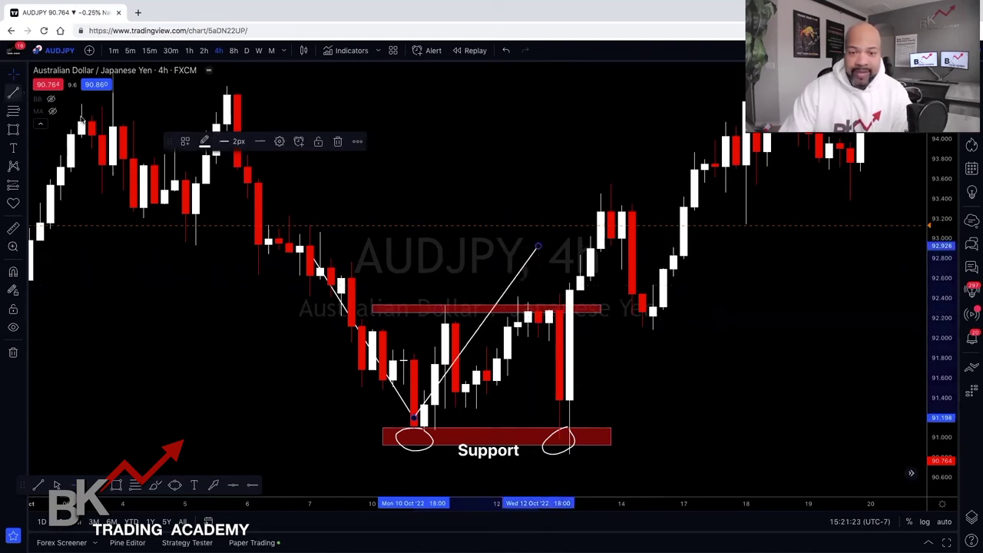
{"action": "left_click", "coordinate": [537, 246]}
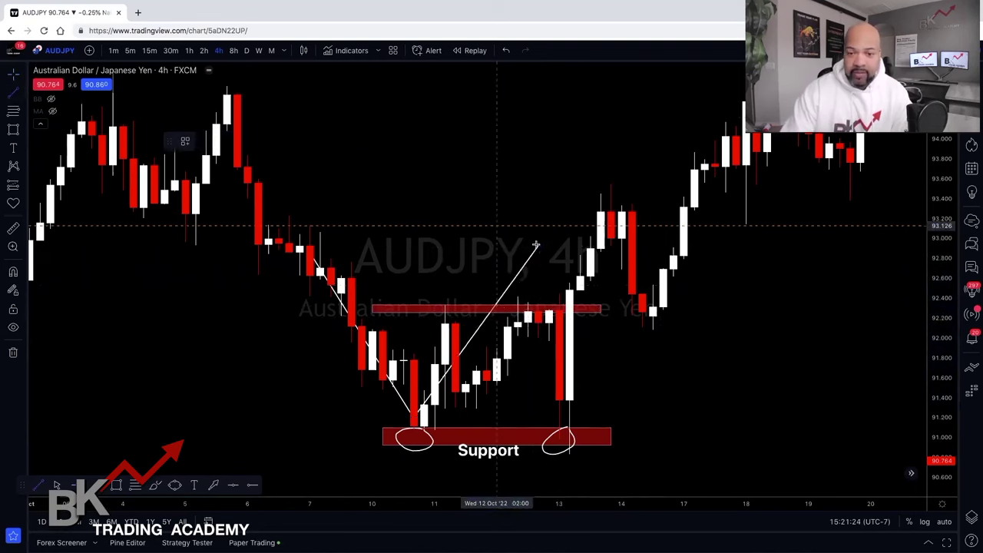
{"action": "left_click", "coordinate": [577, 301]}
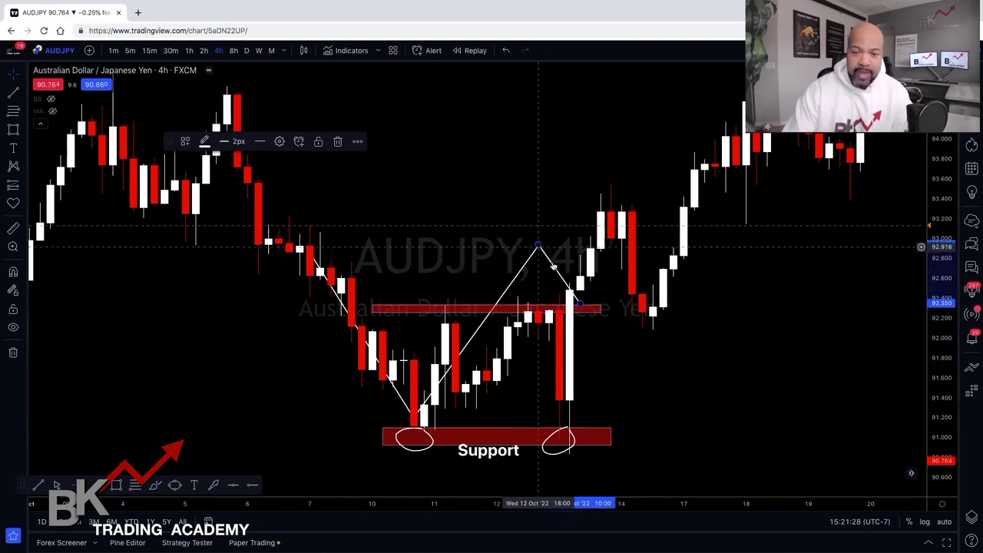
{"action": "left_click", "coordinate": [576, 300]}
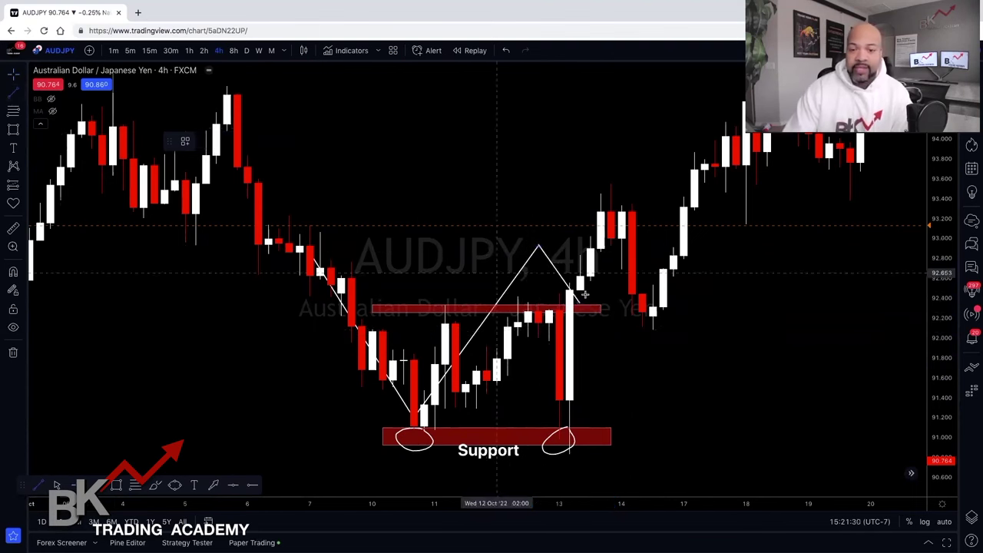
{"action": "left_click", "coordinate": [581, 301]}
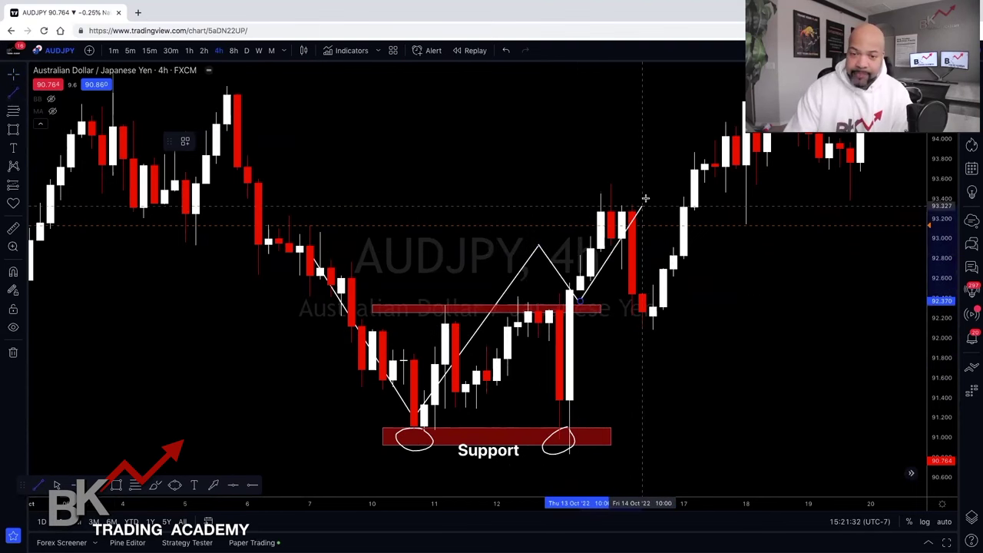
{"action": "left_click", "coordinate": [642, 199]}
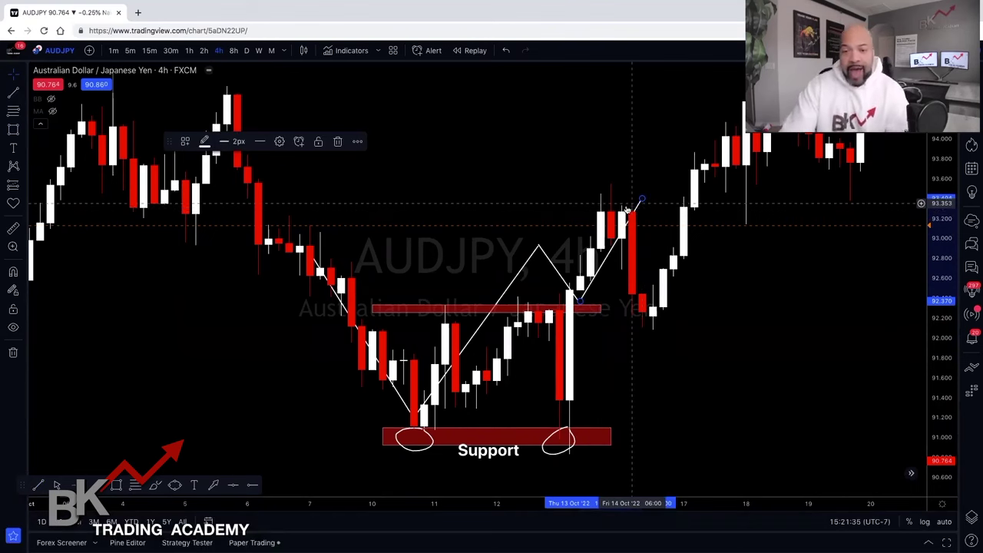
- Delete the zigzag lines after the first bottom and resize the neckline rectangle to about 92.17–92.33, ending at 17 Oct
{"action": "key", "text": "Delete"}
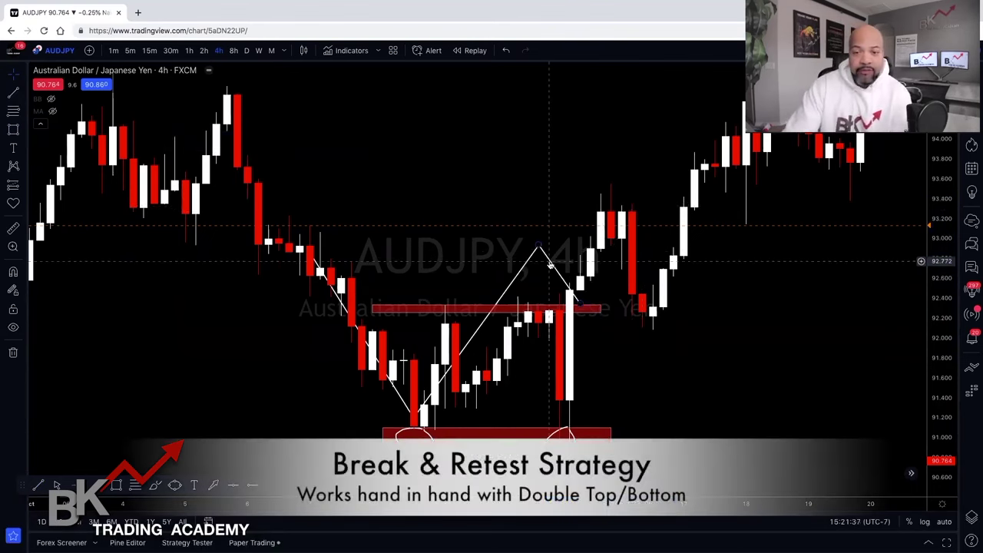
{"action": "key", "text": "Escape"}
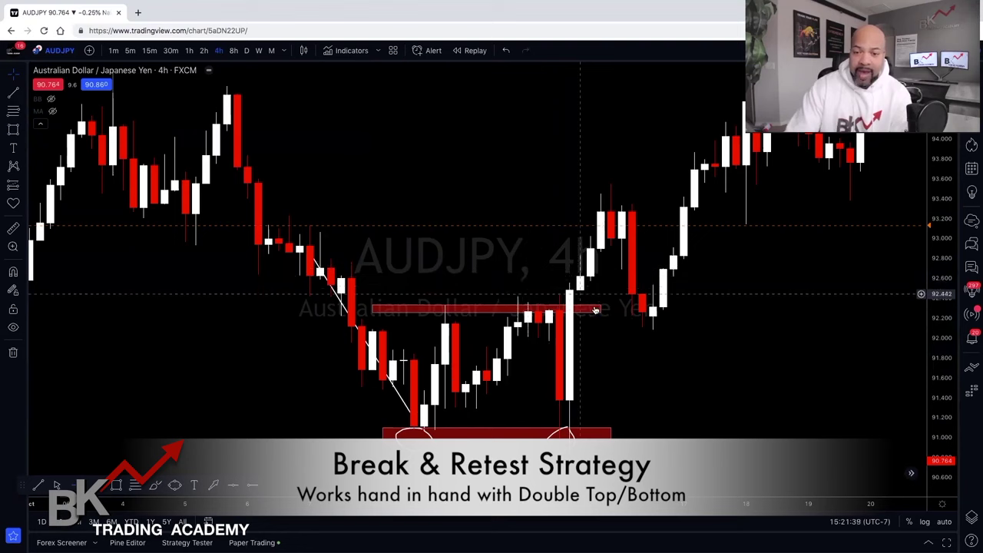
{"action": "left_click", "coordinate": [684, 320]}
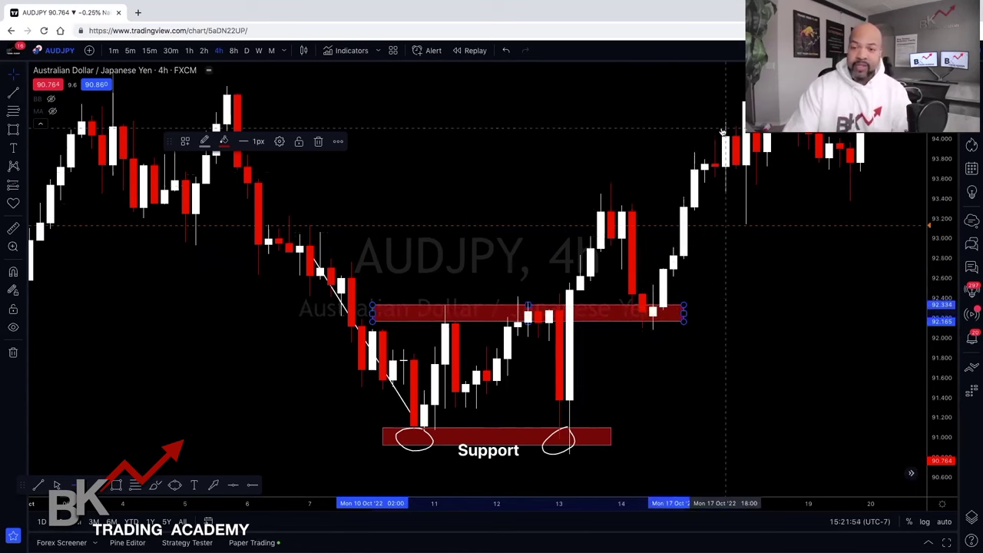
- Draw a rectangle between about 93.24 and 93.38 over the mid-October swing high and a trend line rising to it from the neckline retest
{"action": "key", "text": "alt+shift+r"}
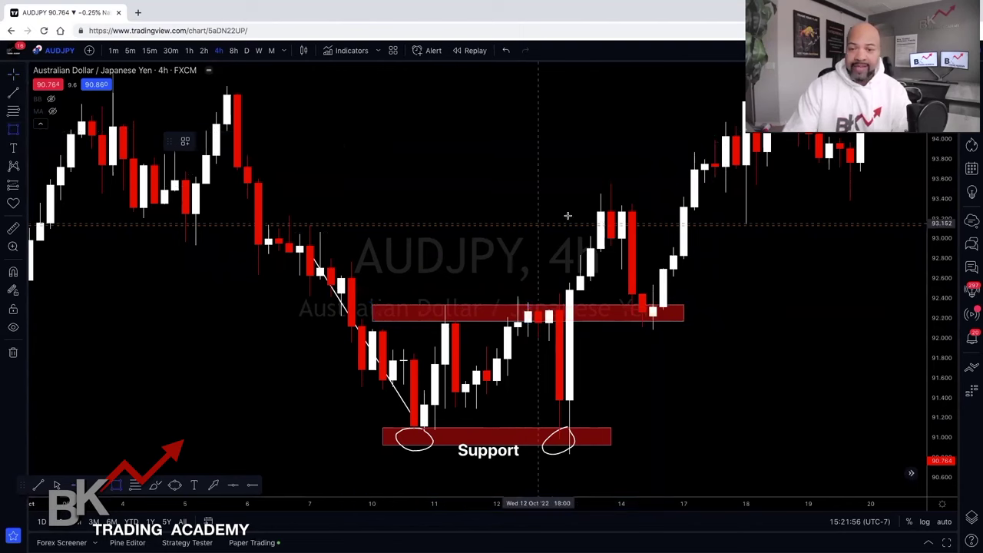
{"action": "mouse_move", "coordinate": [569, 214]}
{"action": "left_mouse_down"}
{"action": "mouse_move", "coordinate": [643, 212]}
{"action": "mouse_move", "coordinate": [645, 202]}
{"action": "left_mouse_up"}
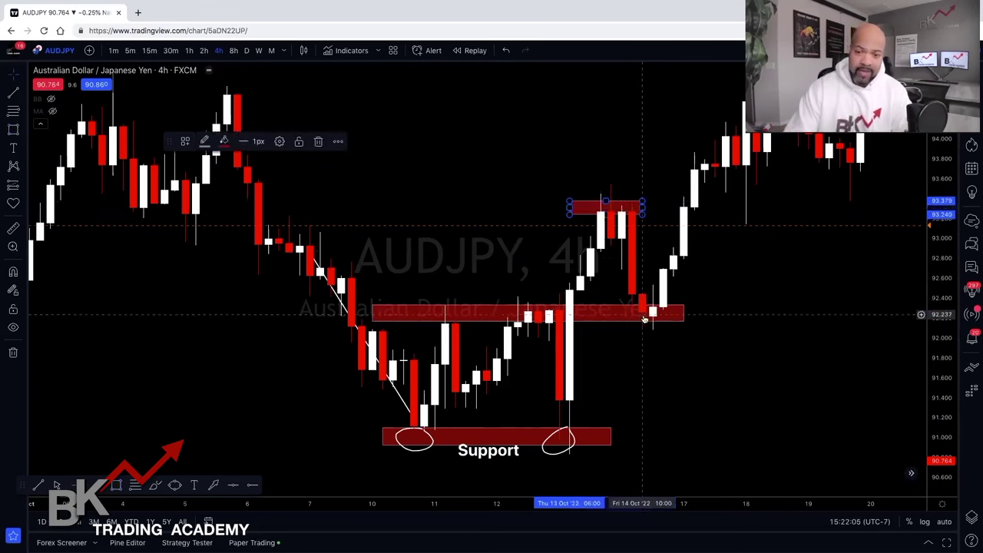
{"action": "key", "text": "alt+t"}
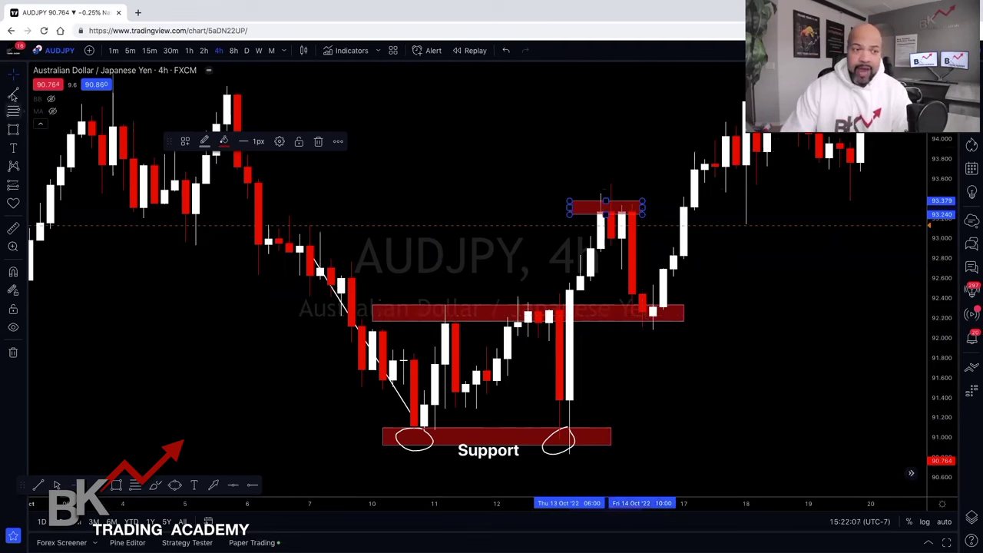
{"action": "mouse_move", "coordinate": [653, 315]}
{"action": "left_mouse_down"}
{"action": "mouse_move", "coordinate": [673, 218]}
{"action": "mouse_move", "coordinate": [673, 208]}
{"action": "mouse_move", "coordinate": [654, 208]}
{"action": "mouse_move", "coordinate": [683, 209]}
{"action": "left_mouse_up"}
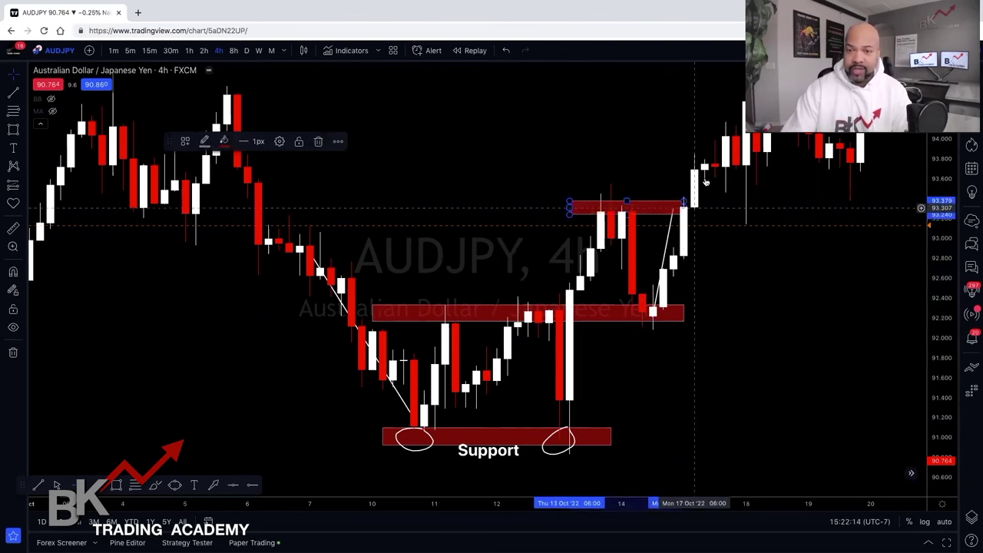
- Draw a wide resistance rectangle with its lower edge at about 94.21, spanning the highs from 3 Oct 06:00 to 18 Oct 10:00
{"action": "left_click_drag", "start_coordinate": [673, 161], "coordinate": [641, 180]}
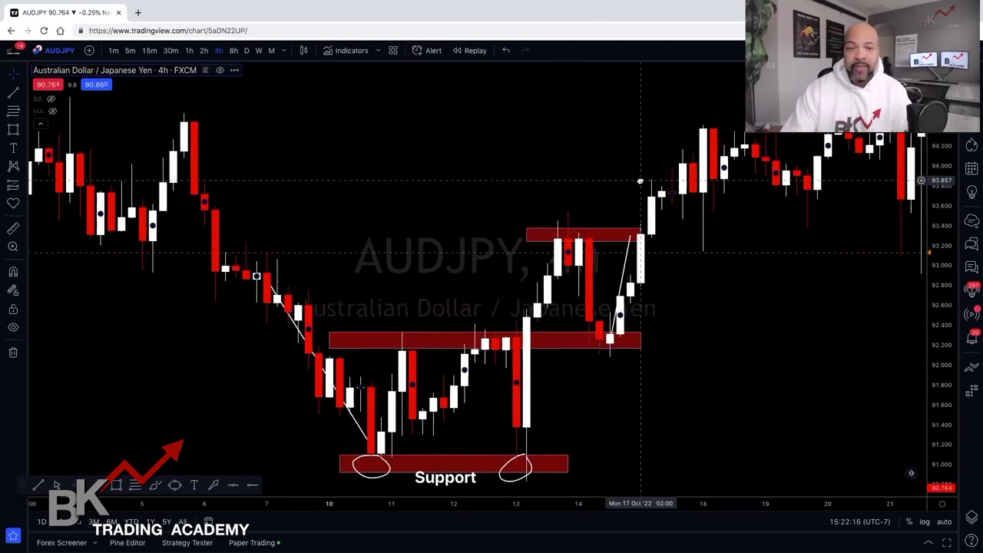
{"action": "left_click", "coordinate": [53, 110]}
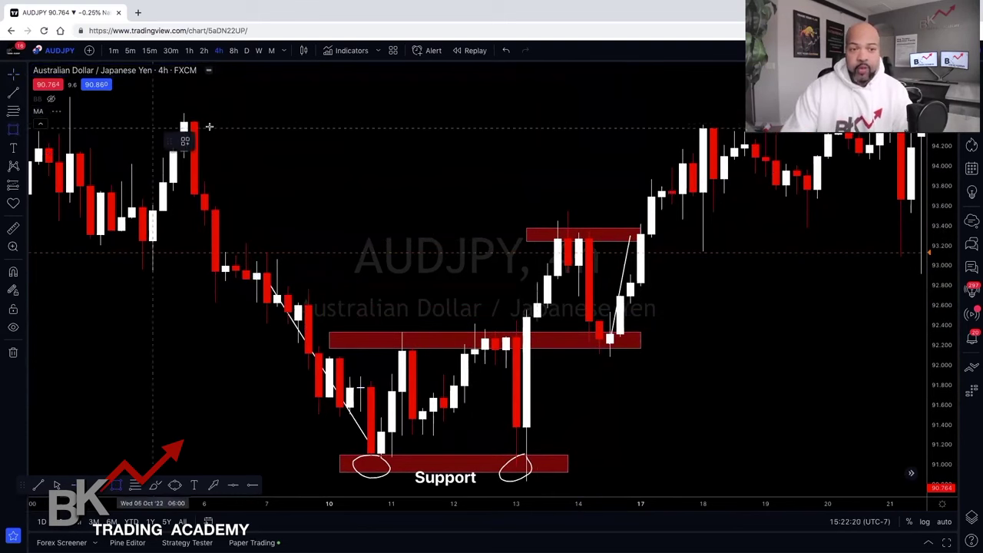
{"action": "left_click", "coordinate": [53, 110]}
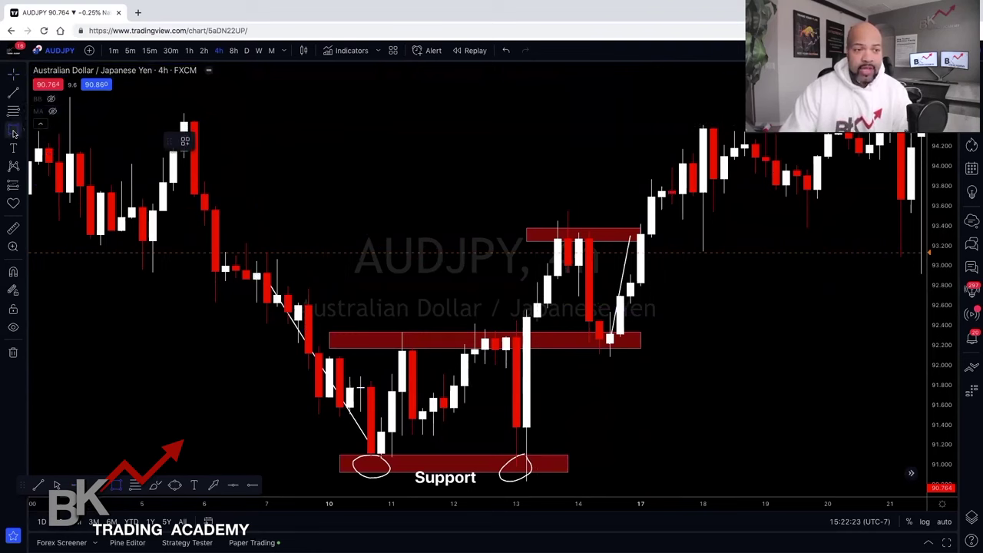
{"action": "left_click", "coordinate": [23, 129]}
{"action": "left_click", "coordinate": [80, 113]}
{"action": "mouse_move", "coordinate": [81, 113]}
{"action": "left_mouse_down"}
{"action": "mouse_move", "coordinate": [334, 158]}
{"action": "mouse_move", "coordinate": [820, 160]}
{"action": "left_mouse_up"}
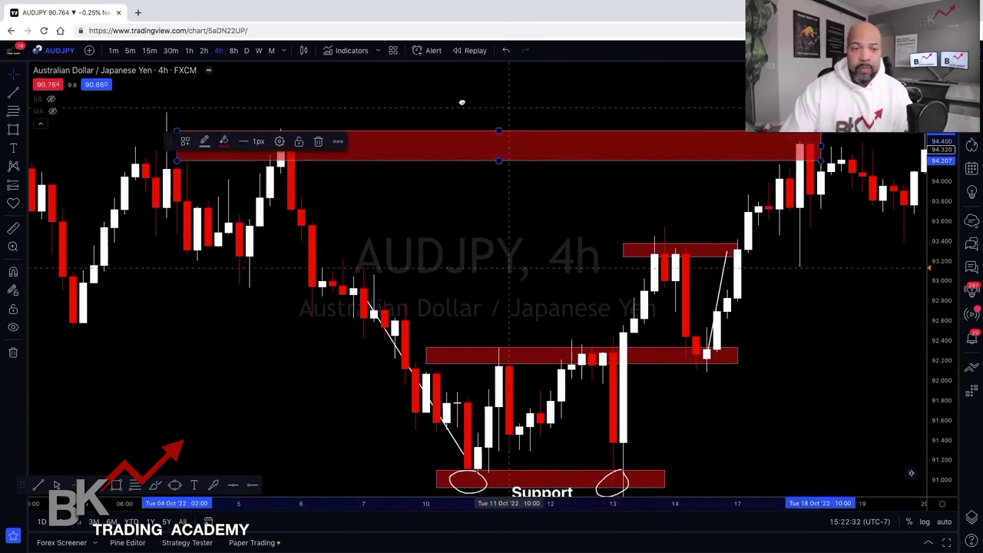
{"action": "left_click_drag", "start_coordinate": [462, 102], "coordinate": [435, 104]}
{"action": "left_click_drag", "start_coordinate": [150, 145], "coordinate": [97, 145]}
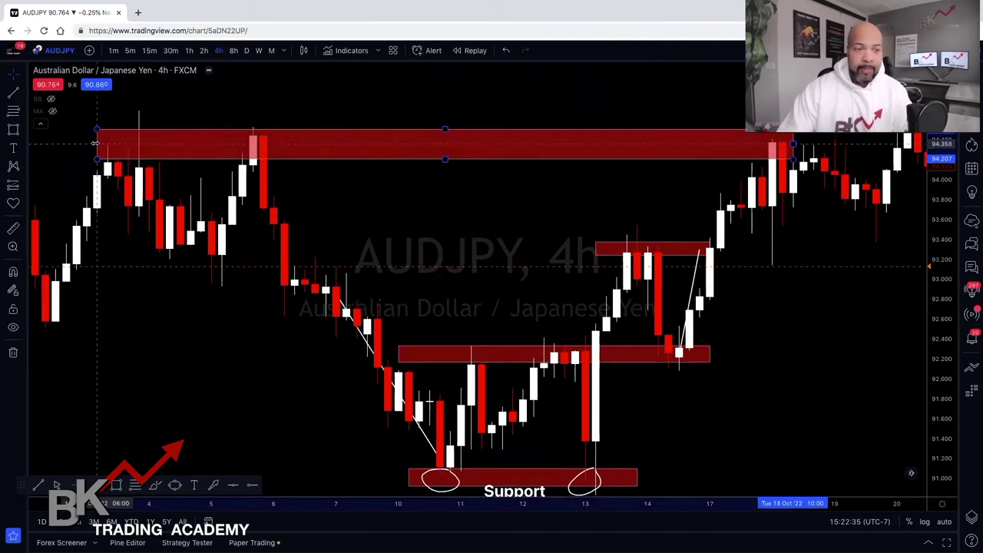
- Circle the 3 Oct, 5 Oct and 18 Oct peaks at the wide resistance rectangle with freehand brush strokes
{"action": "left_click", "coordinate": [23, 132]}
{"action": "left_click", "coordinate": [58, 131]}
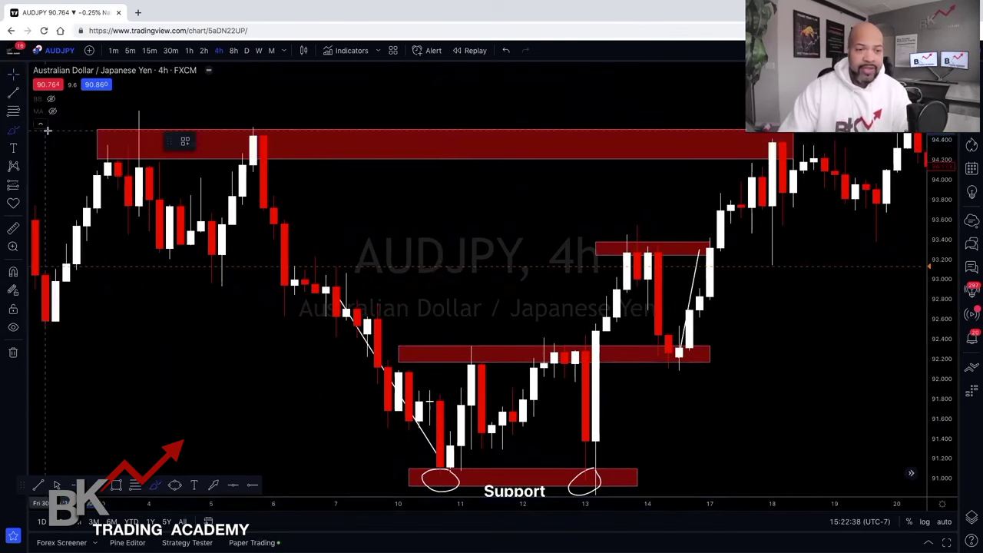
{"action": "left_click_drag", "start_coordinate": [106, 152], "coordinate": [126, 172]}
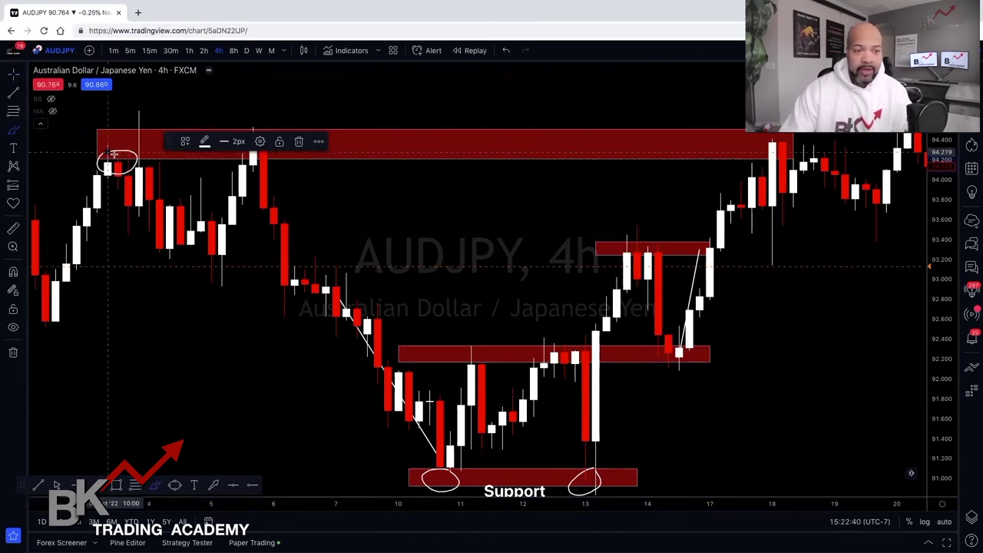
{"action": "mouse_move", "coordinate": [256, 168]}
{"action": "left_mouse_down"}
{"action": "mouse_move", "coordinate": [284, 163]}
{"action": "mouse_move", "coordinate": [252, 158]}
{"action": "left_mouse_up"}
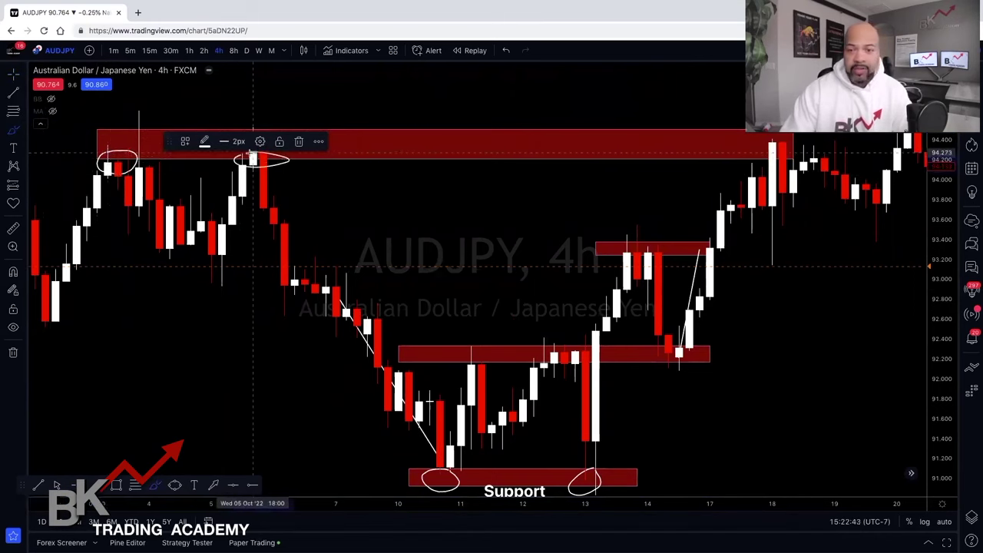
{"action": "scroll", "coordinate": [589, 156], "scroll_direction": "right", "scroll_amount": 5}
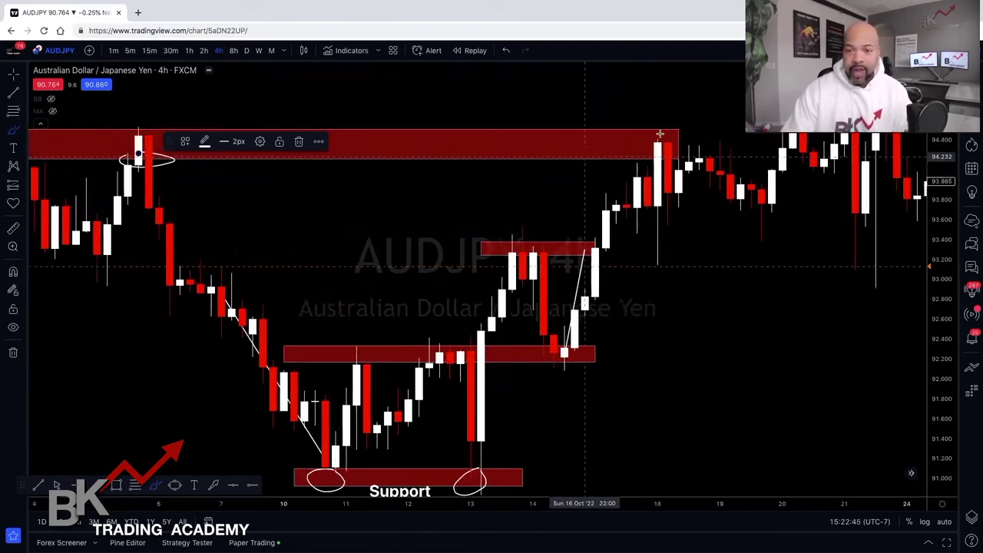
{"action": "scroll", "coordinate": [660, 134], "scroll_direction": "right", "scroll_amount": 3}
{"action": "mouse_move", "coordinate": [590, 138]}
{"action": "left_mouse_down"}
{"action": "mouse_move", "coordinate": [607, 158]}
{"action": "mouse_move", "coordinate": [662, 156]}
{"action": "mouse_move", "coordinate": [586, 141]}
{"action": "left_mouse_up"}
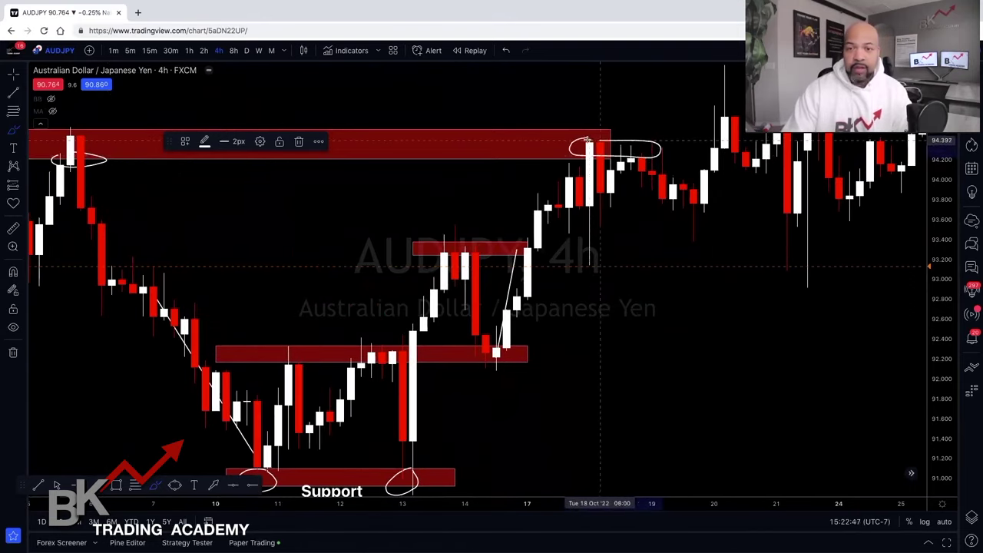
{"action": "scroll", "coordinate": [461, 138], "scroll_direction": "left", "scroll_amount": 10}
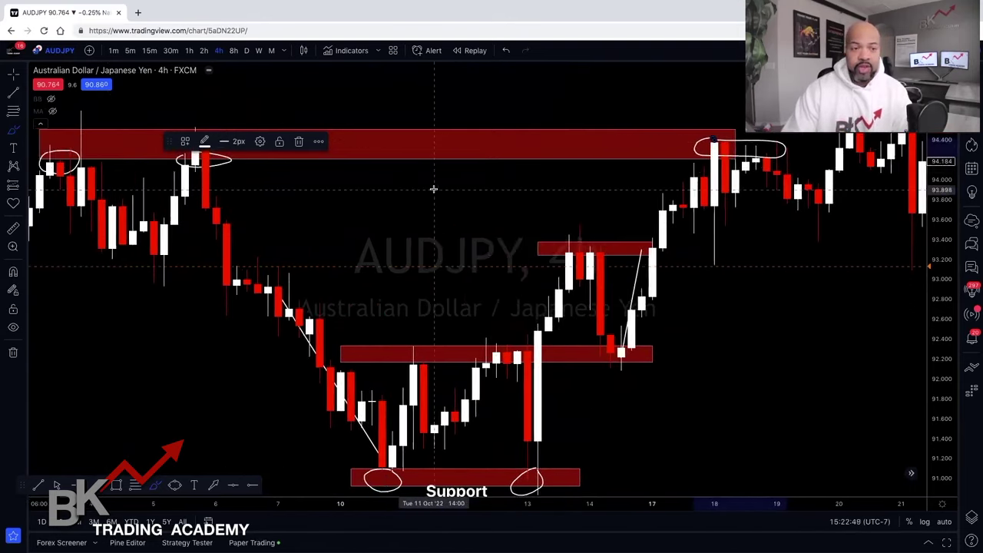
{"action": "scroll", "coordinate": [433, 189], "scroll_direction": "left", "scroll_amount": 3}
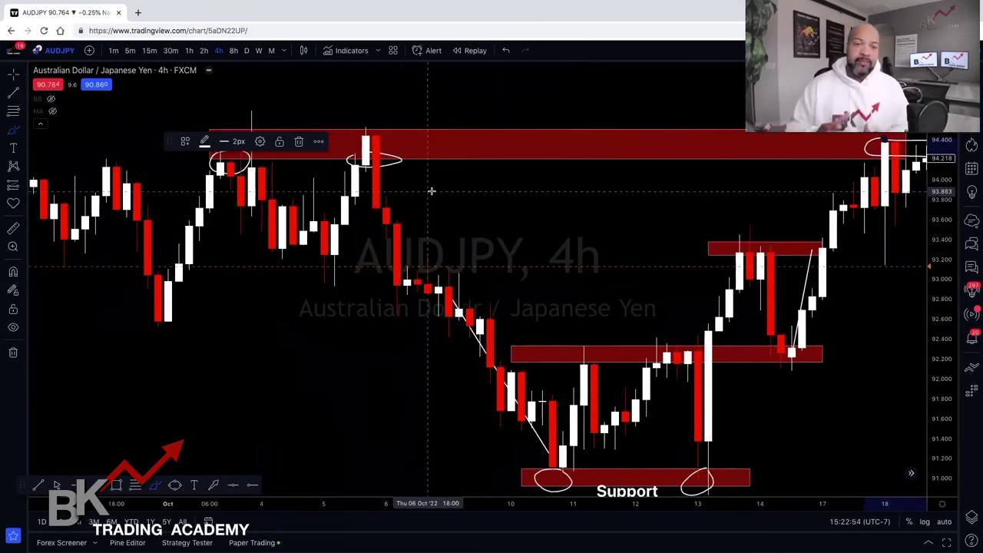
{"action": "scroll", "coordinate": [428, 190], "scroll_direction": "down", "scroll_amount": 2}
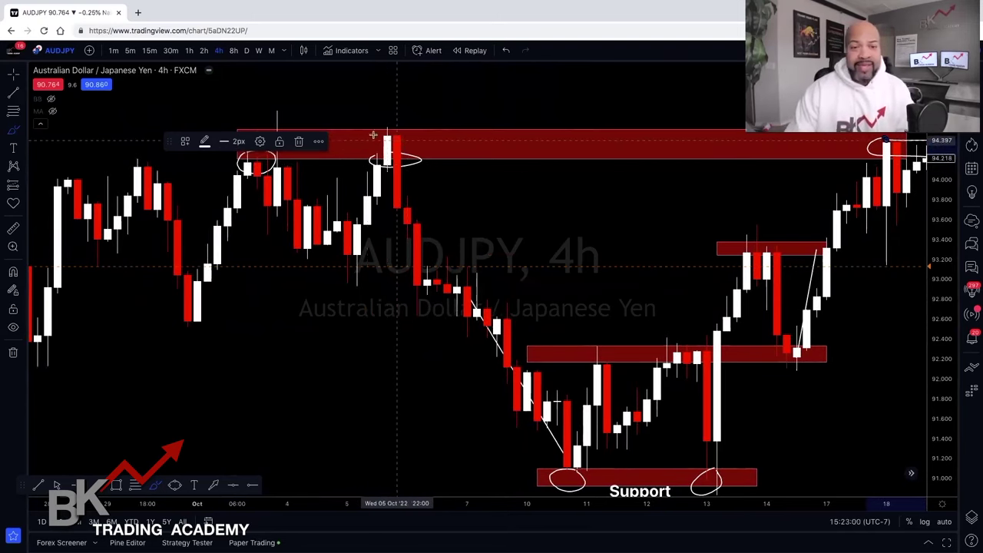
{"action": "scroll", "coordinate": [387, 141], "scroll_direction": "right", "scroll_amount": 2}
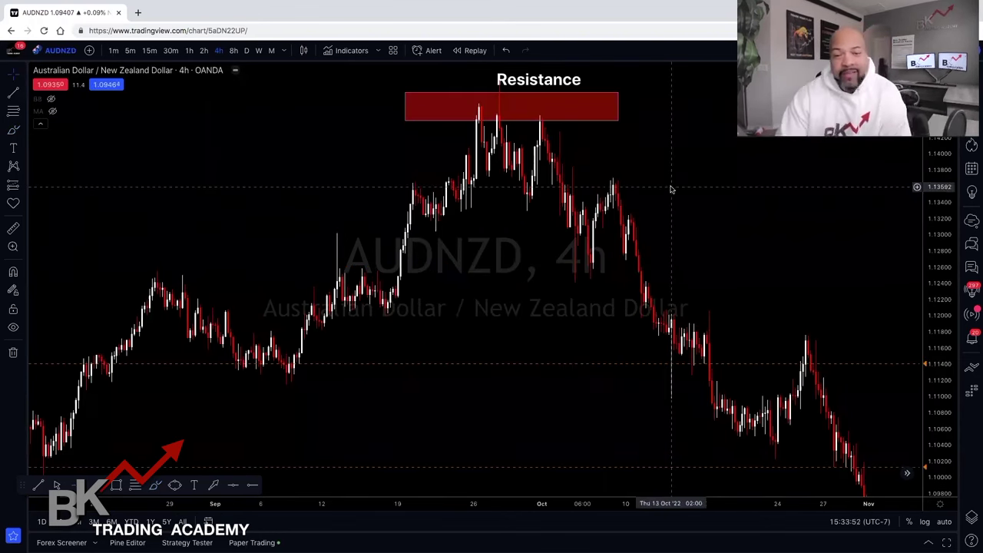
- Circle the mid-August low, late-August high, early-September low and the 20–22 Sep high and pullback on AUDNZD with freehand brush strokes
{"action": "scroll", "coordinate": [670, 186], "scroll_direction": "up", "scroll_amount": 3}
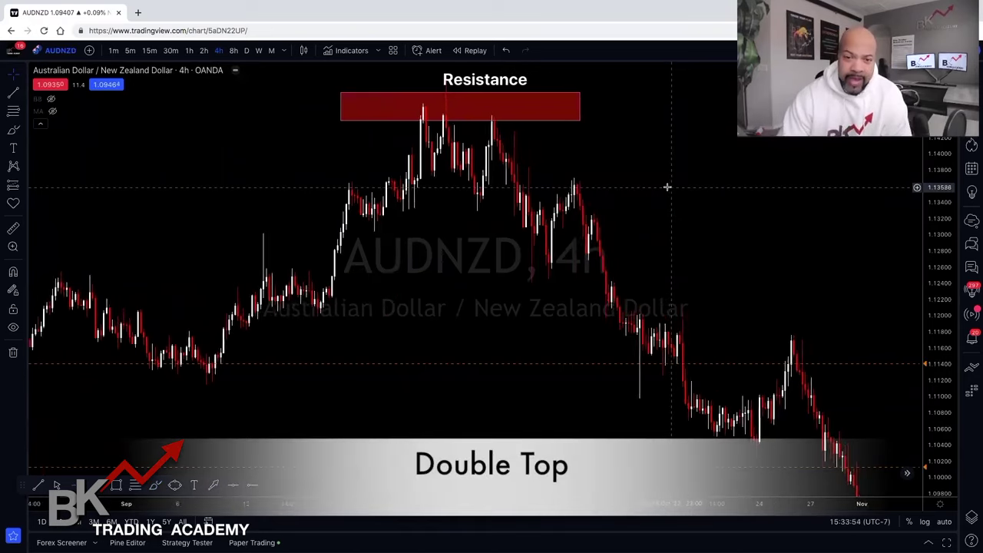
{"action": "scroll", "coordinate": [667, 187], "scroll_direction": "left", "scroll_amount": 3}
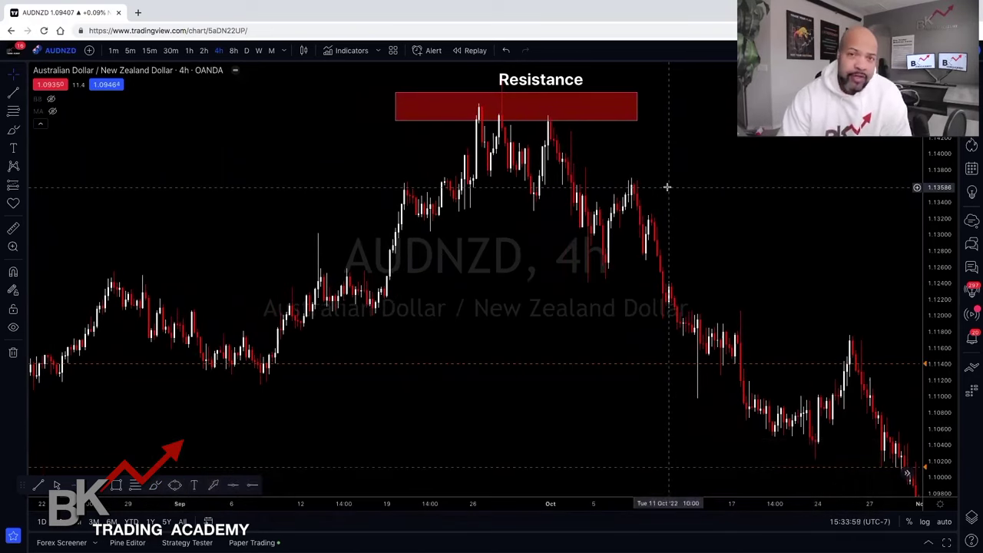
{"action": "scroll", "coordinate": [667, 187], "scroll_direction": "up", "scroll_amount": 2}
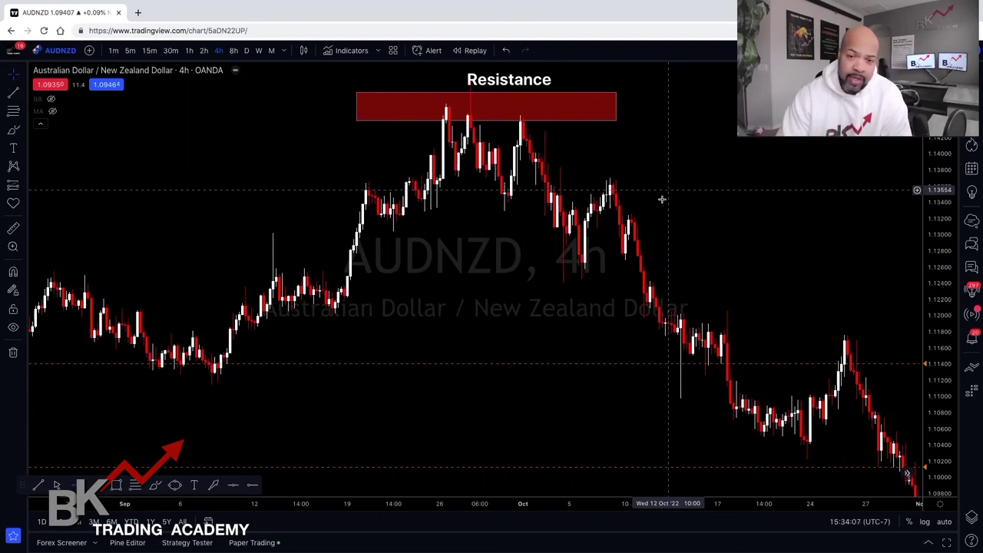
{"action": "scroll", "coordinate": [661, 202], "scroll_direction": "down", "scroll_amount": 2}
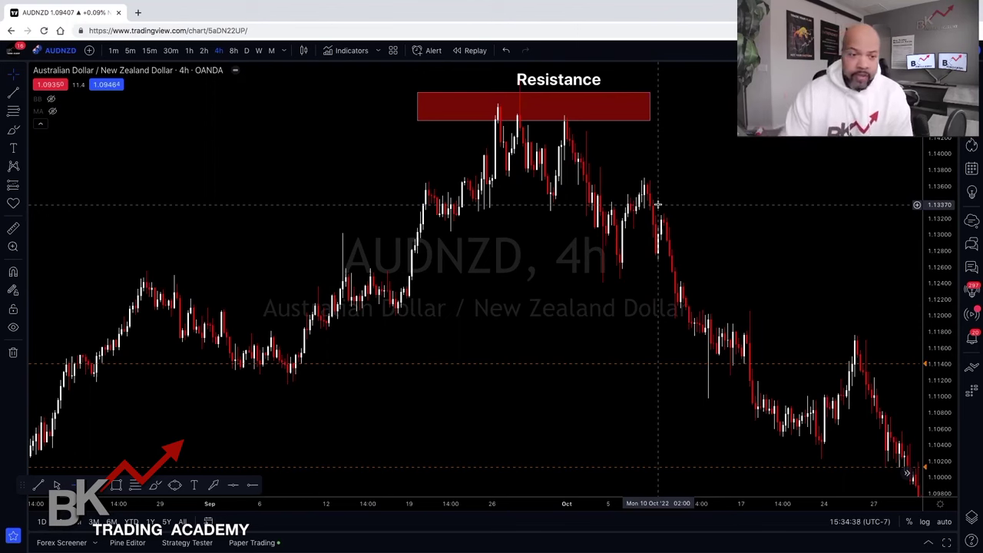
{"action": "left_click", "coordinate": [15, 131]}
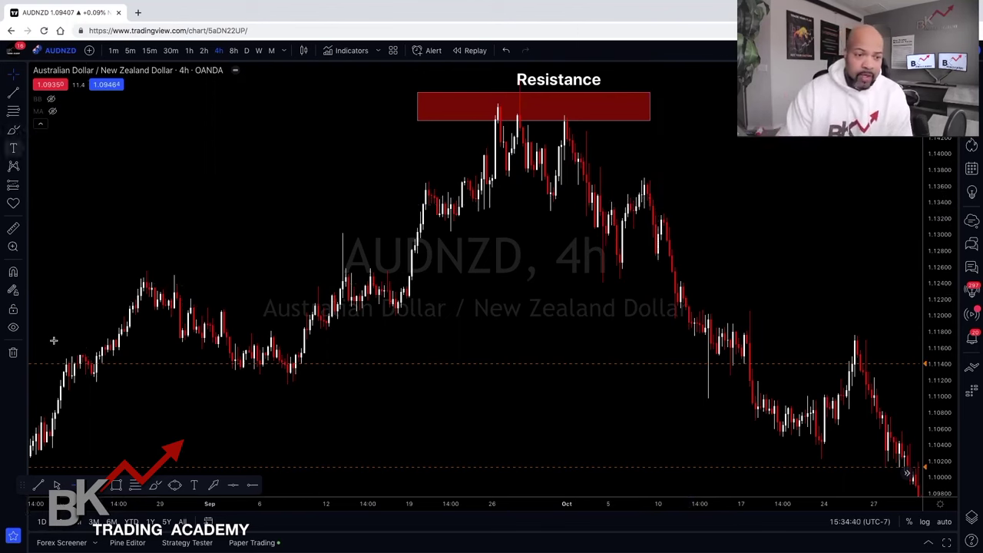
{"action": "left_click_drag", "start_coordinate": [55, 435], "coordinate": [44, 426]}
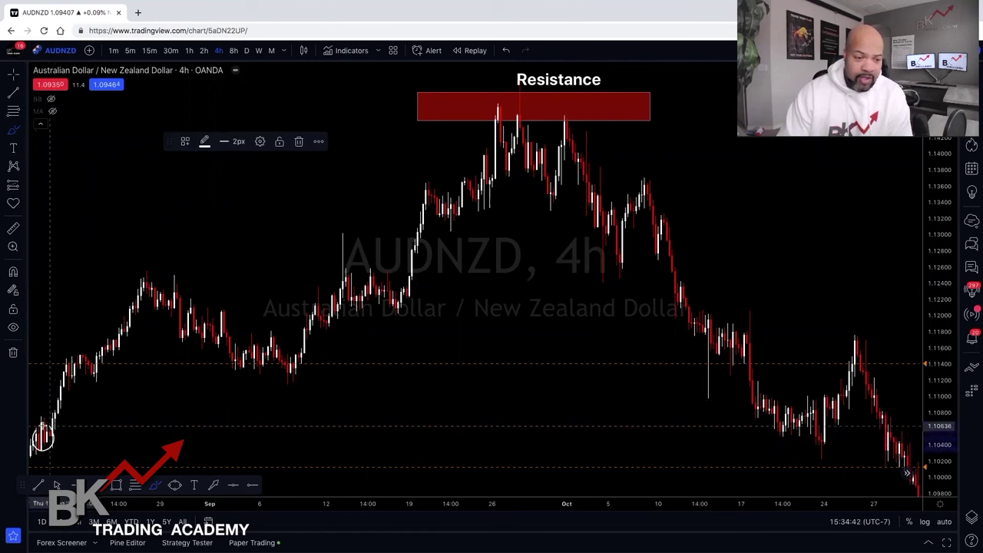
{"action": "left_click_drag", "start_coordinate": [137, 275], "coordinate": [142, 278]}
{"action": "mouse_move", "coordinate": [276, 355]}
{"action": "left_mouse_down"}
{"action": "mouse_move", "coordinate": [286, 388]}
{"action": "mouse_move", "coordinate": [282, 351]}
{"action": "left_mouse_up"}
{"action": "mouse_move", "coordinate": [419, 190]}
{"action": "left_mouse_down"}
{"action": "mouse_move", "coordinate": [434, 189]}
{"action": "mouse_move", "coordinate": [429, 209]}
{"action": "mouse_move", "coordinate": [466, 210]}
{"action": "left_mouse_up"}
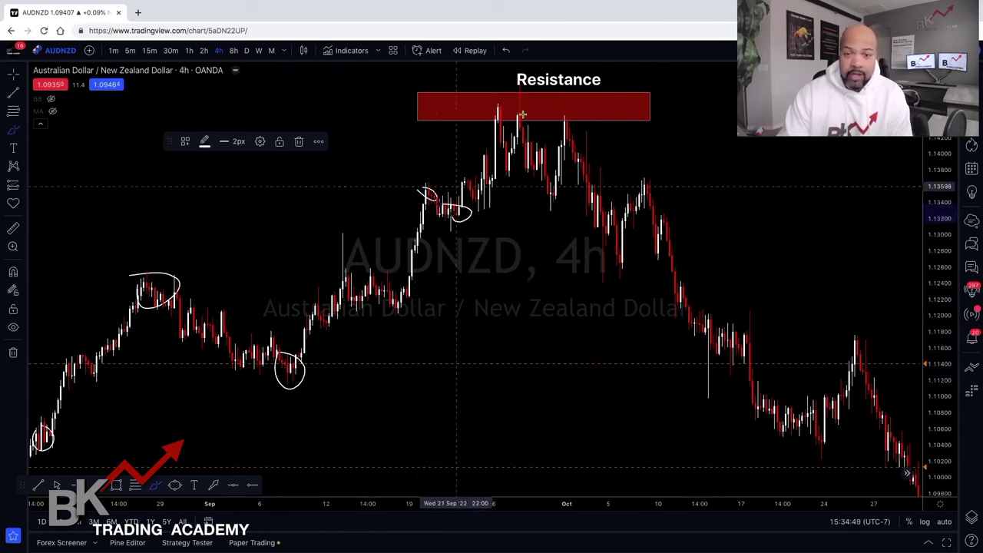
- Brush in the double top: circle the 26 Sep peak, mark lines along the neckline and tops, trace both legs and circle the area between peaks
{"action": "mouse_move", "coordinate": [498, 105]}
{"action": "left_mouse_down"}
{"action": "mouse_move", "coordinate": [489, 117]}
{"action": "mouse_move", "coordinate": [498, 106]}
{"action": "left_mouse_up"}
{"action": "mouse_move", "coordinate": [553, 192]}
{"action": "left_mouse_down"}
{"action": "mouse_move", "coordinate": [428, 192]}
{"action": "mouse_move", "coordinate": [548, 194]}
{"action": "left_mouse_up"}
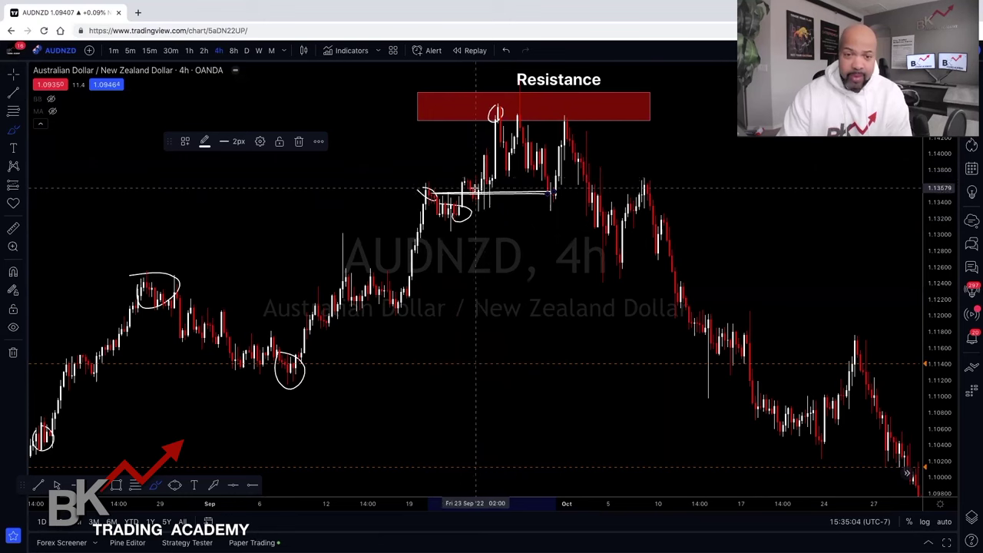
{"action": "mouse_move", "coordinate": [476, 191]}
{"action": "left_mouse_down"}
{"action": "mouse_move", "coordinate": [508, 105]}
{"action": "mouse_move", "coordinate": [548, 192]}
{"action": "mouse_move", "coordinate": [569, 113]}
{"action": "mouse_move", "coordinate": [486, 113]}
{"action": "mouse_move", "coordinate": [584, 113]}
{"action": "left_mouse_up"}
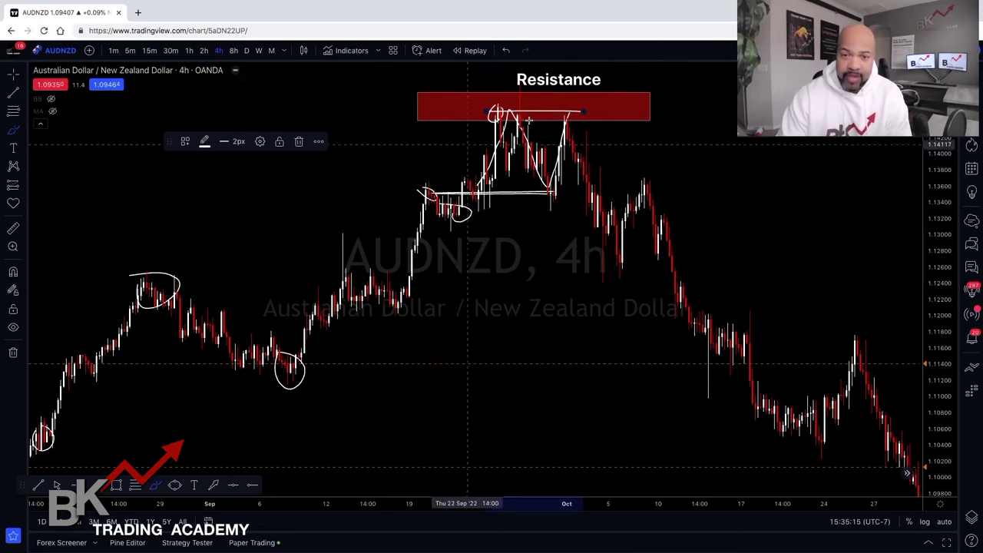
{"action": "scroll", "coordinate": [518, 129], "scroll_direction": "up", "scroll_amount": 1}
{"action": "scroll", "coordinate": [517, 129], "scroll_direction": "up", "scroll_amount": 2}
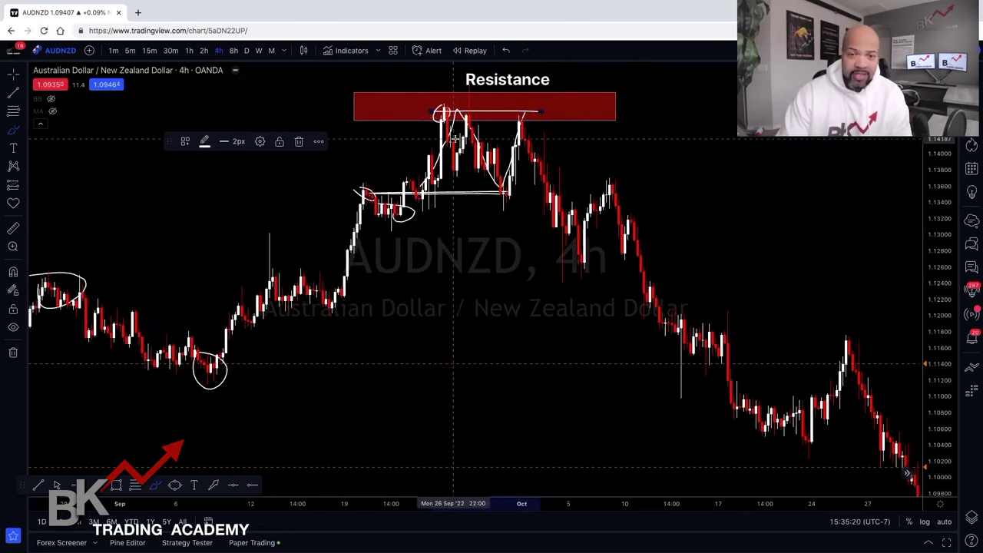
{"action": "mouse_move", "coordinate": [475, 116]}
{"action": "left_mouse_down"}
{"action": "mouse_move", "coordinate": [475, 135]}
{"action": "mouse_move", "coordinate": [510, 131]}
{"action": "mouse_move", "coordinate": [498, 110]}
{"action": "left_mouse_up"}
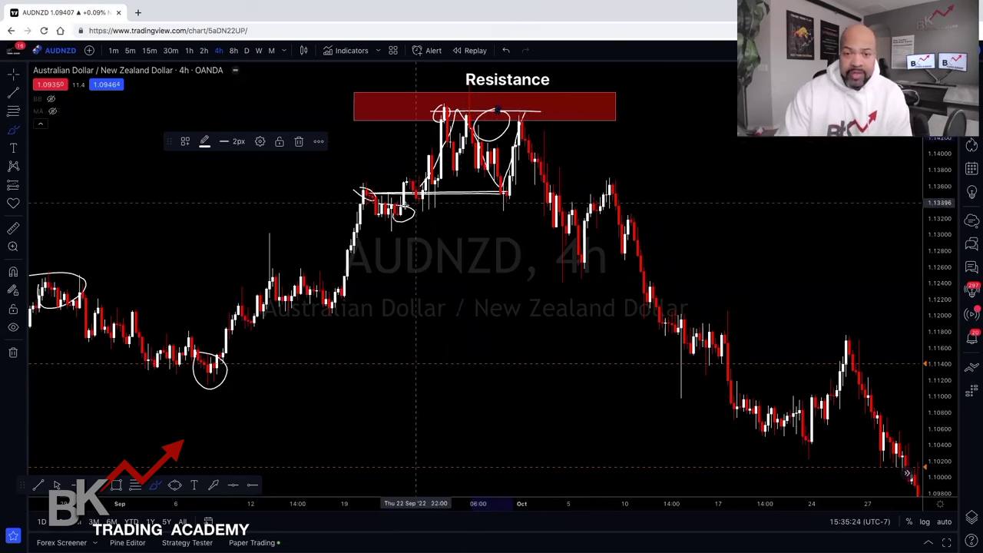
- Draw a neckline rectangle between about 1.13301 and 1.13472, spanning 19 Sep 06:00 to 10 Oct 06:00
{"action": "left_click", "coordinate": [26, 130]}
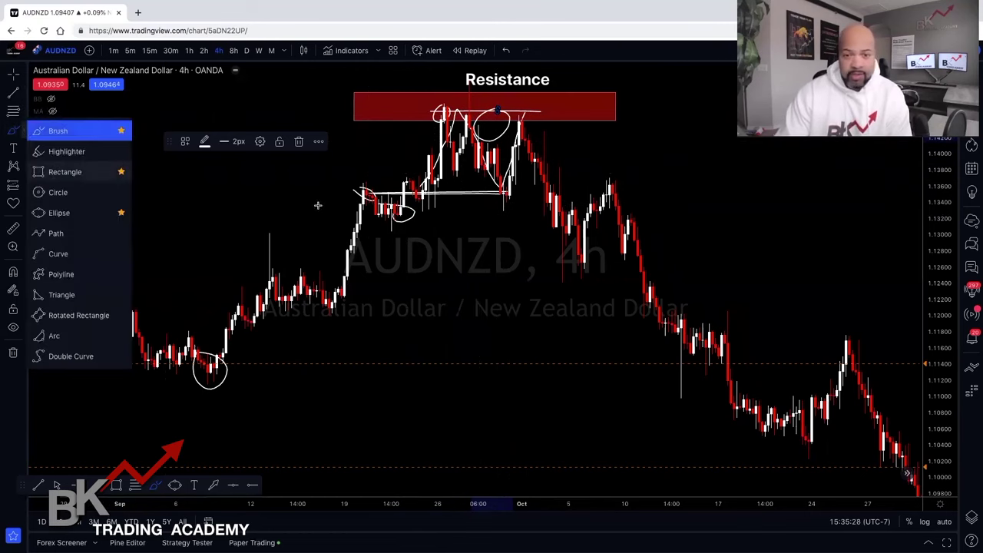
{"action": "left_click", "coordinate": [64, 171]}
{"action": "left_click_drag", "start_coordinate": [347, 197], "coordinate": [583, 208]}
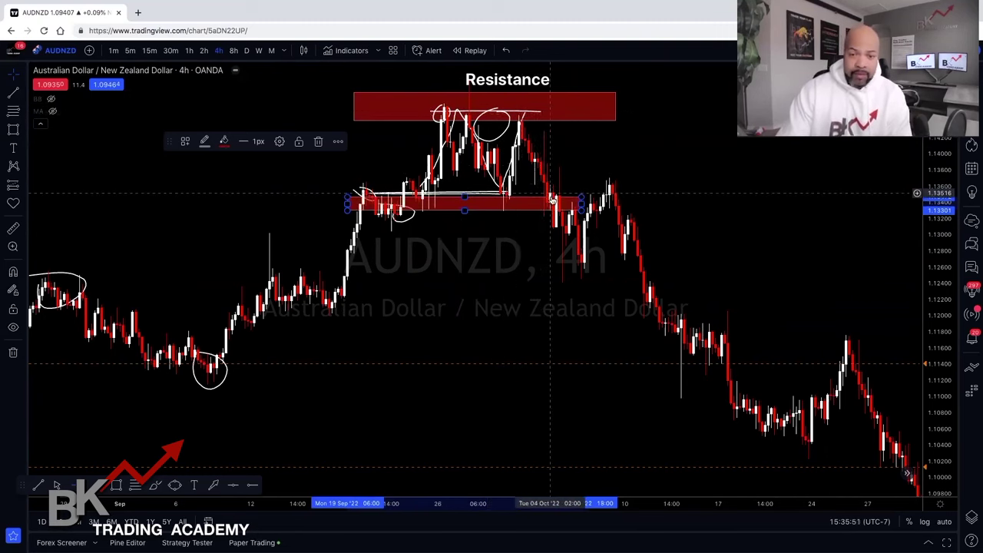
{"action": "left_click_drag", "start_coordinate": [583, 201], "coordinate": [631, 201]}
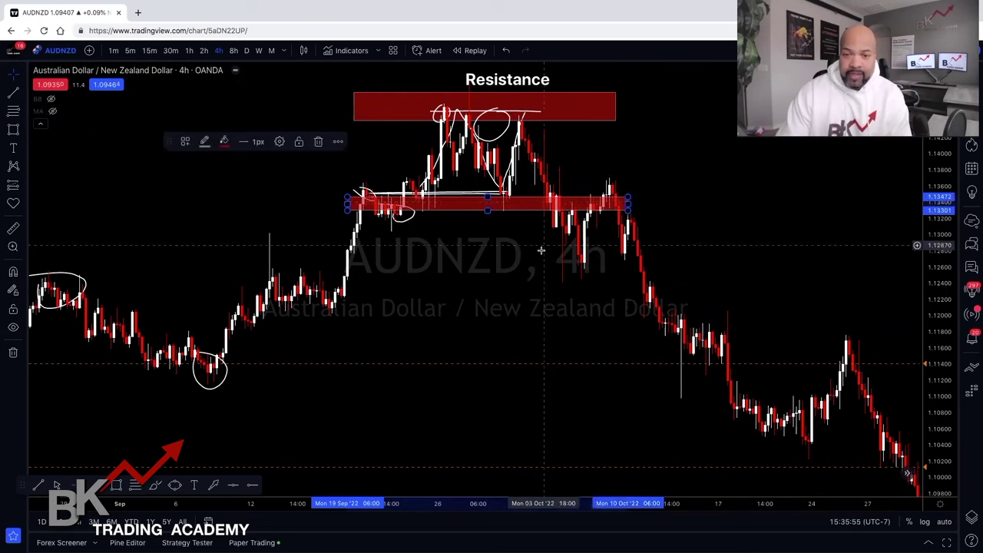
{"action": "scroll", "coordinate": [540, 252], "scroll_direction": "up", "scroll_amount": 1}
{"action": "left_click_drag", "start_coordinate": [540, 251], "coordinate": [458, 251]}
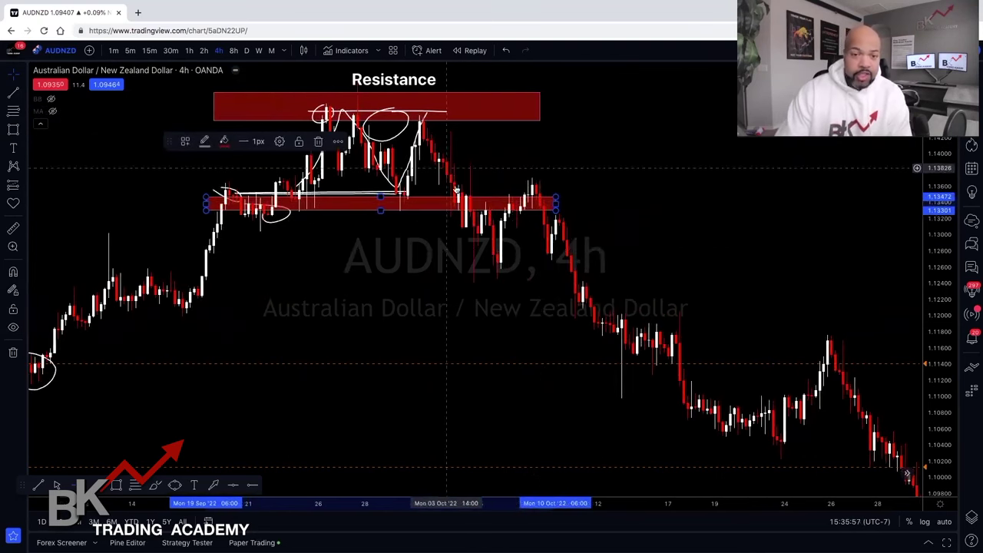
- Draw a trend line from the neckline at 1.13484 on 4 Oct up to the resistance zone's lower edge and delete it
{"action": "left_click", "coordinate": [13, 92]}
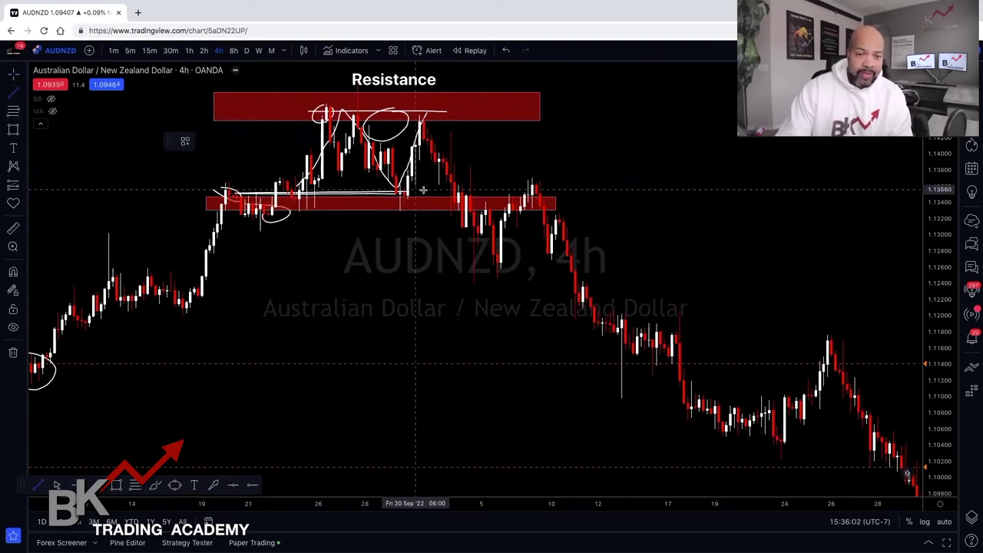
{"action": "left_click_drag", "start_coordinate": [460, 196], "coordinate": [509, 121]}
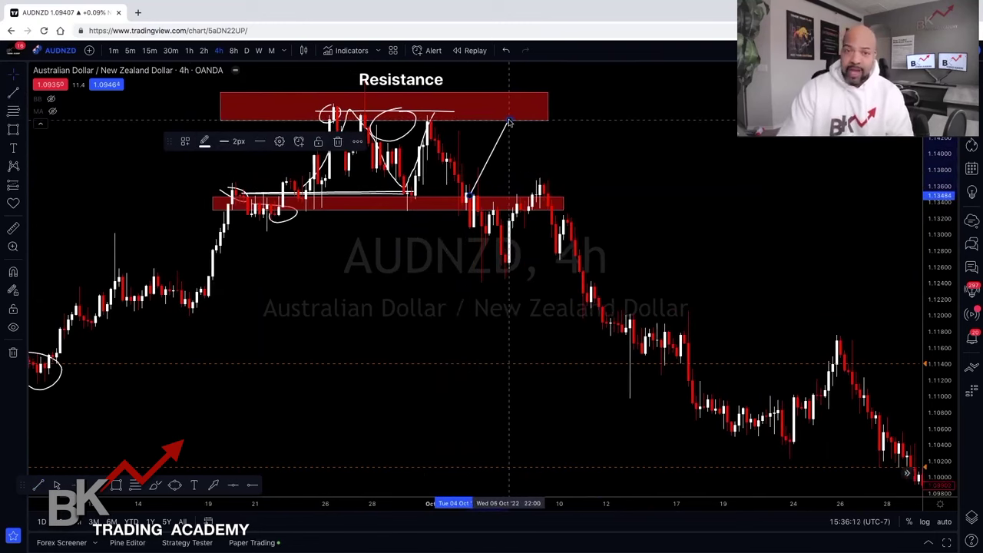
{"action": "scroll", "coordinate": [508, 121], "scroll_direction": "down", "scroll_amount": 2}
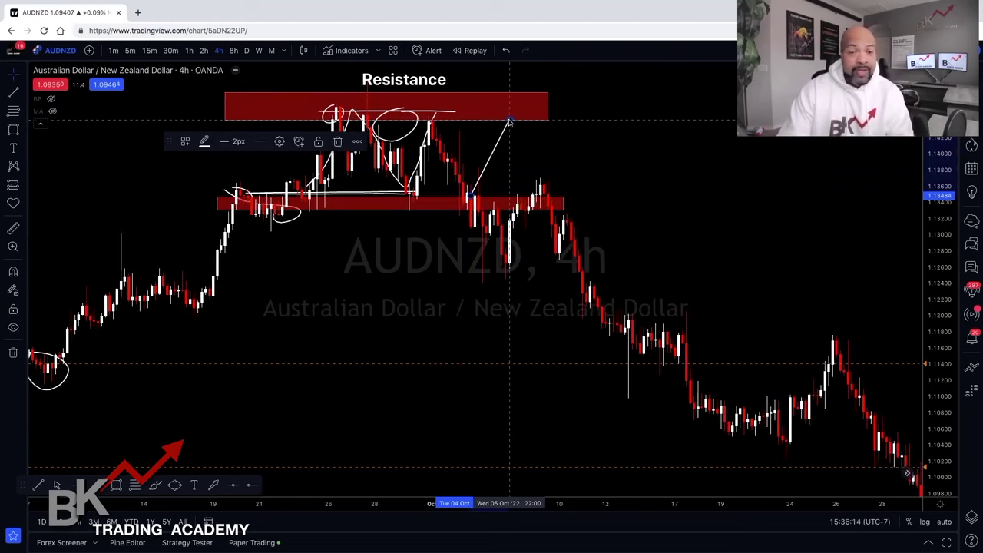
{"action": "scroll", "coordinate": [509, 120], "scroll_direction": "down", "scroll_amount": 1}
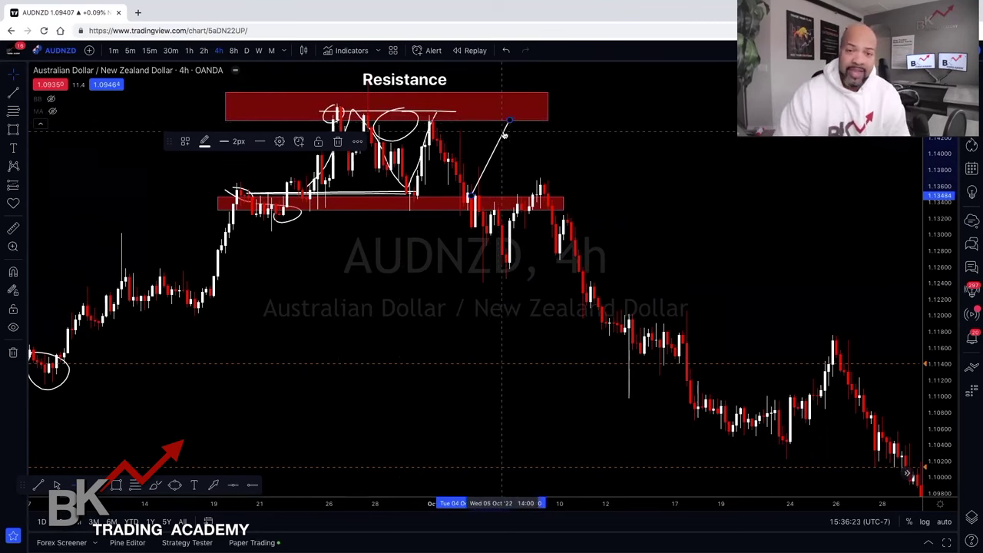
{"action": "key", "text": "Delete"}
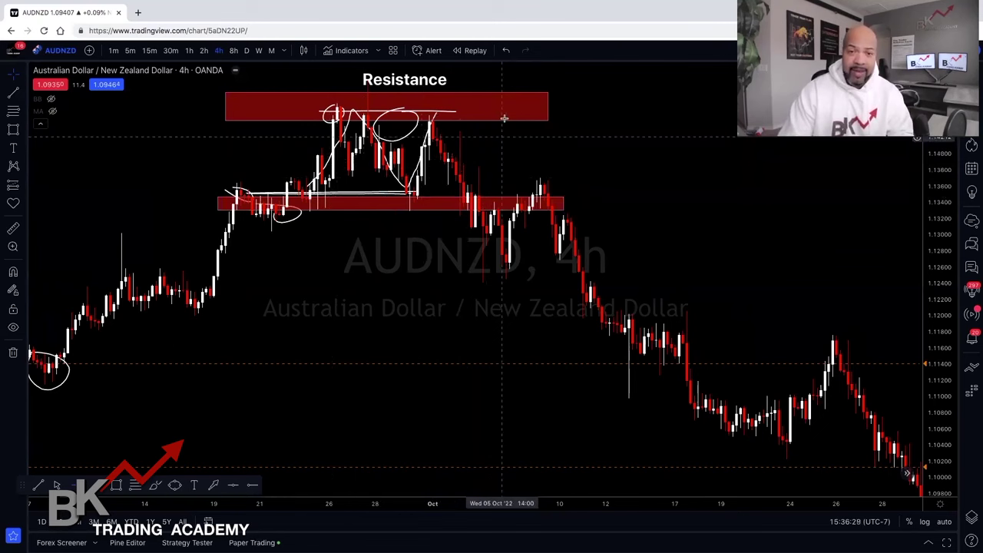
{"action": "left_click", "coordinate": [12, 93]}
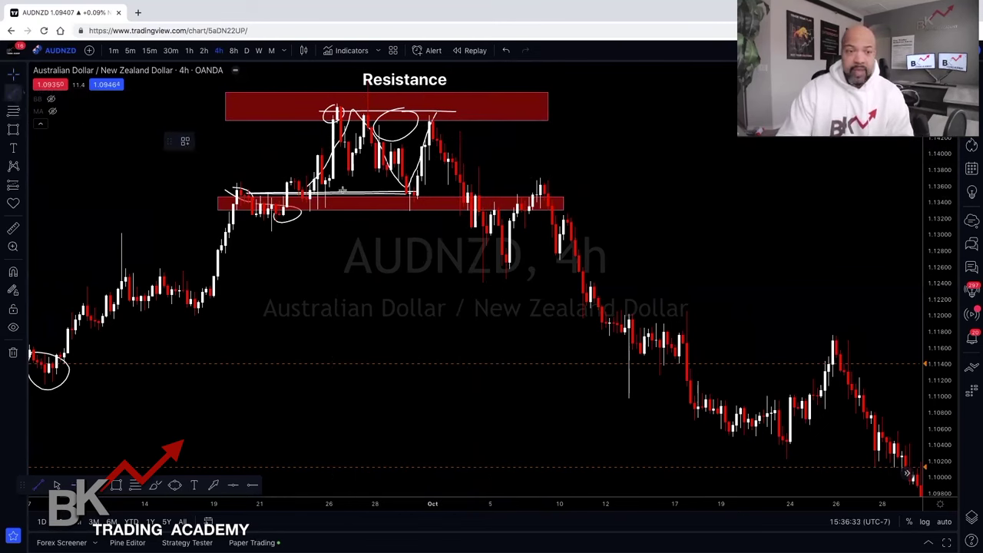
- Trace the early-October break below the neckline and its retest with brush strokes, and circle the neckline zone beneath the late-September low
{"action": "left_click", "coordinate": [25, 132]}
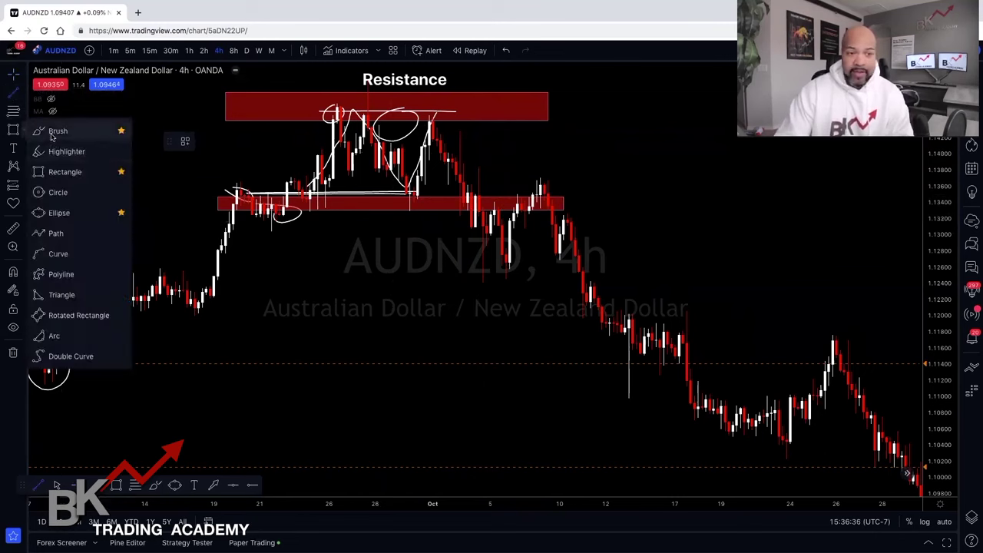
{"action": "left_click", "coordinate": [54, 130]}
{"action": "left_click_drag", "start_coordinate": [470, 209], "coordinate": [501, 267]}
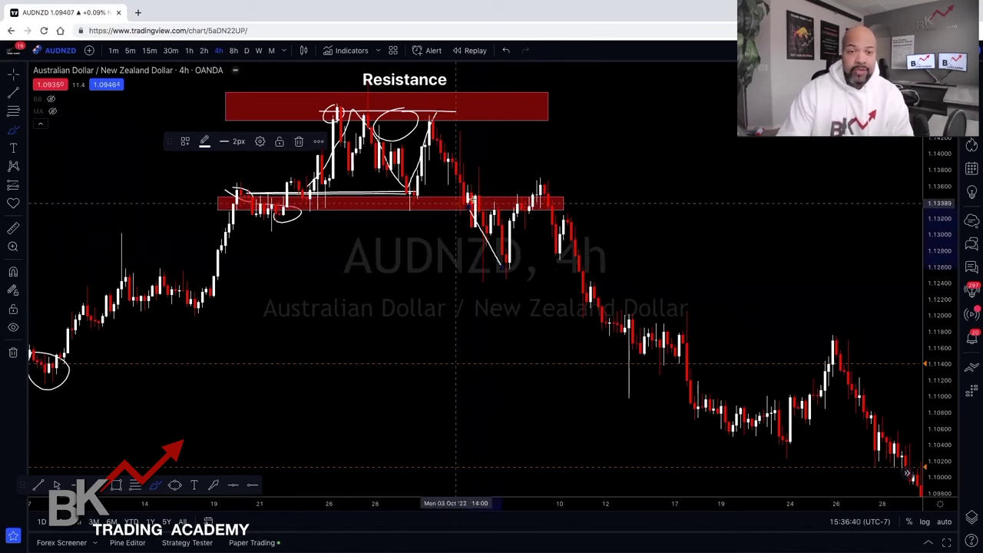
{"action": "left_click_drag", "start_coordinate": [505, 265], "coordinate": [528, 206]}
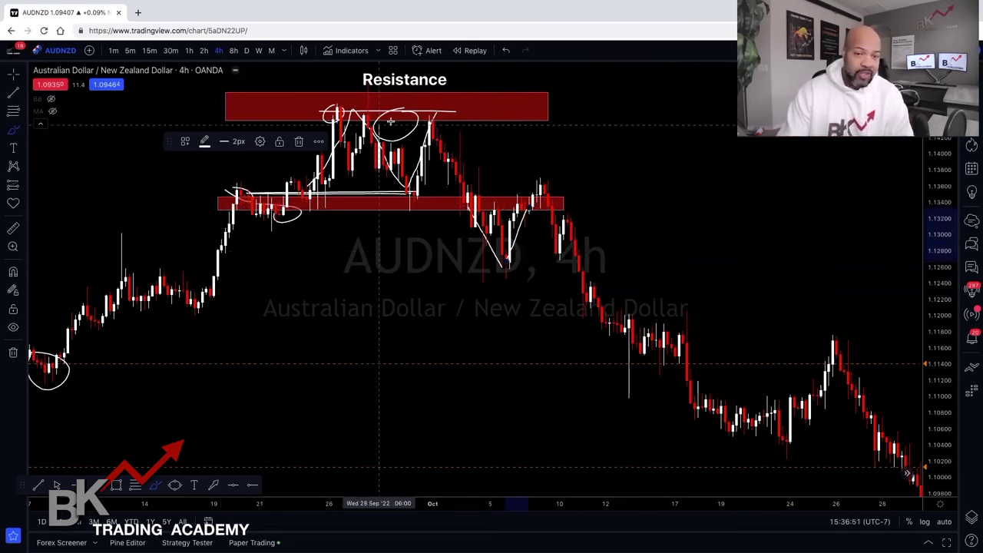
{"action": "mouse_move", "coordinate": [411, 196]}
{"action": "left_mouse_down"}
{"action": "mouse_move", "coordinate": [363, 213]}
{"action": "mouse_move", "coordinate": [419, 225]}
{"action": "mouse_move", "coordinate": [435, 203]}
{"action": "mouse_move", "coordinate": [421, 196]}
{"action": "left_mouse_up"}
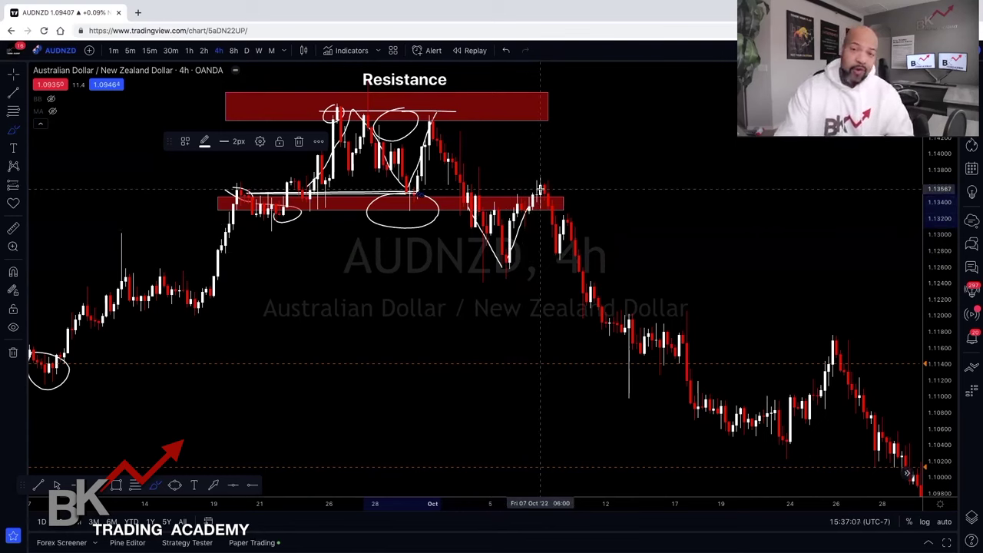
- Trace the October decline from the 7 Oct retest, circle the resistance edge above it and mark the drop back to the previous low
{"action": "mouse_move", "coordinate": [541, 189]}
{"action": "left_mouse_down"}
{"action": "mouse_move", "coordinate": [647, 347]}
{"action": "mouse_move", "coordinate": [729, 396]}
{"action": "left_mouse_up"}
{"action": "left_click_drag", "start_coordinate": [910, 444], "coordinate": [916, 453]}
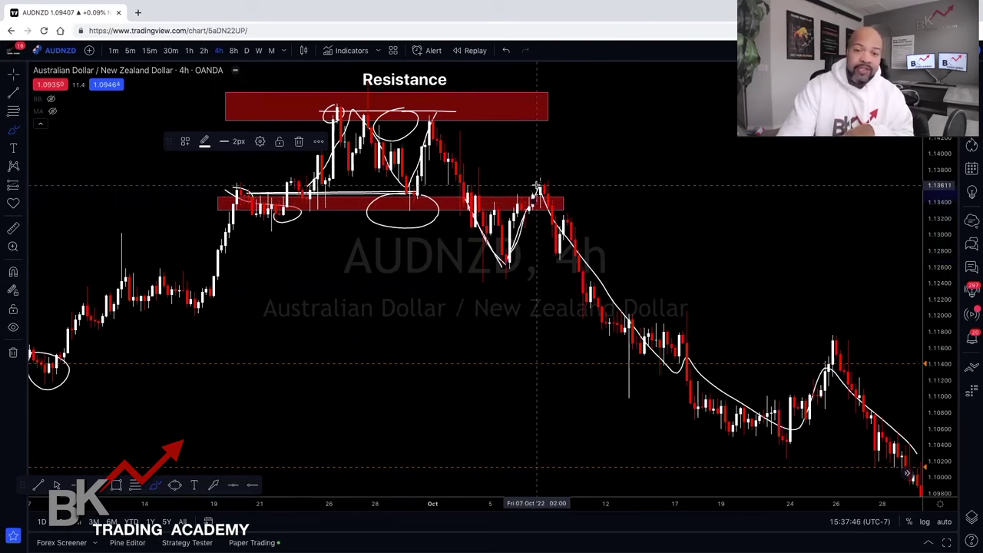
{"action": "mouse_move", "coordinate": [517, 131]}
{"action": "left_mouse_down"}
{"action": "mouse_move", "coordinate": [549, 131]}
{"action": "mouse_move", "coordinate": [543, 117]}
{"action": "left_mouse_up"}
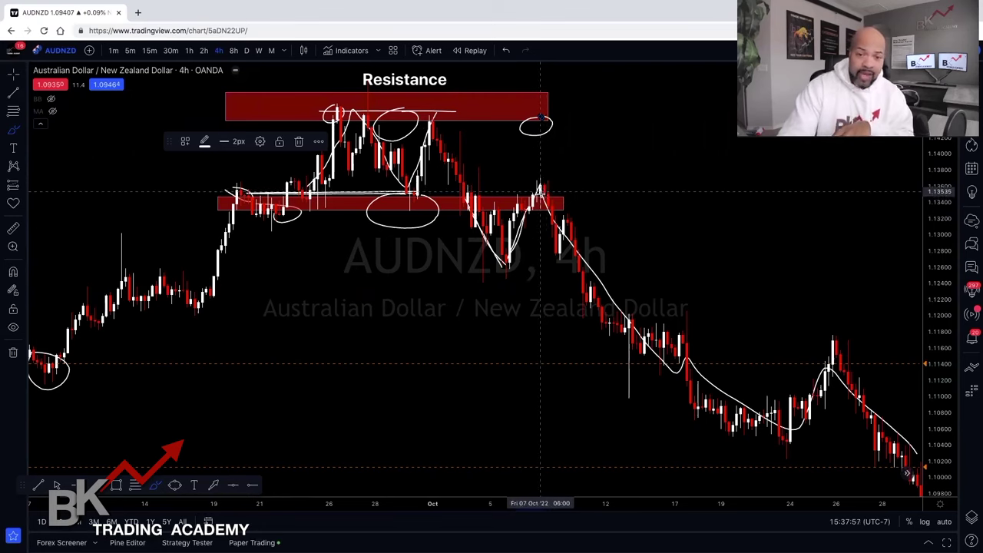
{"action": "mouse_move", "coordinate": [566, 256]}
{"action": "left_mouse_down"}
{"action": "mouse_move", "coordinate": [572, 273]}
{"action": "mouse_move", "coordinate": [477, 275]}
{"action": "mouse_move", "coordinate": [515, 278]}
{"action": "left_mouse_up"}
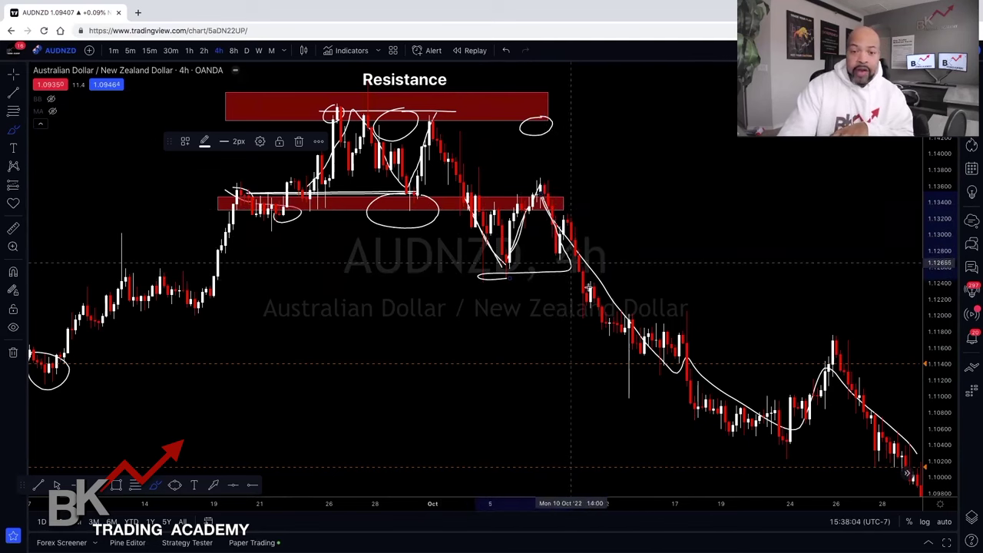
{"action": "scroll", "coordinate": [587, 299], "scroll_direction": "up", "scroll_amount": 1}
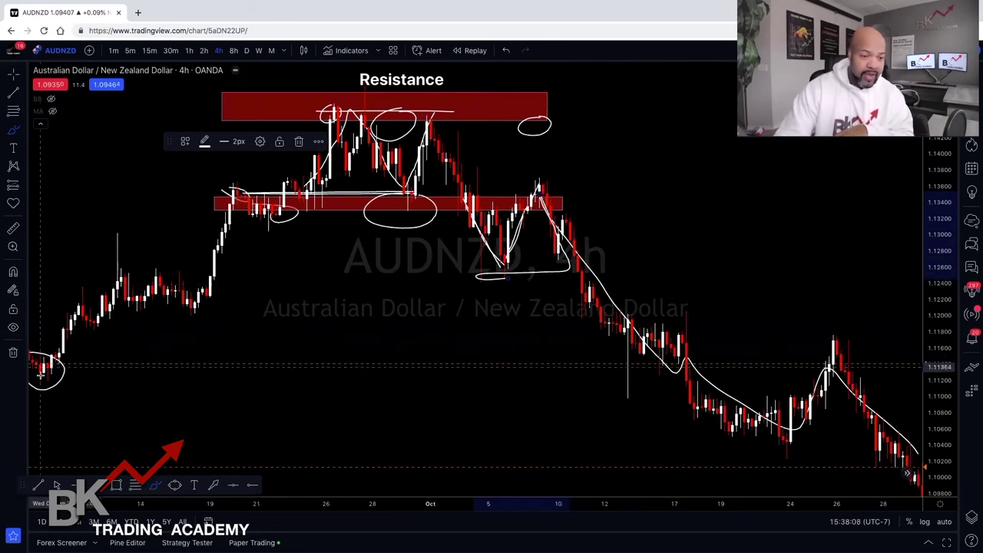
{"action": "left_click_drag", "start_coordinate": [44, 371], "coordinate": [215, 369]}
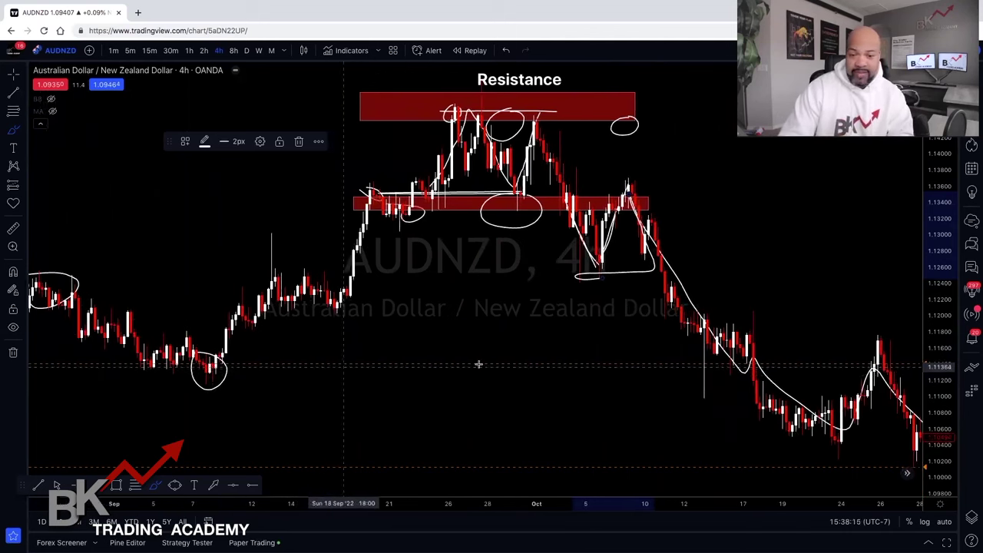
{"action": "scroll", "coordinate": [653, 366], "scroll_direction": "up", "scroll_amount": 1}
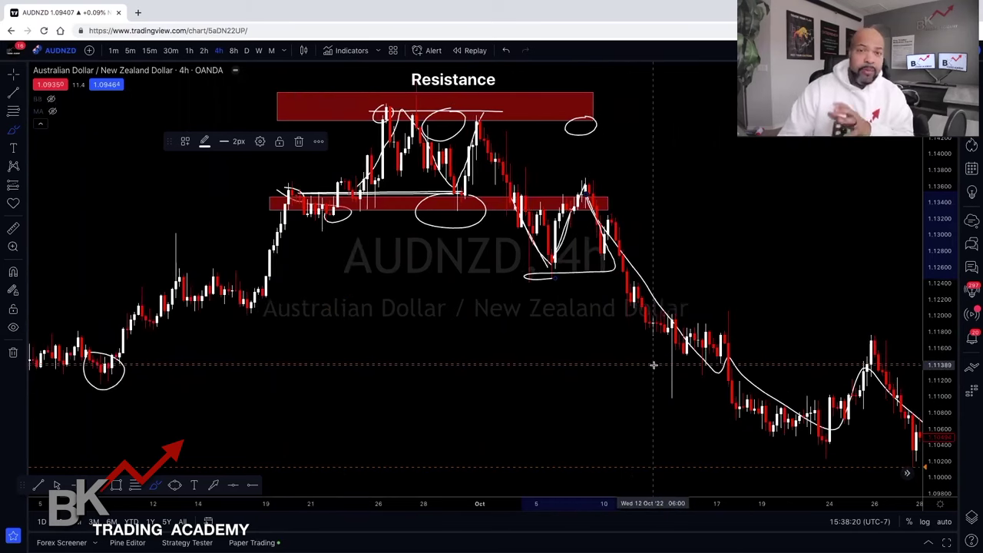
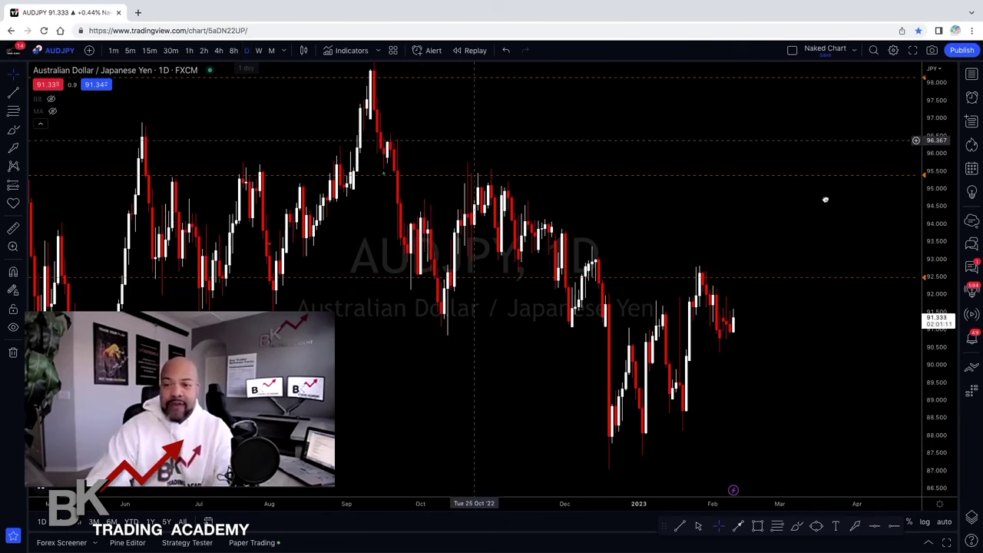
- Switch AUDJPY to the weekly chart, circle the September 2022 high with the brush and trace the decline from it to early 2023
{"action": "left_click_drag", "start_coordinate": [825, 200], "coordinate": [828, 213]}
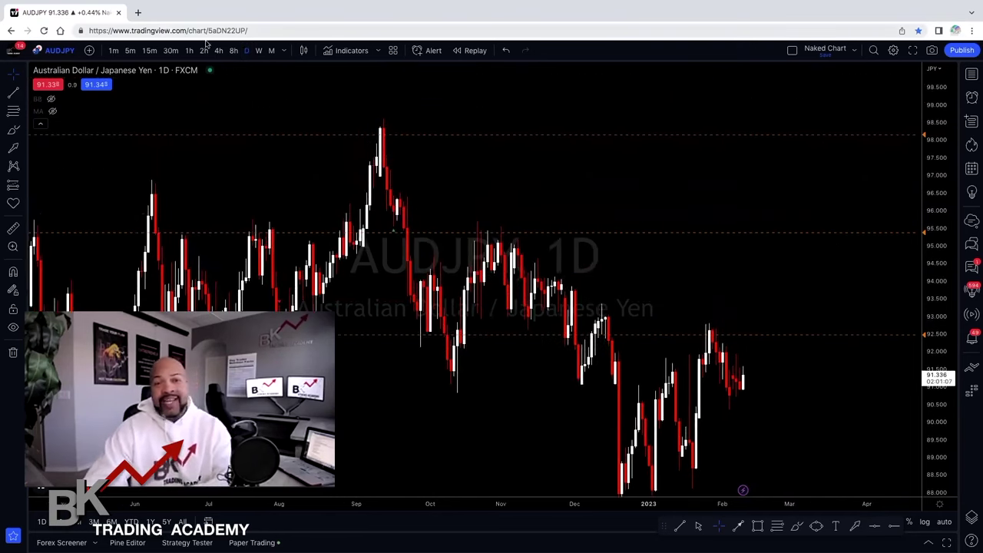
{"action": "left_click", "coordinate": [259, 51]}
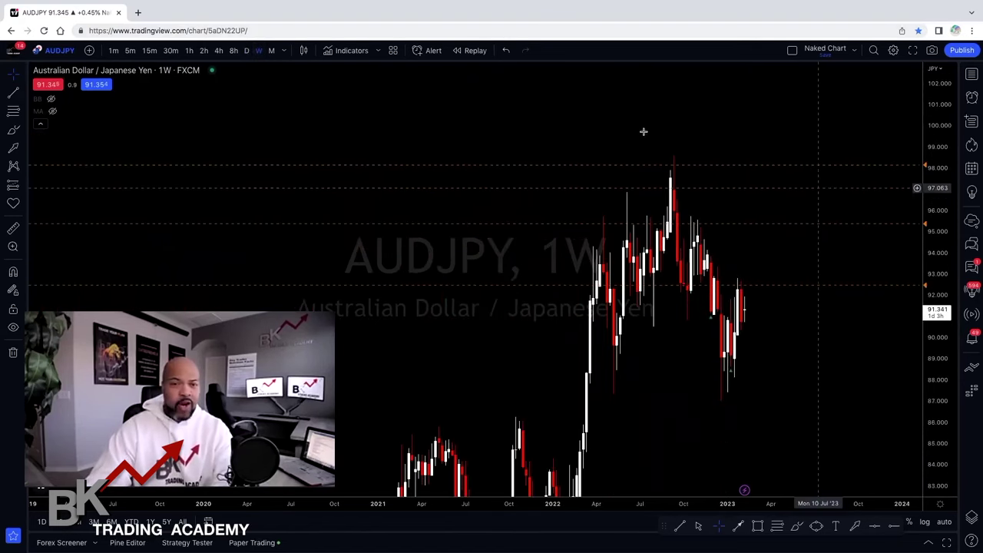
{"action": "left_click", "coordinate": [13, 130]}
{"action": "left_click", "coordinate": [686, 136]}
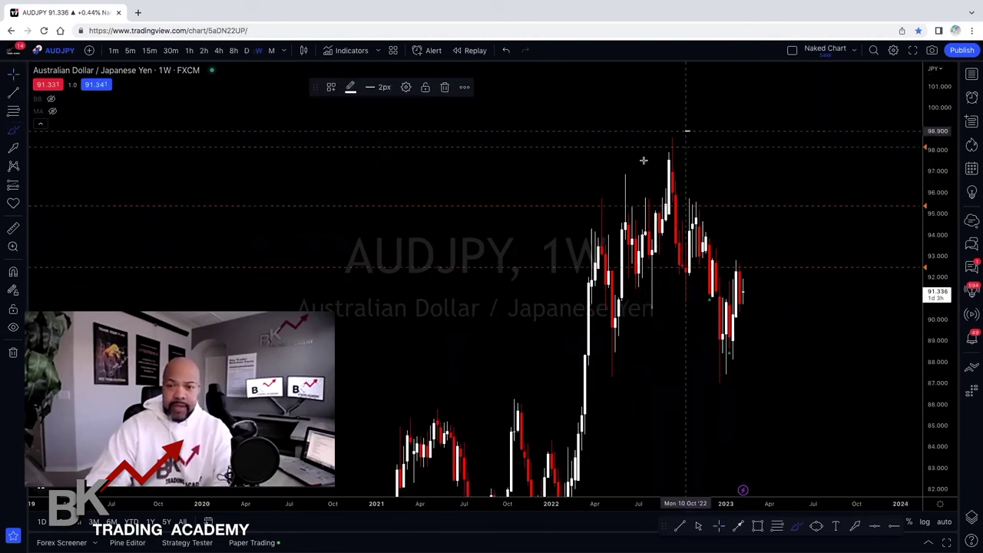
{"action": "left_click_drag", "start_coordinate": [687, 139], "coordinate": [681, 136]}
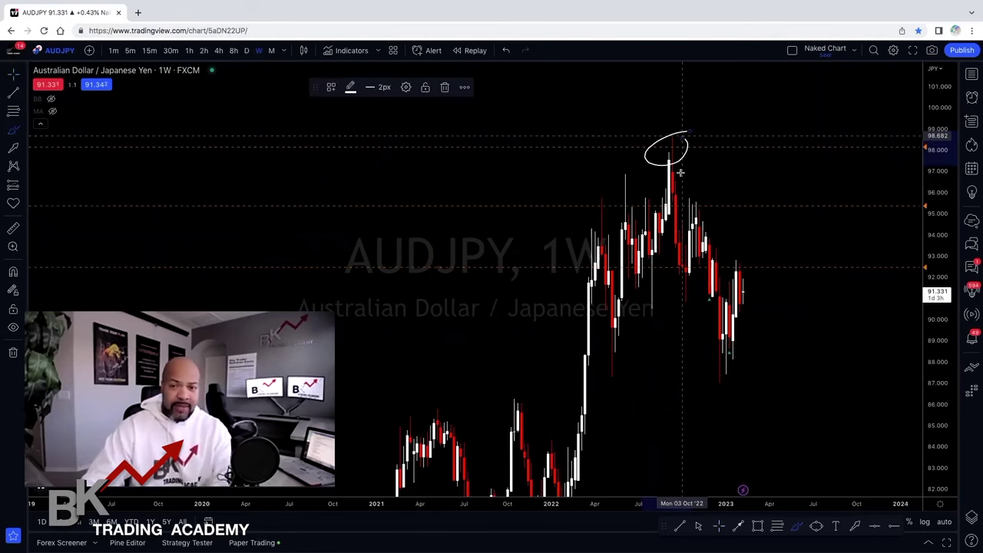
{"action": "left_click_drag", "start_coordinate": [689, 176], "coordinate": [763, 316]}
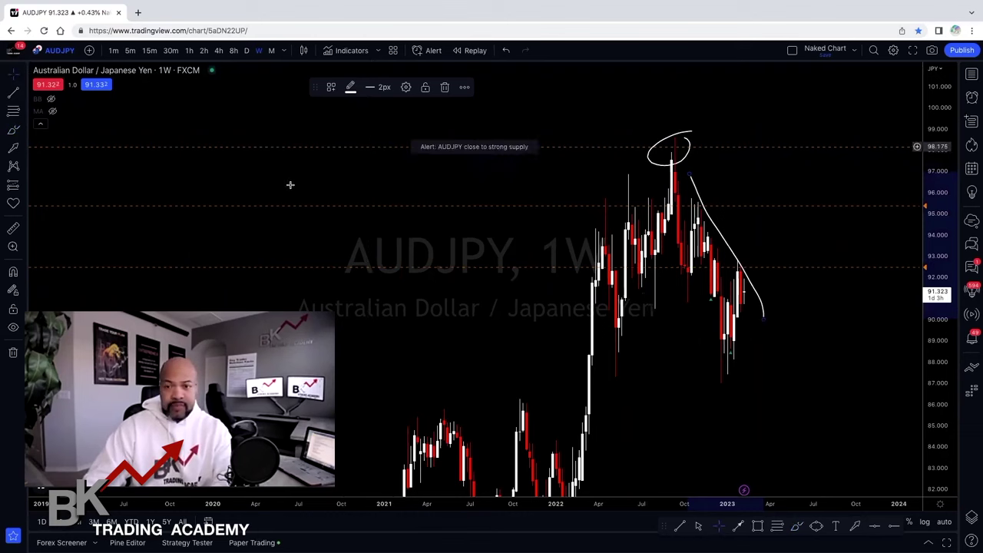
- Draw a resistance rectangle between about 97.353 and 98.537, from the circled early-2015 swing to 17 Oct 2022
{"action": "scroll", "coordinate": [325, 184], "scroll_direction": "down", "scroll_amount": 4}
{"action": "scroll", "coordinate": [325, 185], "scroll_direction": "down", "scroll_amount": 2}
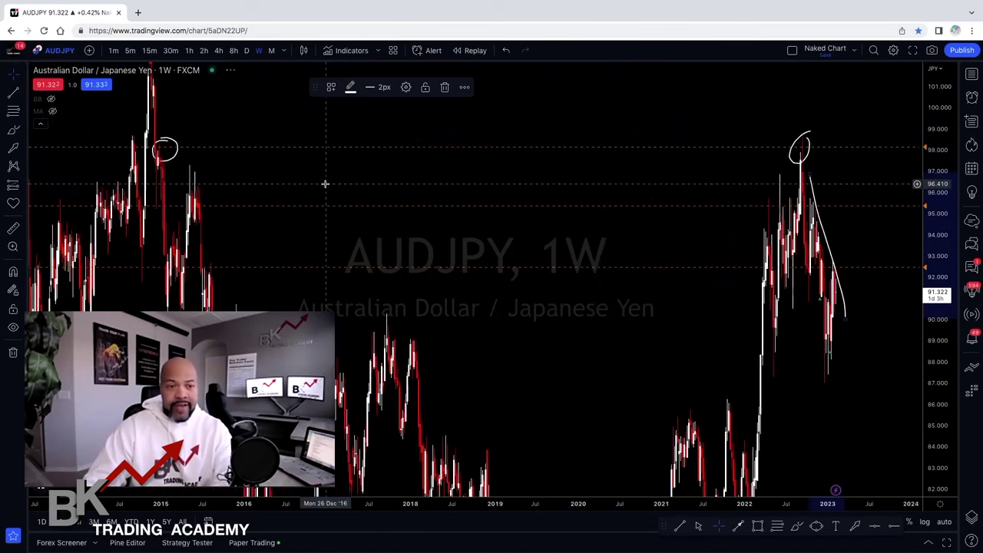
{"action": "scroll", "coordinate": [325, 184], "scroll_direction": "up", "scroll_amount": 1}
{"action": "scroll", "coordinate": [325, 185], "scroll_direction": "up", "scroll_amount": 1}
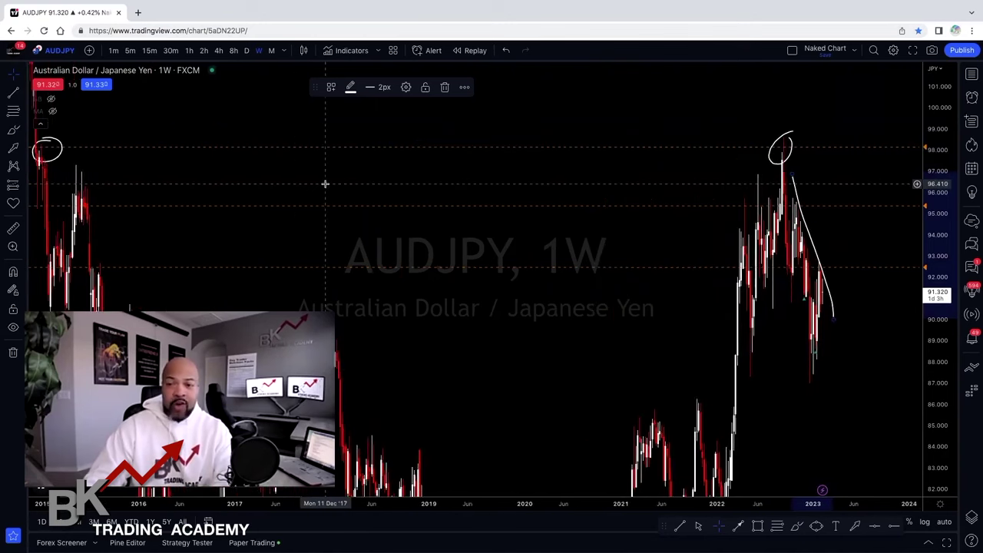
{"action": "scroll", "coordinate": [325, 185], "scroll_direction": "up", "scroll_amount": 1}
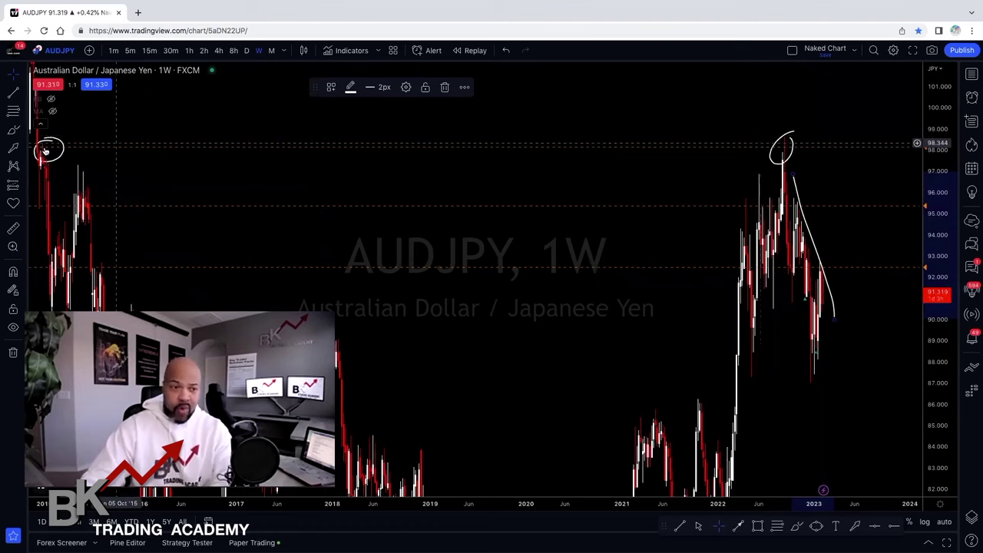
{"action": "scroll", "coordinate": [51, 129], "scroll_direction": "up", "scroll_amount": 1}
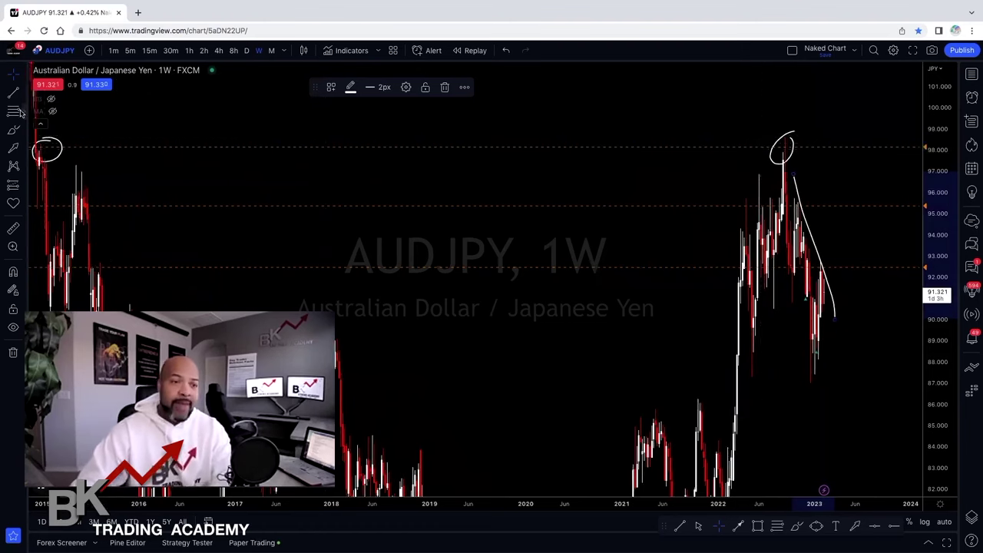
{"action": "key", "text": "alt+shift+r"}
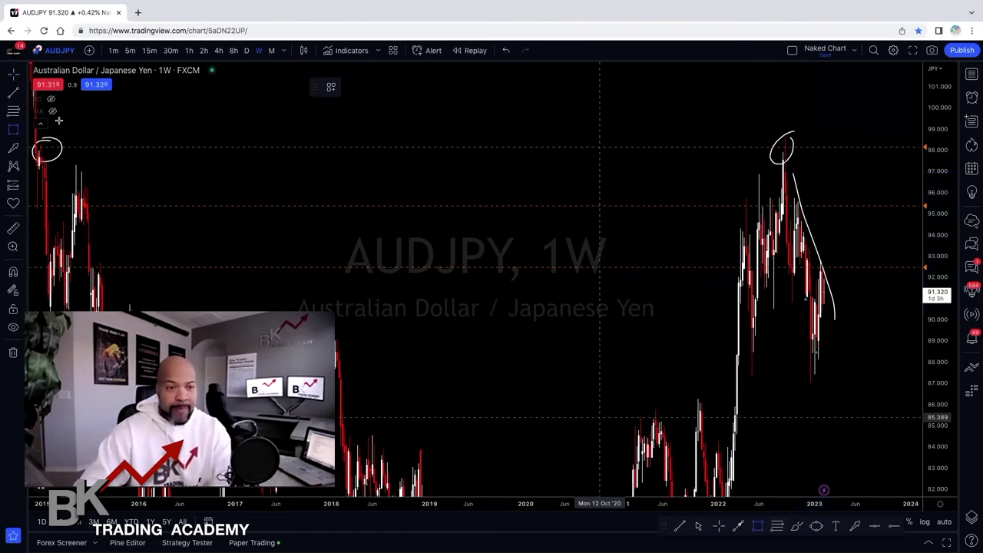
{"action": "mouse_move", "coordinate": [38, 143]}
{"action": "left_mouse_down"}
{"action": "mouse_move", "coordinate": [51, 159]}
{"action": "mouse_move", "coordinate": [106, 159]}
{"action": "left_mouse_up"}
{"action": "left_click_drag", "start_coordinate": [219, 162], "coordinate": [793, 163]}
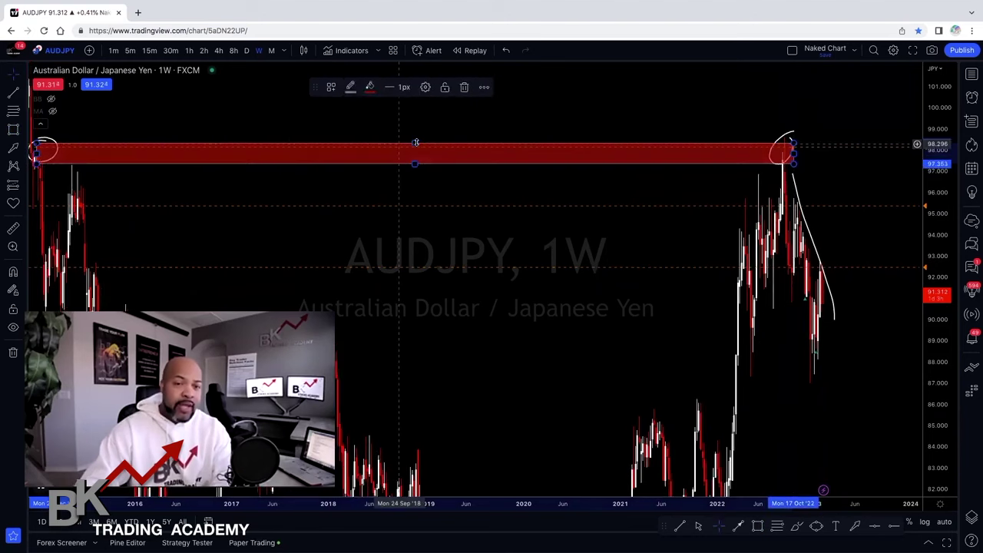
{"action": "left_click_drag", "start_coordinate": [415, 142], "coordinate": [415, 141]}
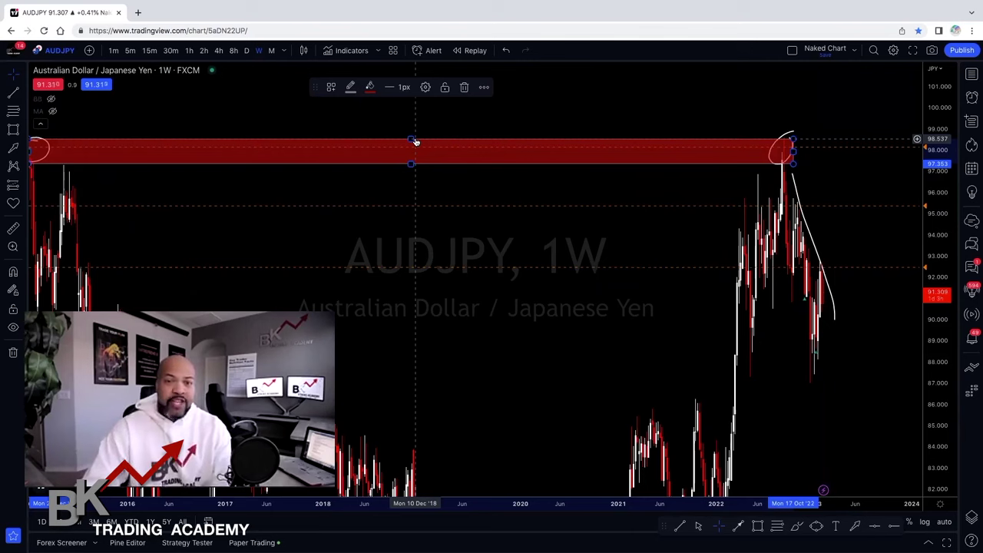
- Switch AUDJPY to the daily chart and remove the decline stroke and the circle around the September 2022 high
{"action": "scroll", "coordinate": [415, 139], "scroll_direction": "left", "scroll_amount": 1}
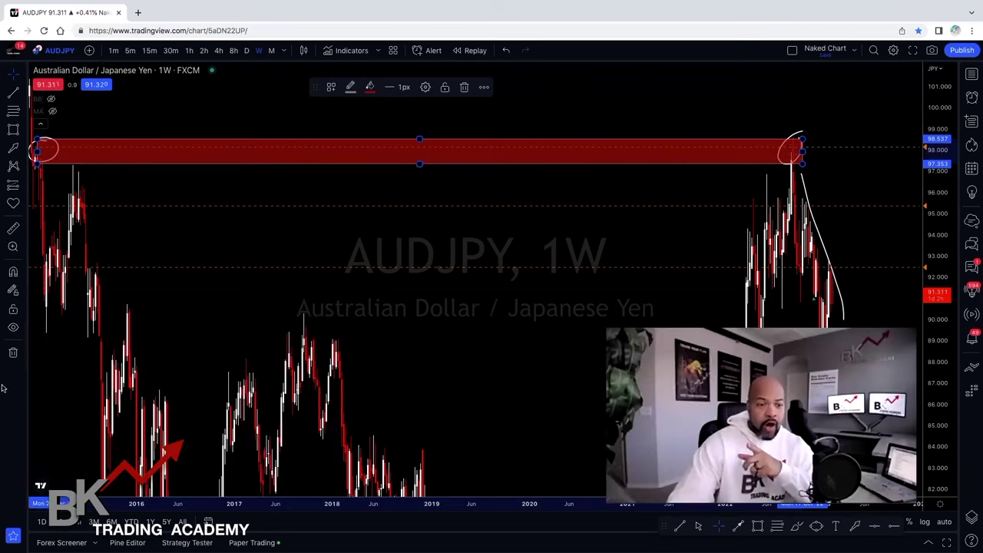
{"action": "mouse_move", "coordinate": [45, 149]}
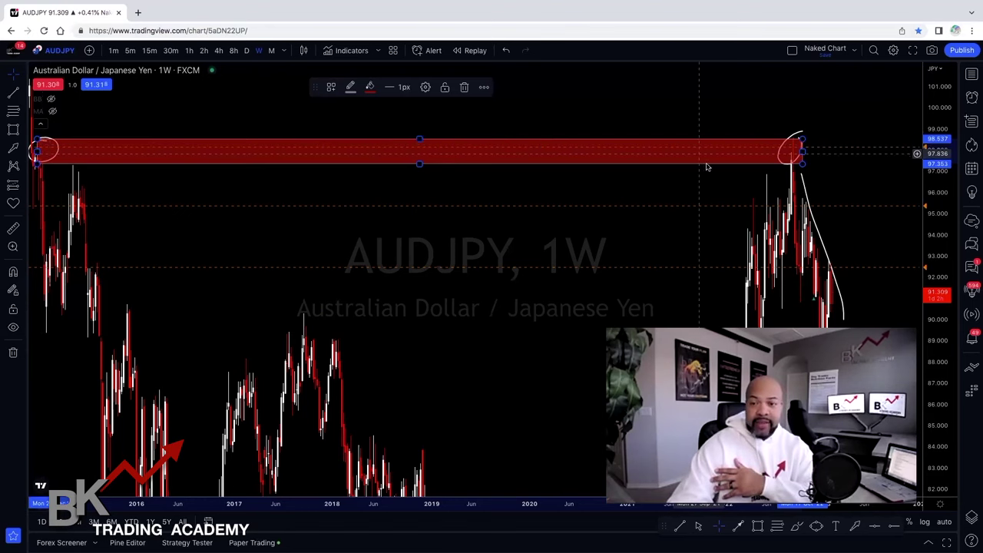
{"action": "scroll", "coordinate": [707, 166], "scroll_direction": "right", "scroll_amount": 2}
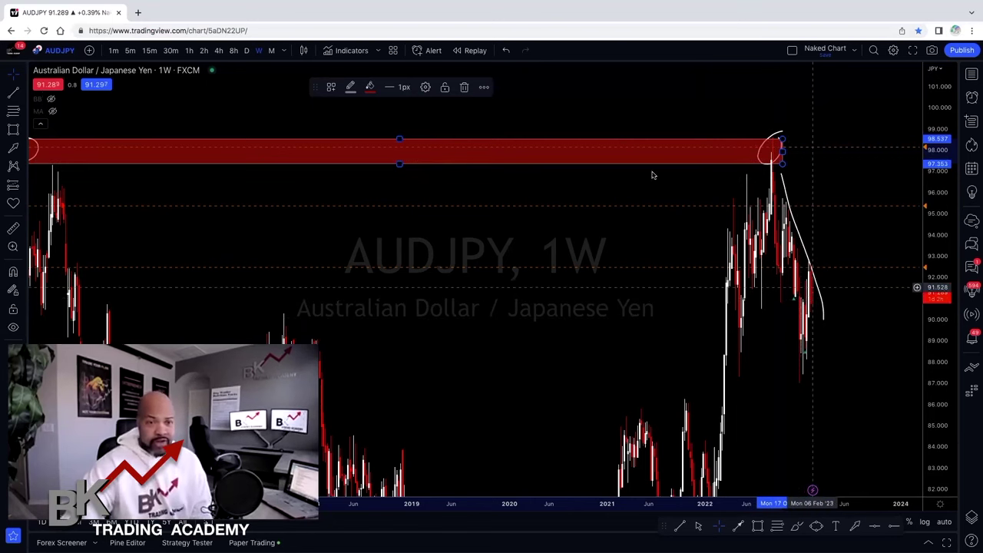
{"action": "left_click", "coordinate": [246, 51]}
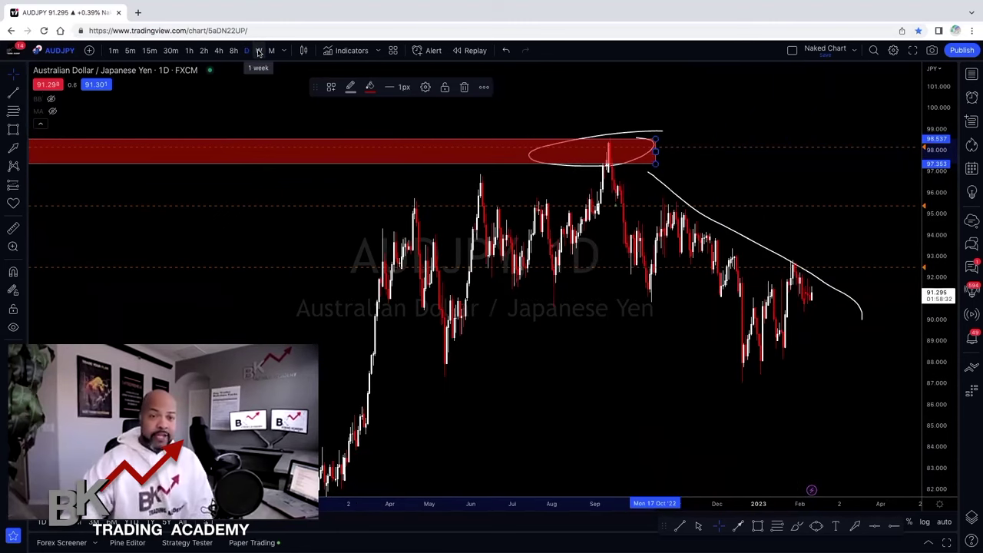
{"action": "left_click", "coordinate": [673, 195]}
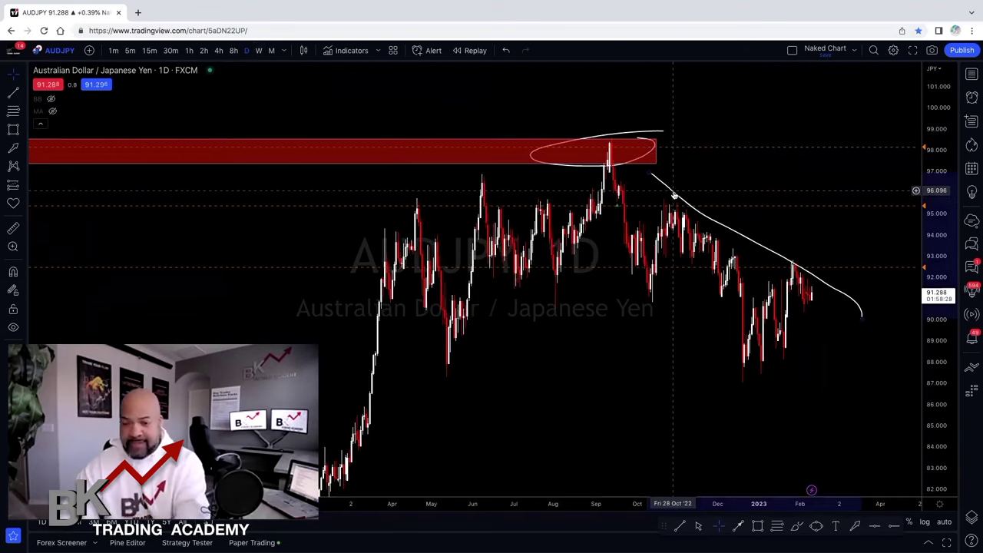
{"action": "key", "text": "ctrl+z"}
{"action": "left_click_drag", "start_coordinate": [942, 368], "coordinate": [787, 255]}
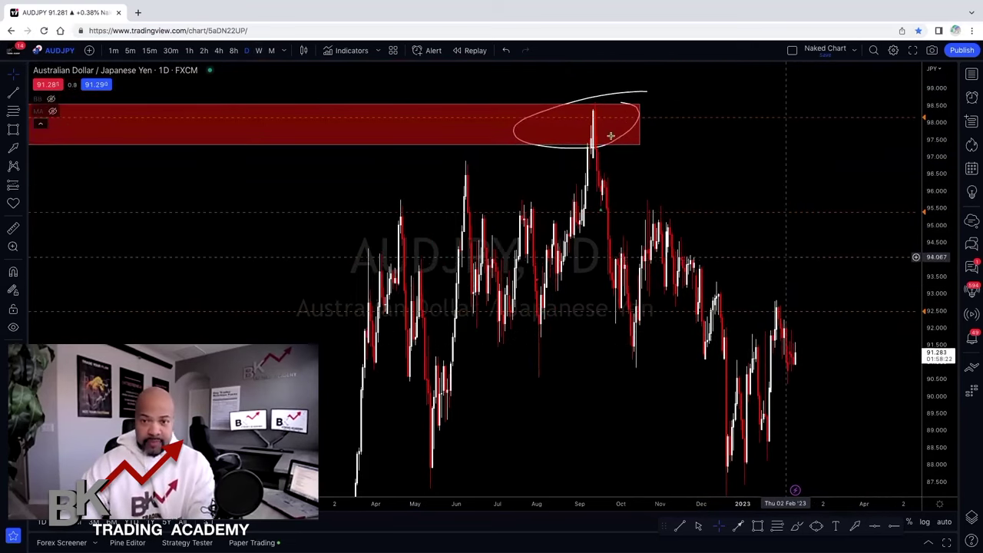
{"action": "left_click", "coordinate": [611, 145]}
{"action": "key", "text": "Delete"}
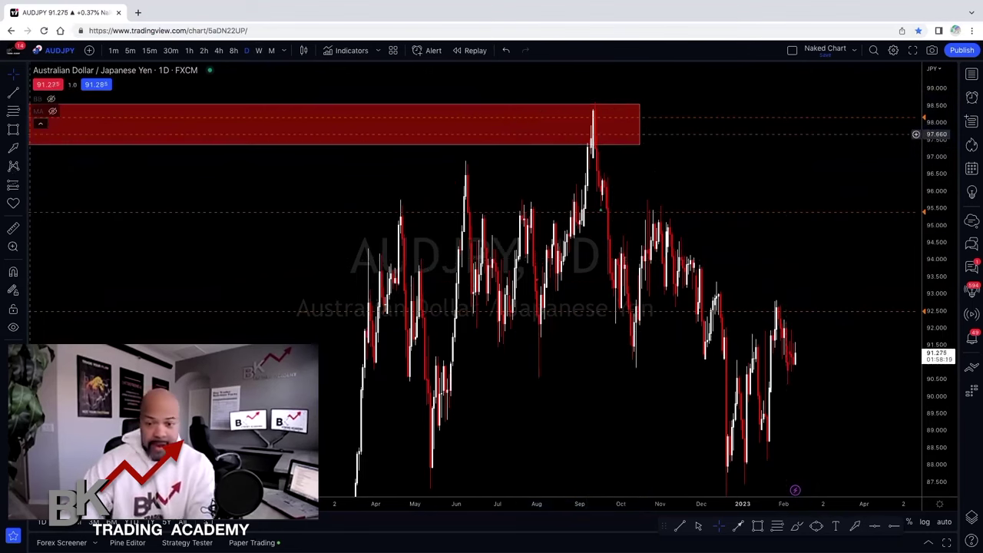
- Circle the September high, October low and mid-December lower high with the brush, and trace the decline between the two highs
{"action": "left_click", "coordinate": [797, 525]}
{"action": "left_click_drag", "start_coordinate": [571, 115], "coordinate": [607, 108]}
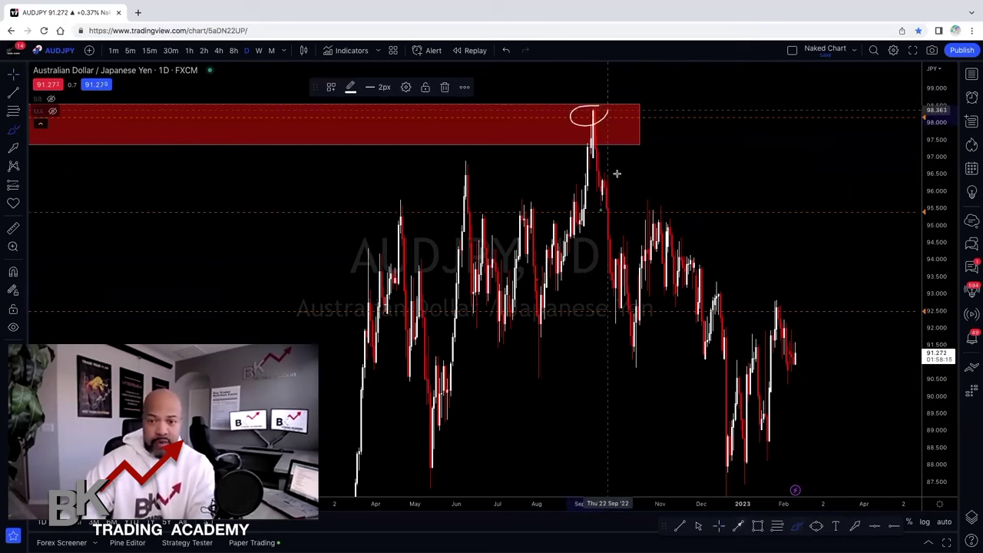
{"action": "scroll", "coordinate": [619, 175], "scroll_direction": "up", "scroll_amount": 2}
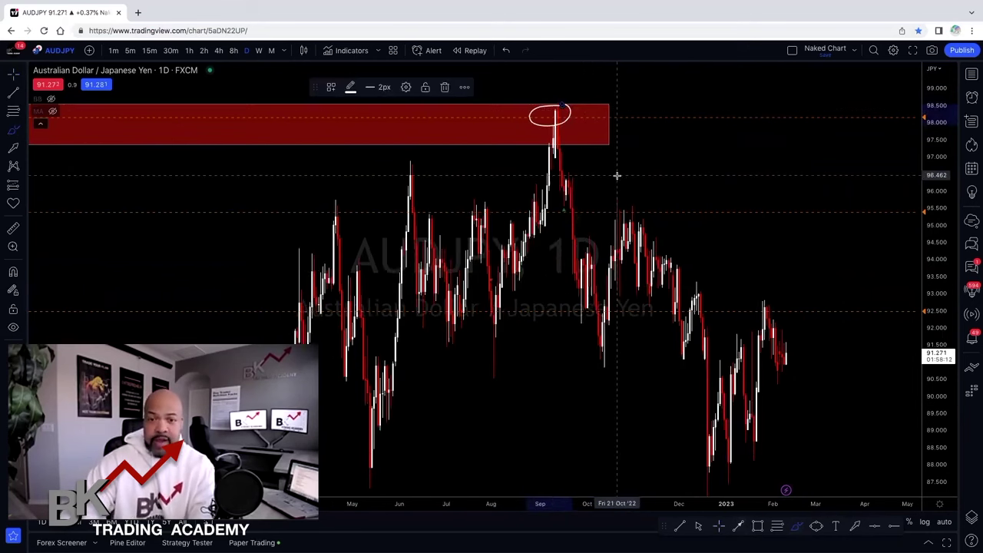
{"action": "scroll", "coordinate": [617, 175], "scroll_direction": "up", "scroll_amount": 1}
{"action": "scroll", "coordinate": [590, 348], "scroll_direction": "up", "scroll_amount": 1}
{"action": "scroll", "coordinate": [531, 346], "scroll_direction": "up", "scroll_amount": 1}
{"action": "mouse_move", "coordinate": [515, 346]}
{"action": "left_mouse_down"}
{"action": "mouse_move", "coordinate": [547, 365]}
{"action": "mouse_move", "coordinate": [528, 344]}
{"action": "left_mouse_up"}
{"action": "mouse_move", "coordinate": [660, 284]}
{"action": "left_mouse_down"}
{"action": "mouse_move", "coordinate": [667, 306]}
{"action": "mouse_move", "coordinate": [678, 286]}
{"action": "mouse_move", "coordinate": [657, 277]}
{"action": "left_mouse_up"}
{"action": "left_click_drag", "start_coordinate": [602, 222], "coordinate": [495, 141]}
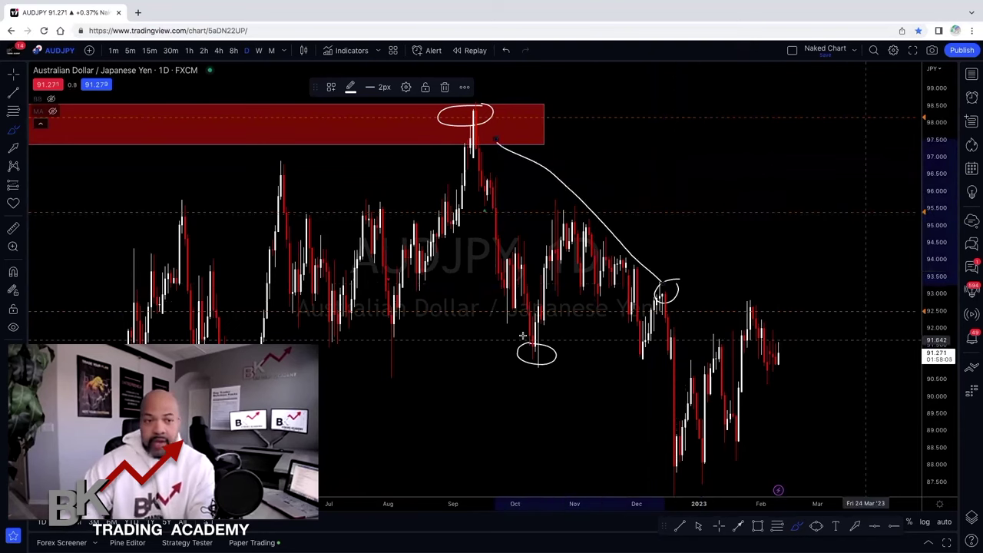
- Circle the late-December low and the late-January high, and undo the horizontal stroke drawn from the January high back to 21 Nov
{"action": "left_click_drag", "start_coordinate": [932, 232], "coordinate": [931, 254]}
{"action": "left_click", "coordinate": [13, 146]}
{"action": "mouse_move", "coordinate": [677, 434]}
{"action": "left_mouse_down"}
{"action": "mouse_move", "coordinate": [652, 450]}
{"action": "mouse_move", "coordinate": [676, 433]}
{"action": "left_mouse_up"}
{"action": "mouse_move", "coordinate": [757, 303]}
{"action": "left_mouse_down"}
{"action": "mouse_move", "coordinate": [740, 303]}
{"action": "mouse_move", "coordinate": [767, 307]}
{"action": "mouse_move", "coordinate": [614, 317]}
{"action": "left_mouse_up"}
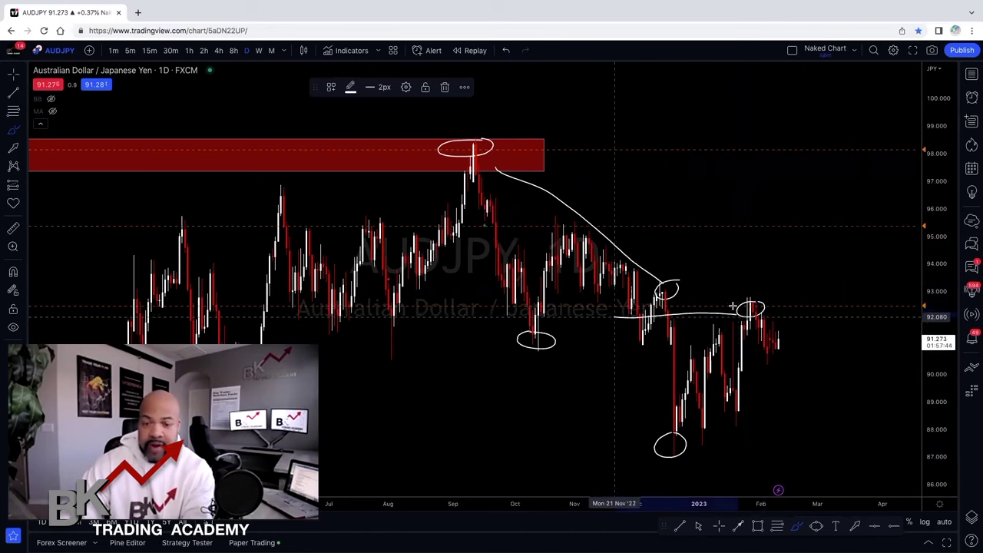
{"action": "scroll", "coordinate": [693, 307], "scroll_direction": "down", "scroll_amount": 2}
{"action": "left_click", "coordinate": [506, 50]}
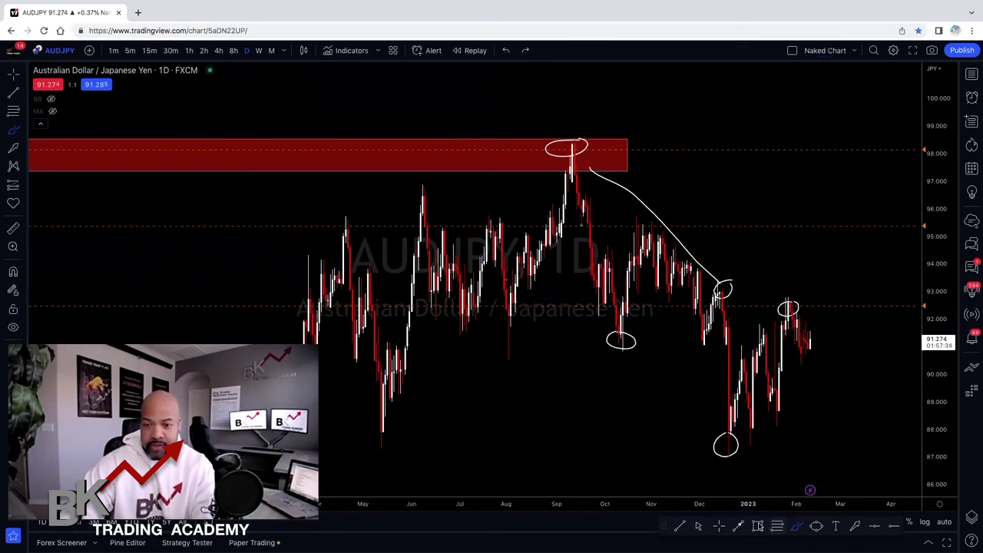
- Draw a neckline rectangle through the October low between about 91.337 and 92.043, spanning 9 Jun 2022 to 7 Feb 2023
{"action": "left_click", "coordinate": [758, 526]}
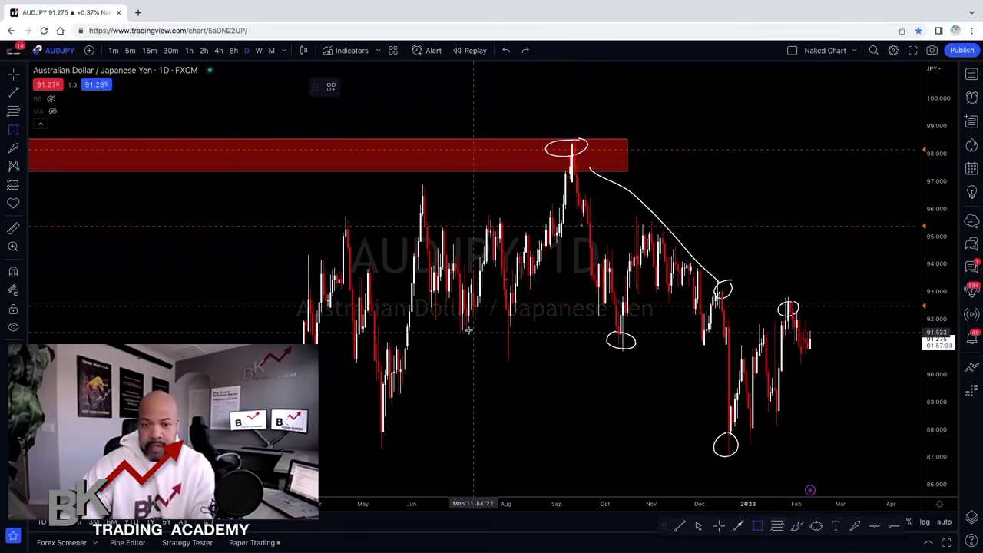
{"action": "left_click_drag", "start_coordinate": [444, 325], "coordinate": [666, 339]}
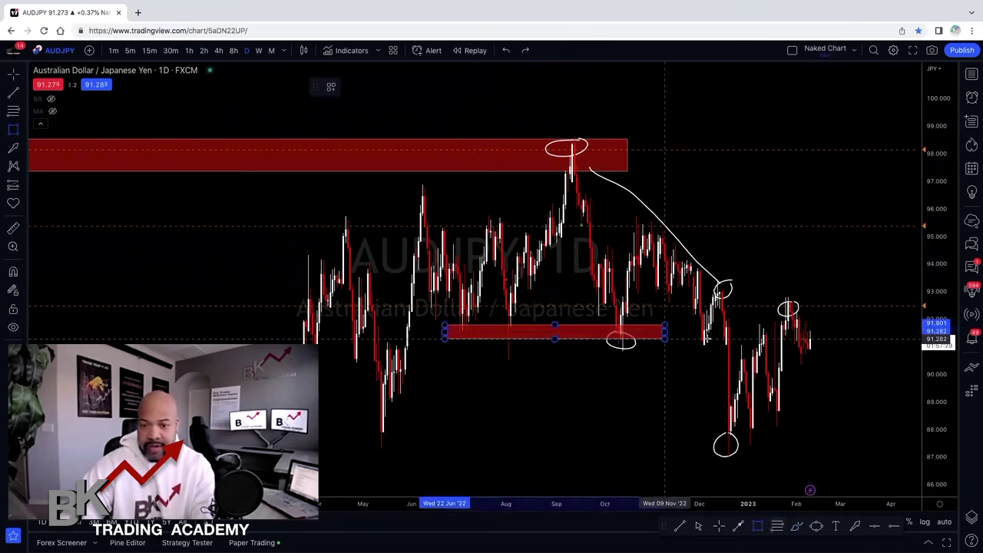
{"action": "left_click_drag", "start_coordinate": [789, 335], "coordinate": [806, 336]}
{"action": "left_click_drag", "start_coordinate": [624, 323], "coordinate": [625, 318]}
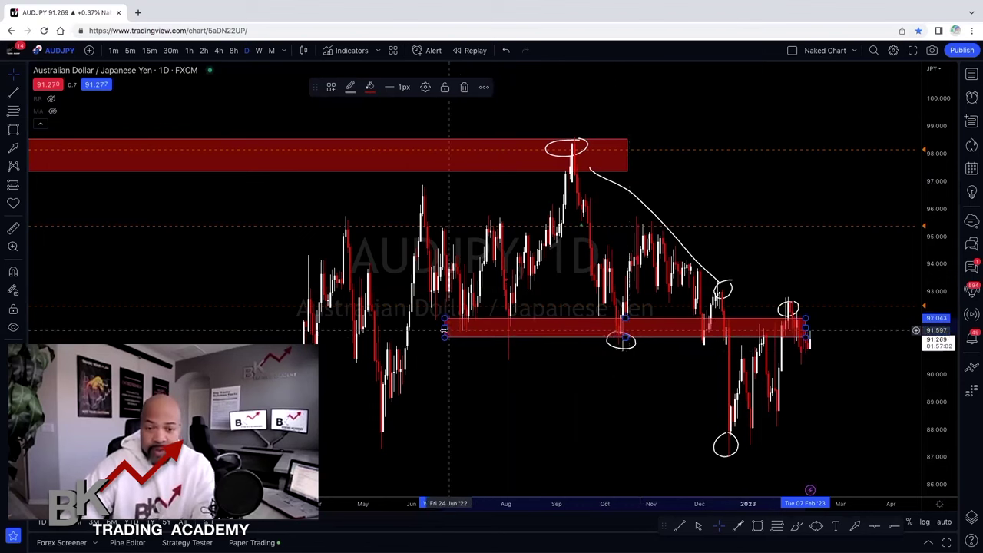
{"action": "left_click_drag", "start_coordinate": [425, 329], "coordinate": [425, 330]}
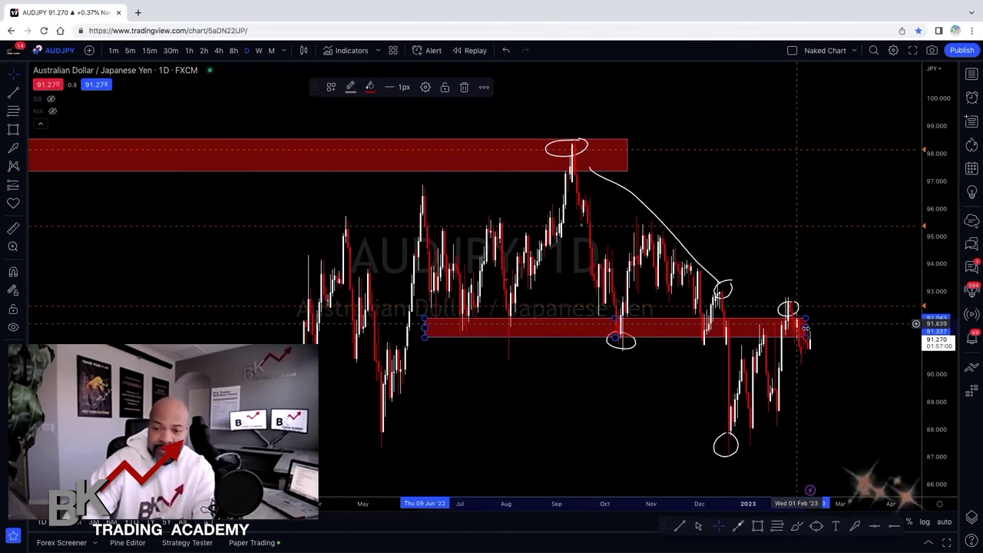
- Raise the neckline rectangle's upper edge to about 92.377
{"action": "scroll", "coordinate": [725, 388], "scroll_direction": "up", "scroll_amount": 2}
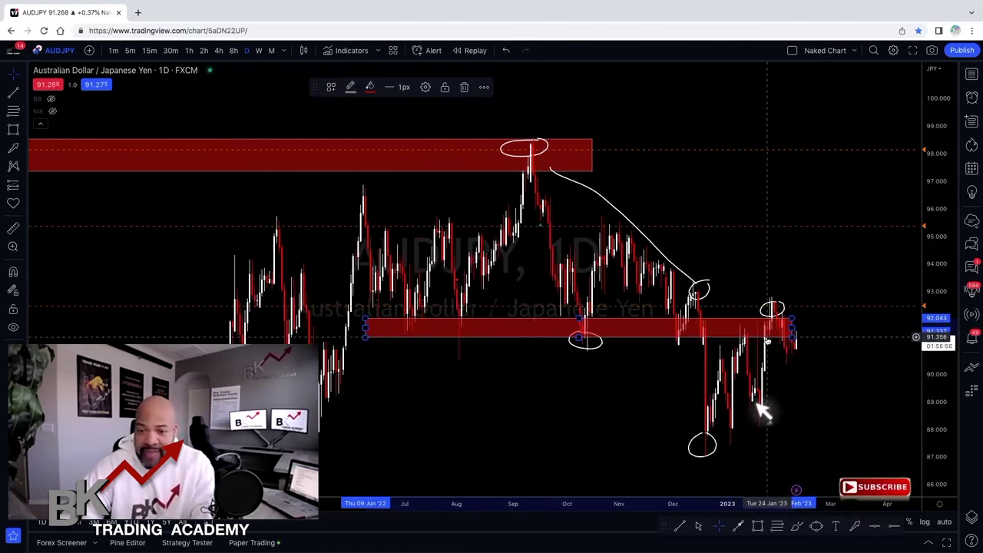
{"action": "scroll", "coordinate": [766, 336], "scroll_direction": "up", "scroll_amount": 2}
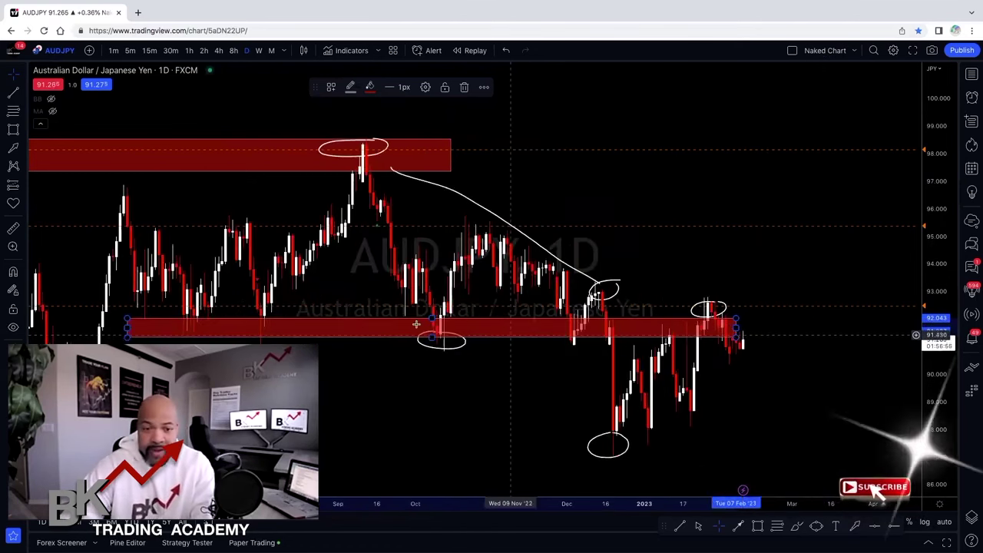
{"action": "left_click_drag", "start_coordinate": [434, 318], "coordinate": [434, 311]}
{"action": "left_click", "coordinate": [229, 316]}
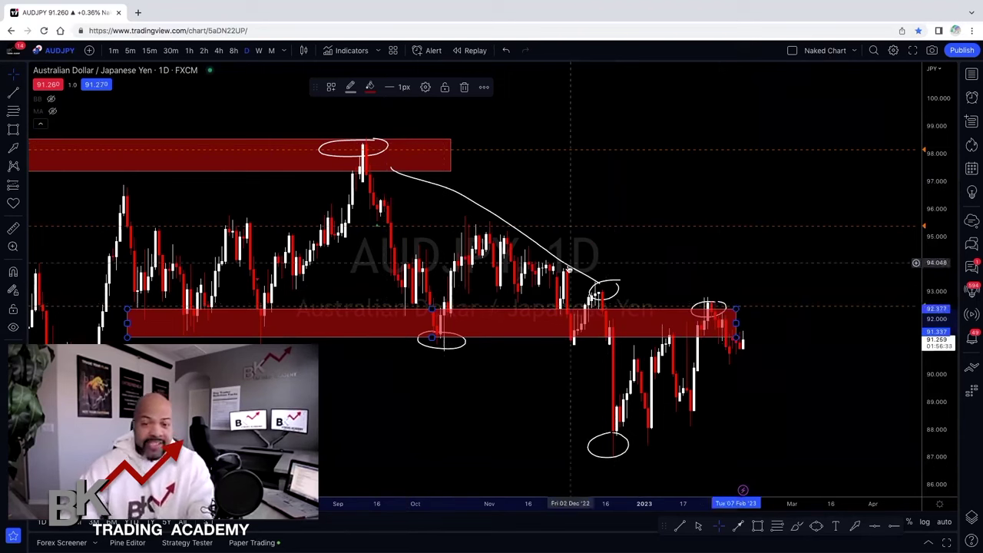
- Delete the brush stroke tracing the decline from the September high to the December lower high
{"action": "left_click", "coordinate": [569, 266]}
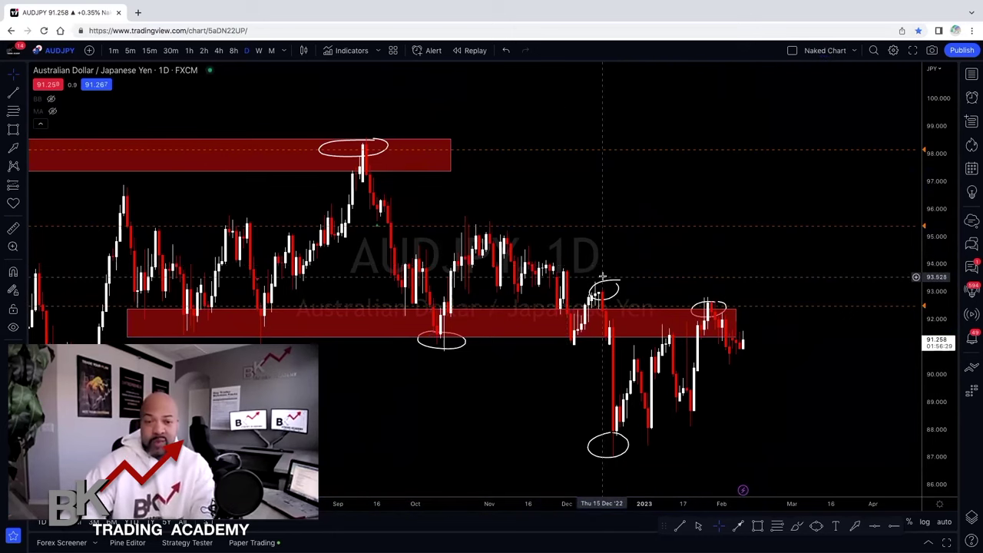
{"action": "scroll", "coordinate": [603, 276], "scroll_direction": "down", "scroll_amount": 1}
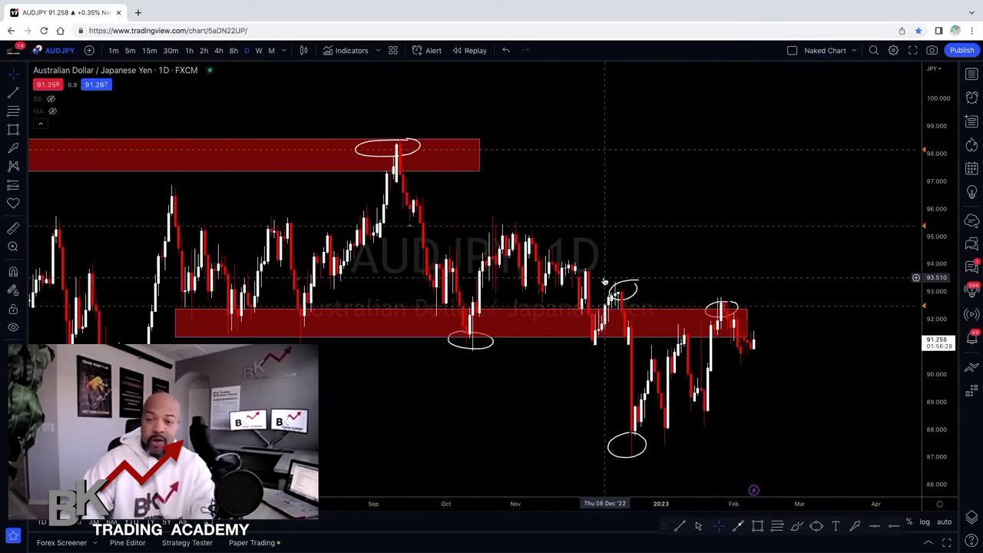
{"action": "scroll", "coordinate": [605, 278], "scroll_direction": "down", "scroll_amount": 1}
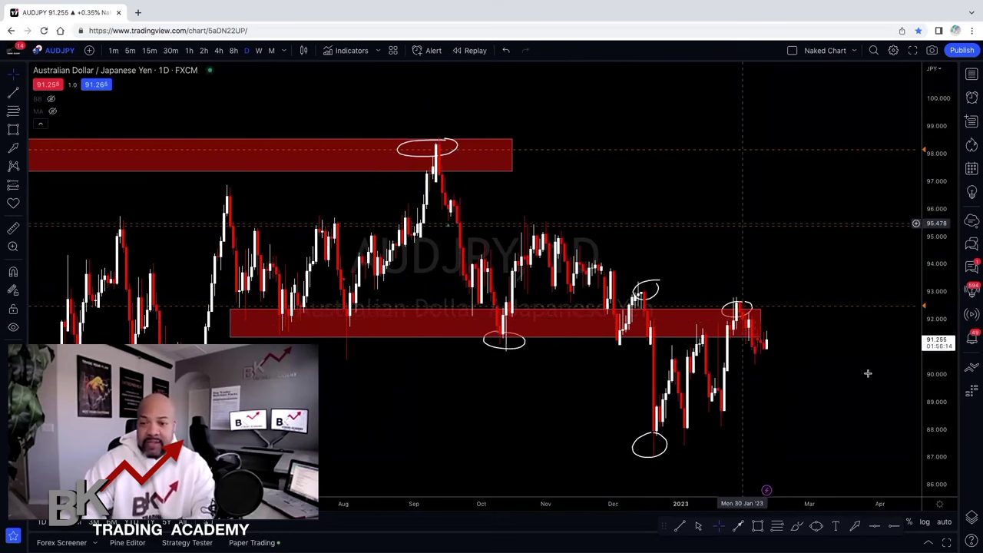
{"action": "scroll", "coordinate": [938, 392], "scroll_direction": "down", "scroll_amount": 3}
{"action": "scroll", "coordinate": [936, 417], "scroll_direction": "down", "scroll_amount": 2}
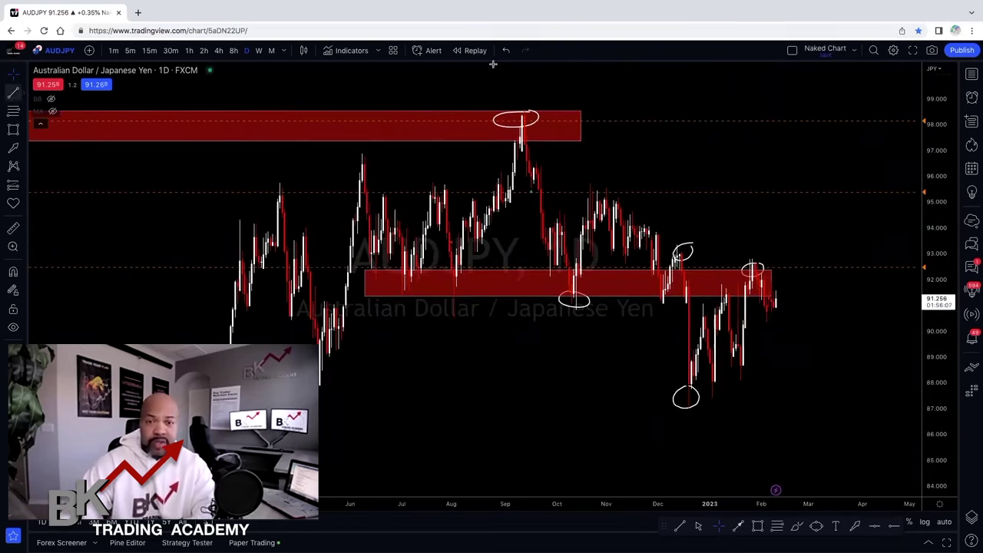
- Draw a descending trendline from the September high at about 98.641 on 7 Sep 2022, trying different slopes down to about 89.419 on 2 Feb 2023
{"action": "left_click_drag", "start_coordinate": [515, 108], "coordinate": [827, 270]}
{"action": "left_click_drag", "start_coordinate": [845, 306], "coordinate": [821, 375]}
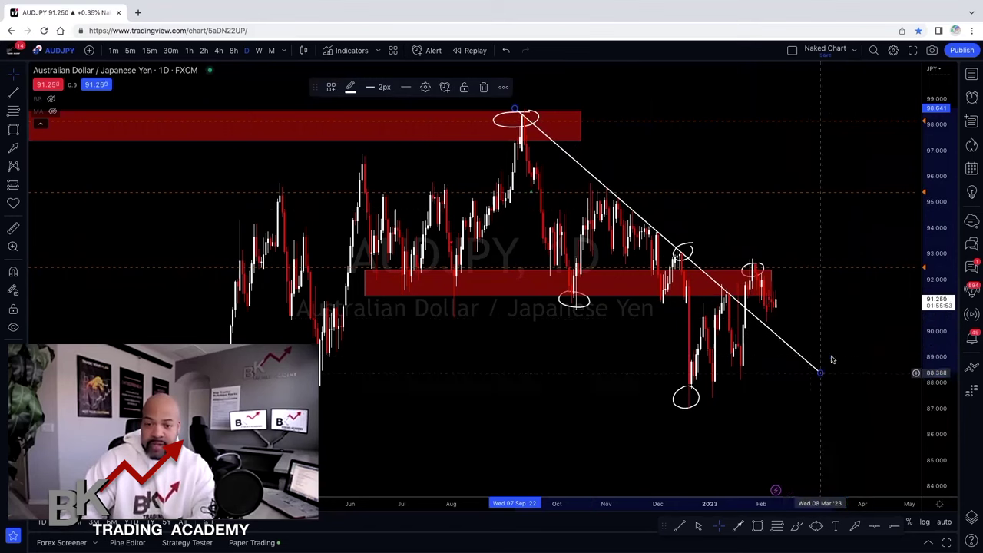
{"action": "left_click_drag", "start_coordinate": [845, 336], "coordinate": [857, 326]}
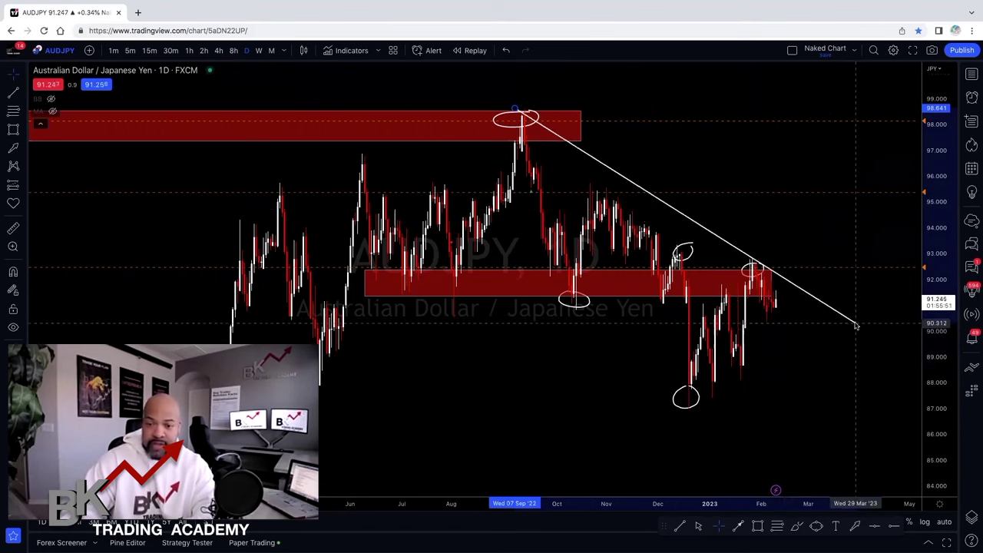
{"action": "left_click_drag", "start_coordinate": [786, 347], "coordinate": [764, 348]}
{"action": "scroll", "coordinate": [692, 212], "scroll_direction": "left", "scroll_amount": 2}
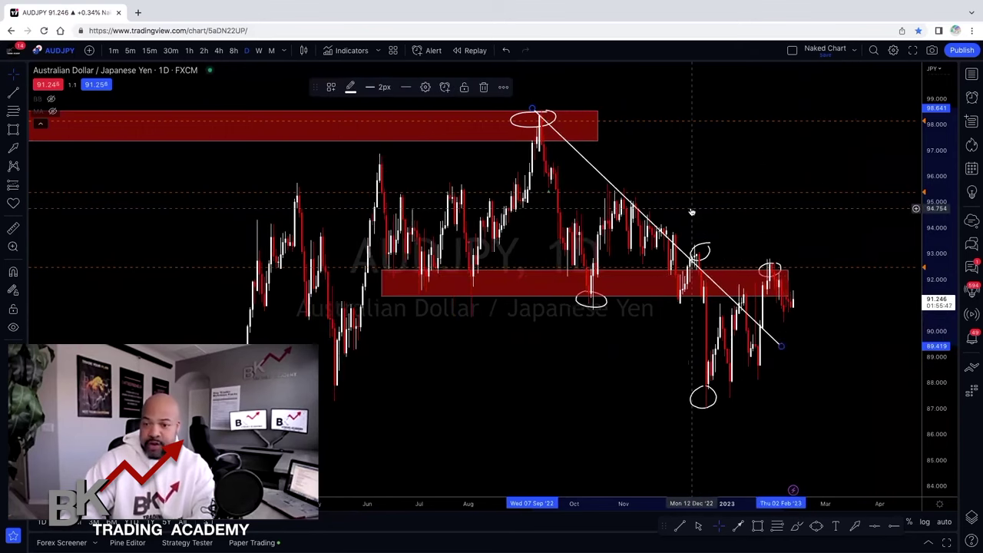
- Re-angle the trendline to touch the circled late-January high, ending it at about 90.074 on 30 Mar 2023
{"action": "scroll", "coordinate": [691, 211], "scroll_direction": "left", "scroll_amount": 5}
{"action": "scroll", "coordinate": [691, 209], "scroll_direction": "left", "scroll_amount": 4}
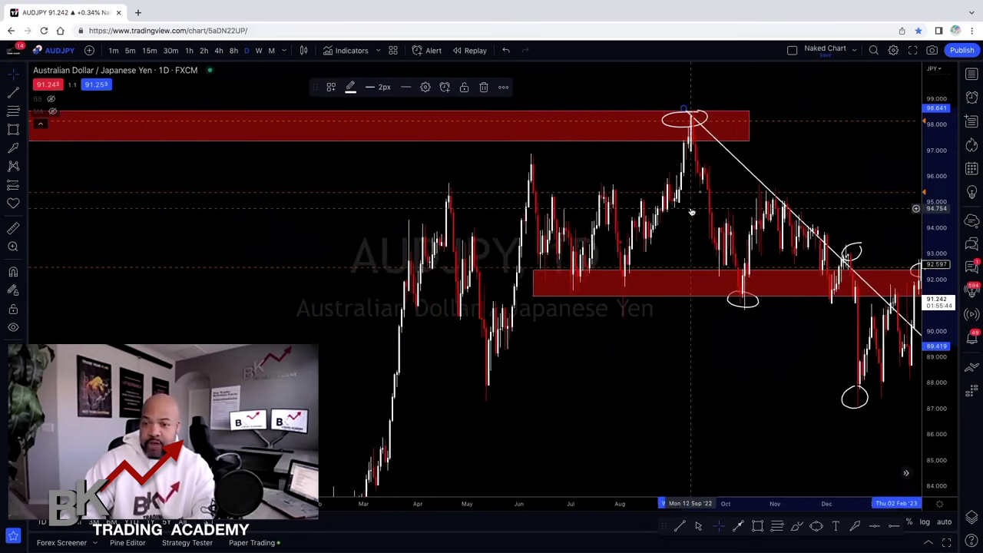
{"action": "scroll", "coordinate": [691, 207], "scroll_direction": "right", "scroll_amount": 2}
{"action": "scroll", "coordinate": [885, 351], "scroll_direction": "right", "scroll_amount": 1}
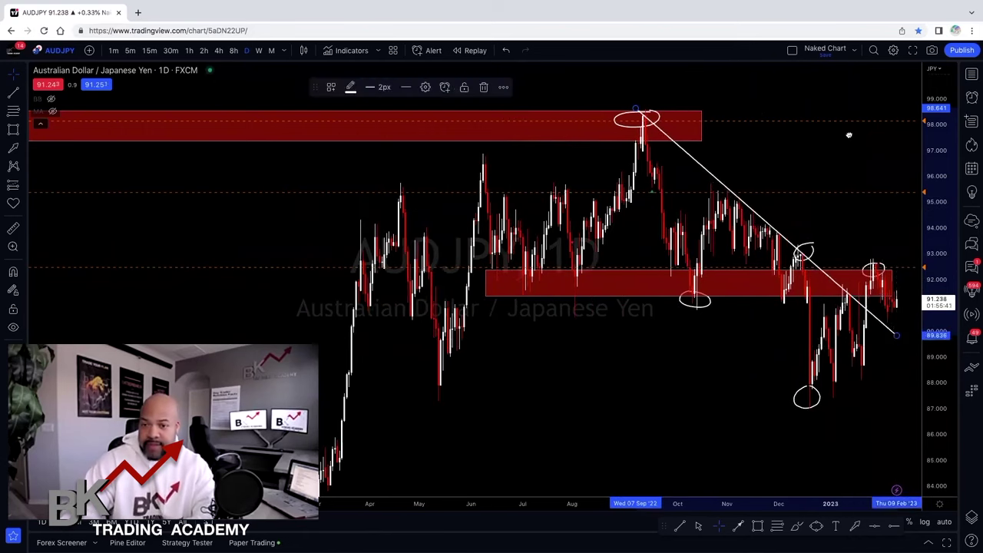
{"action": "scroll", "coordinate": [838, 144], "scroll_direction": "left", "scroll_amount": 3}
{"action": "scroll", "coordinate": [877, 146], "scroll_direction": "left", "scroll_amount": 3}
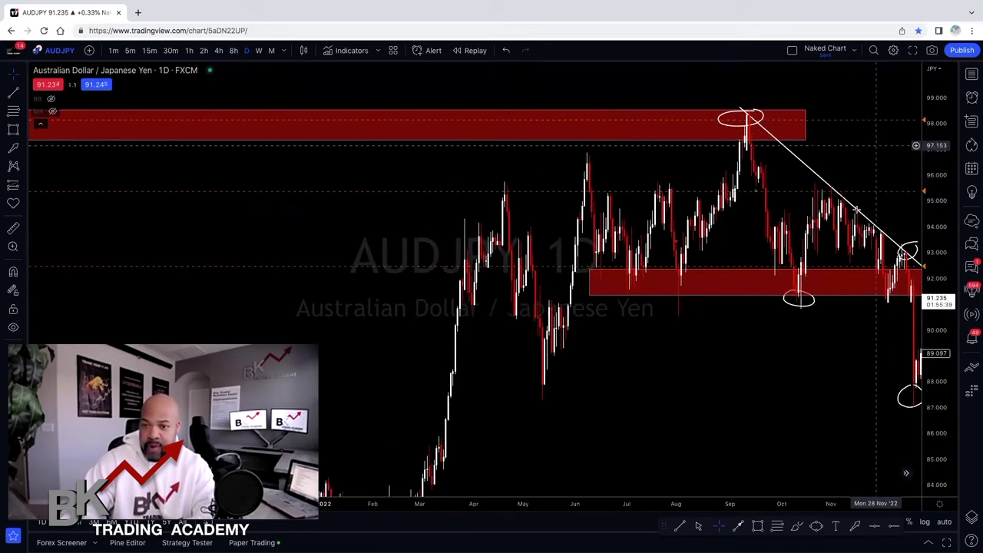
{"action": "scroll", "coordinate": [893, 235], "scroll_direction": "right", "scroll_amount": 3}
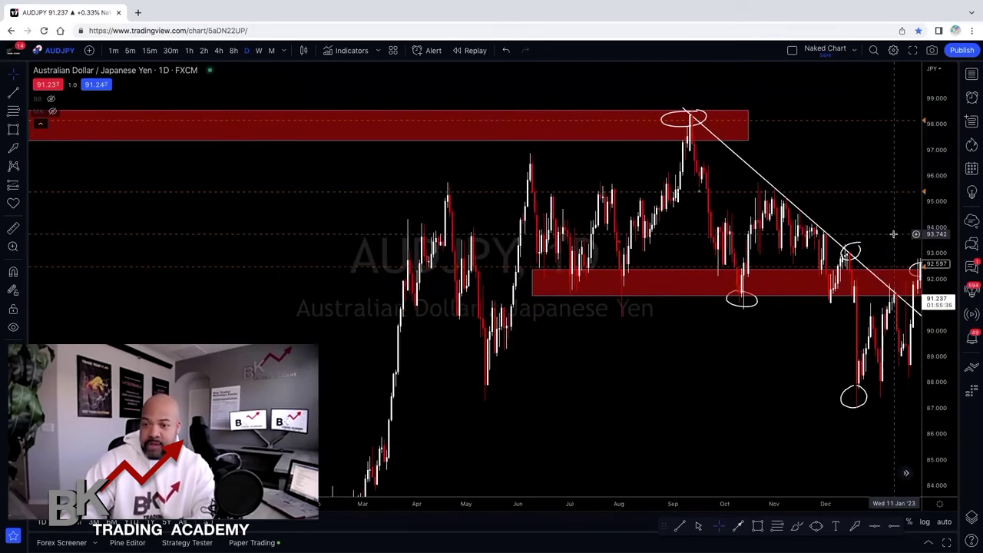
{"action": "scroll", "coordinate": [885, 235], "scroll_direction": "right", "scroll_amount": 2}
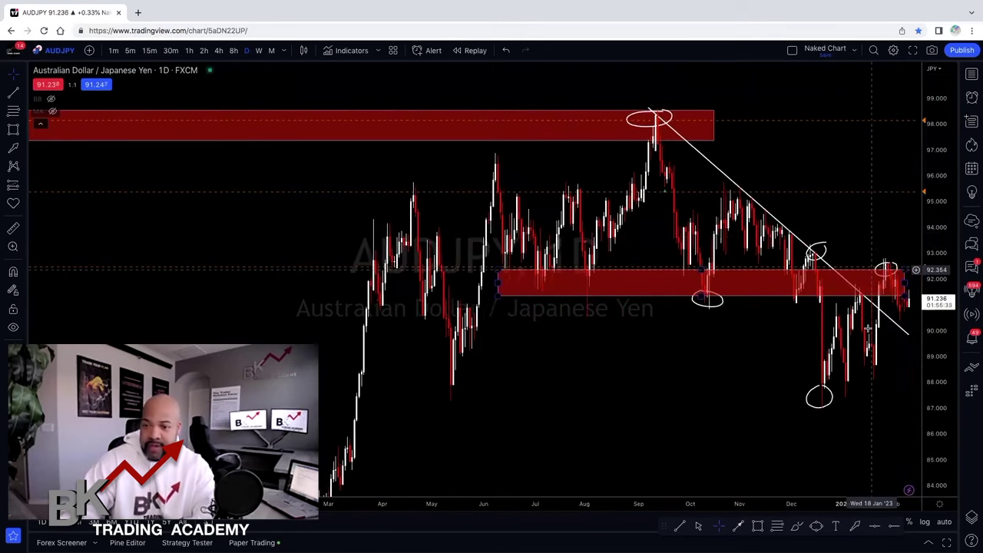
{"action": "scroll", "coordinate": [826, 334], "scroll_direction": "right", "scroll_amount": 5}
{"action": "left_click_drag", "start_coordinate": [859, 310], "coordinate": [895, 329]}
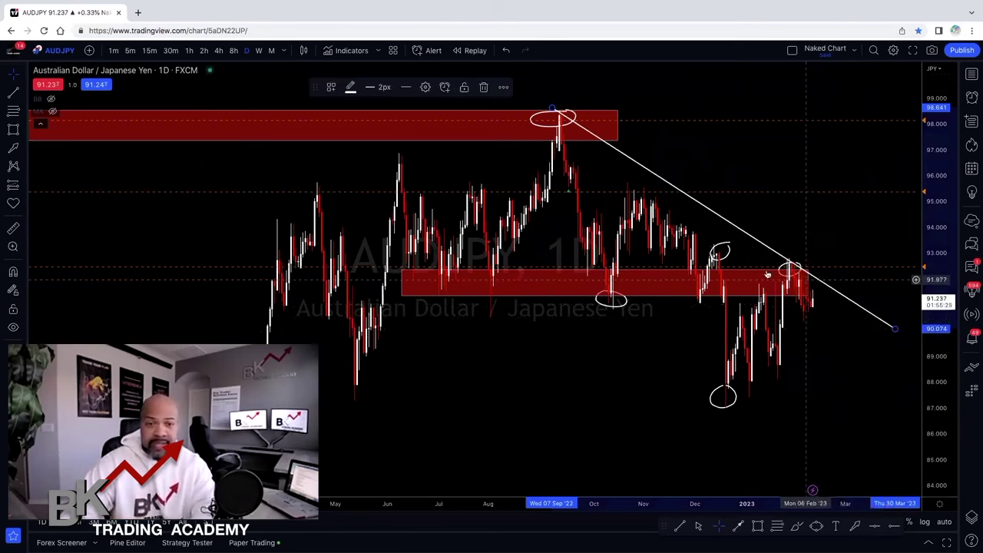
- Draw a thick arrow from the neckline retest at about 92.116 on 1 Feb 2023 down to about 87.575 on 14 Mar 2023
{"action": "left_click_drag", "start_coordinate": [800, 278], "coordinate": [833, 364]}
{"action": "left_click_drag", "start_coordinate": [866, 392], "coordinate": [866, 393]}
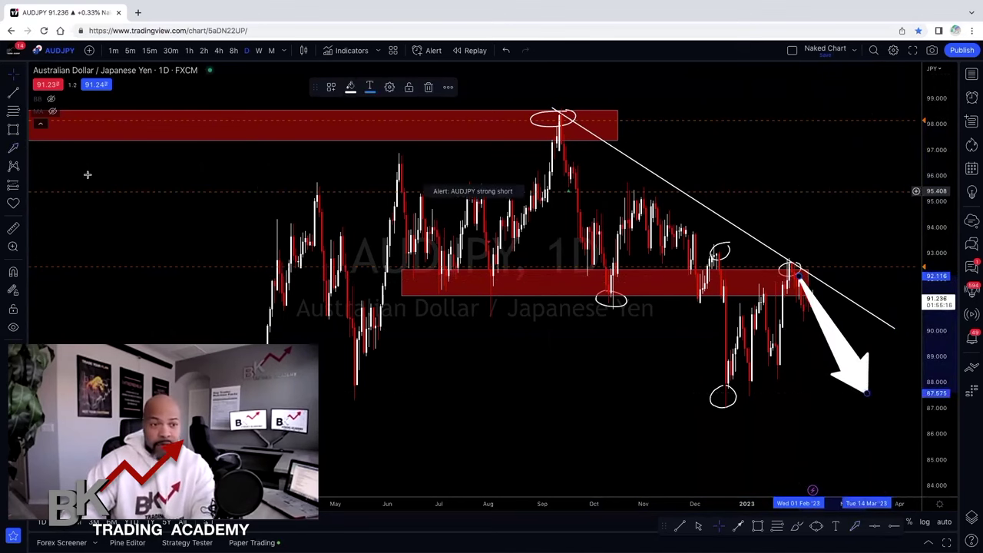
- Draw a support rectangle at the December low between about 87.753 and 88.170, spanning 9 Dec 2022 to 2 Mar 2023
{"action": "left_click", "coordinate": [14, 131]}
{"action": "left_click", "coordinate": [713, 390]}
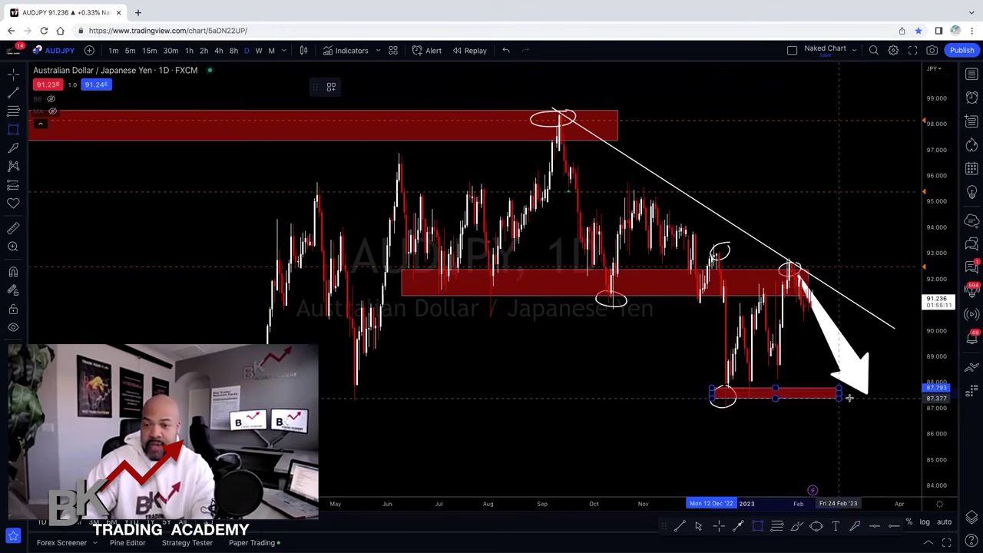
{"action": "left_click", "coordinate": [851, 398]}
{"action": "left_click_drag", "start_coordinate": [672, 387], "coordinate": [585, 353]}
{"action": "left_click_drag", "start_coordinate": [781, 363], "coordinate": [714, 339]}
{"action": "left_click", "coordinate": [715, 356]}
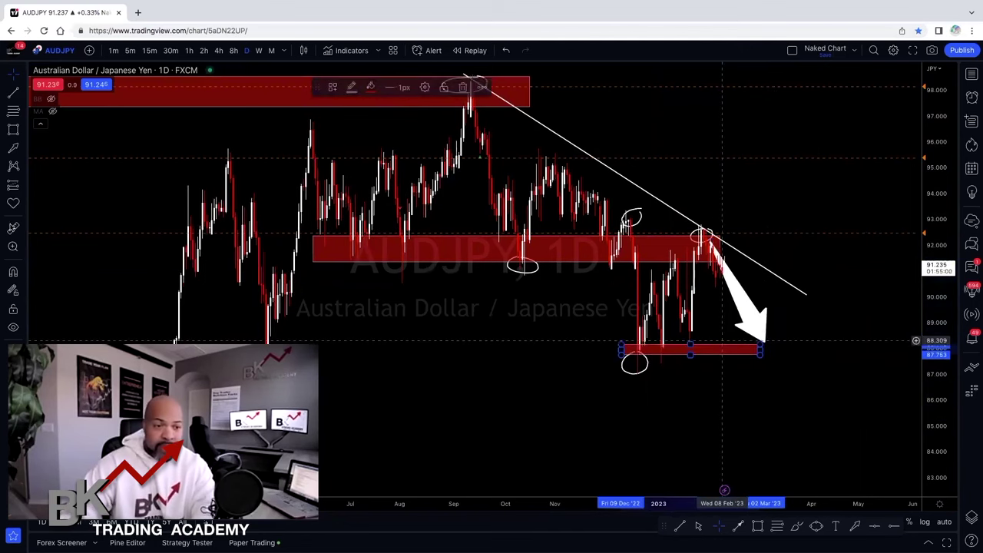
- Measure the price distance from the latest candle down to the support rectangle at the December low
{"action": "scroll", "coordinate": [623, 269], "scroll_direction": "up", "scroll_amount": 1}
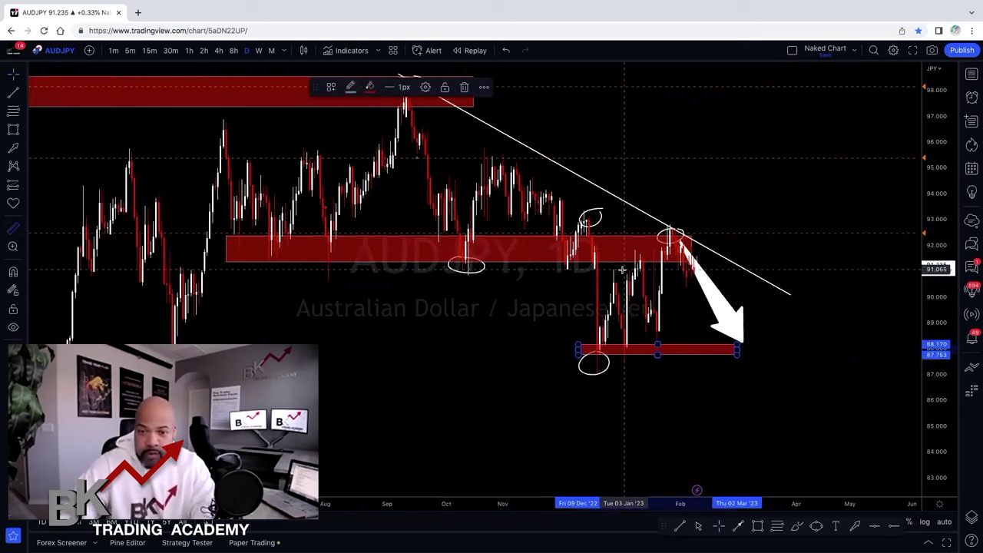
{"action": "scroll", "coordinate": [626, 271], "scroll_direction": "up", "scroll_amount": 1}
{"action": "left_click", "coordinate": [641, 268], "text": "shift"}
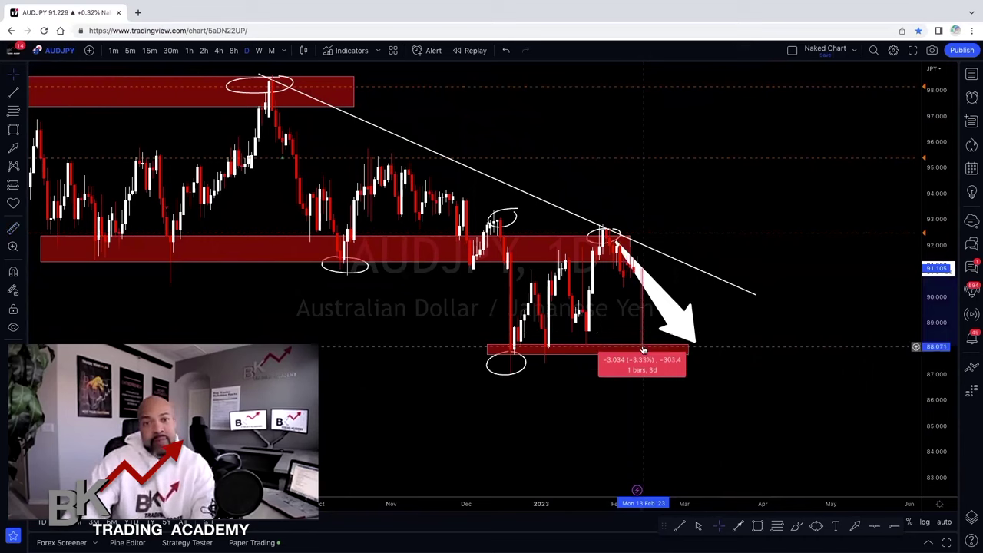
{"action": "left_click", "coordinate": [644, 350]}
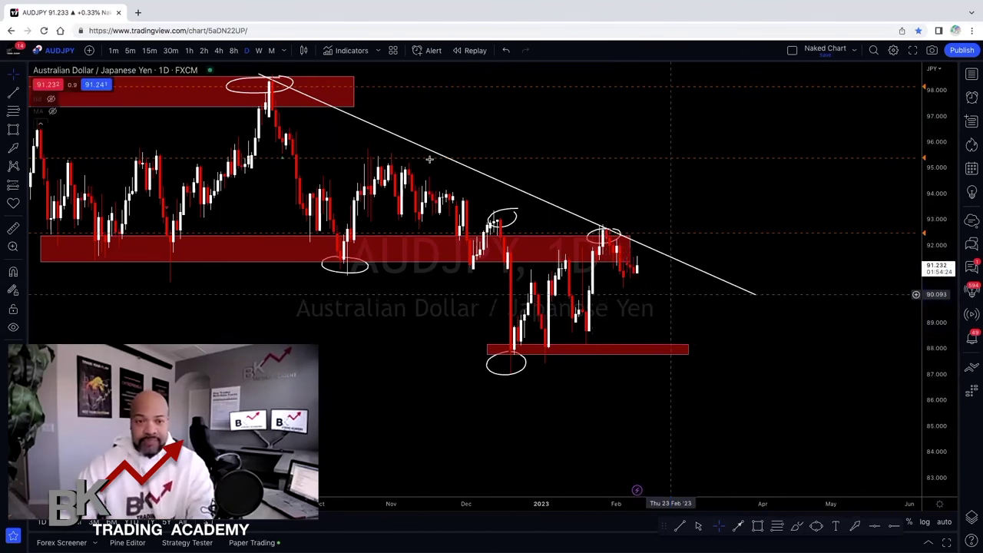
- Show the hidden MA indicator on the AUDJPY daily chart
{"action": "scroll", "coordinate": [719, 243], "scroll_direction": "down", "scroll_amount": 1}
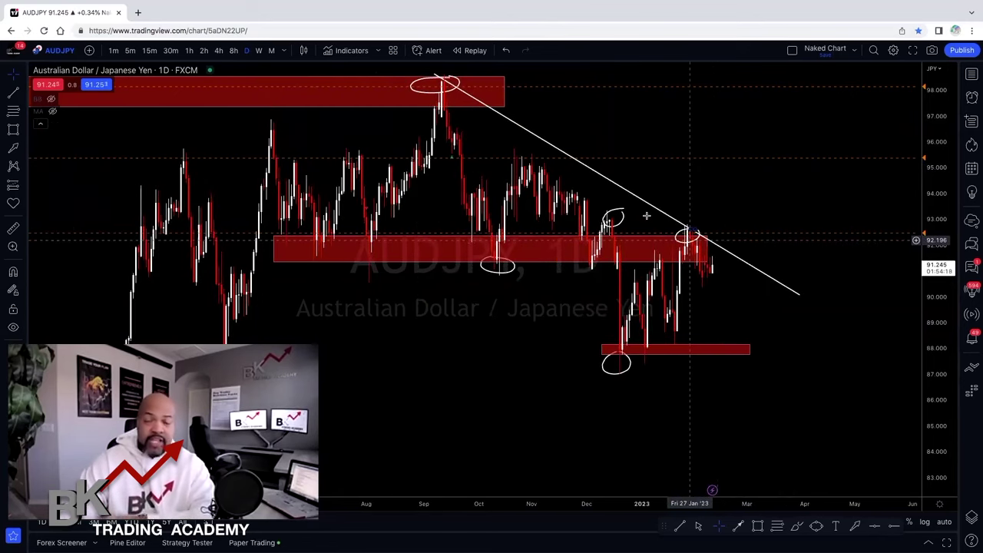
{"action": "scroll", "coordinate": [646, 215], "scroll_direction": "left", "scroll_amount": 1}
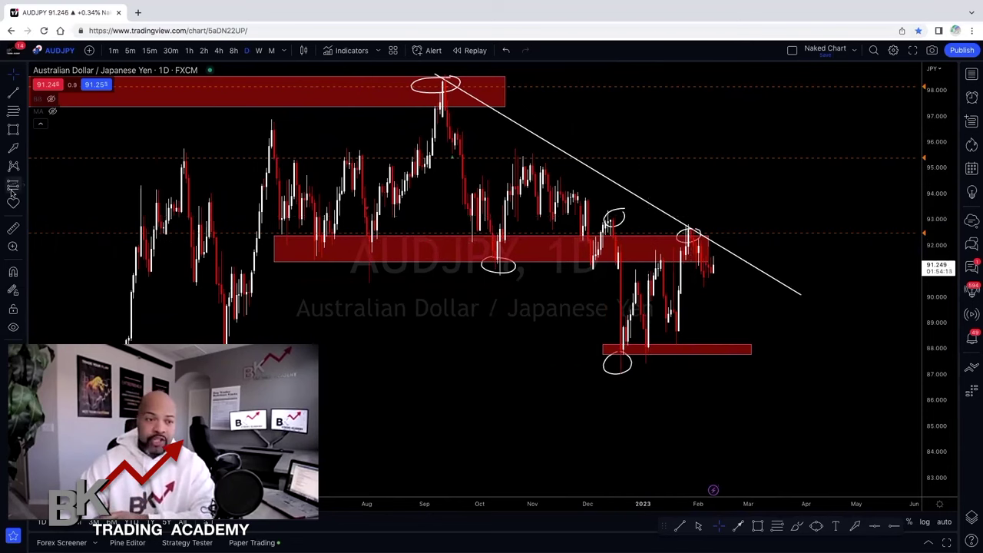
{"action": "left_click", "coordinate": [52, 113]}
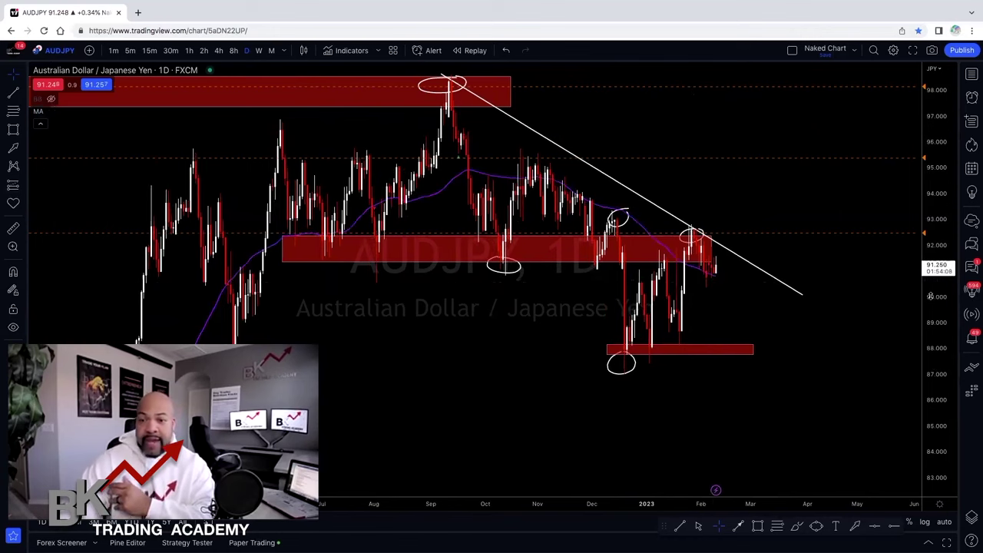
{"action": "scroll", "coordinate": [930, 296], "scroll_direction": "up", "scroll_amount": 2}
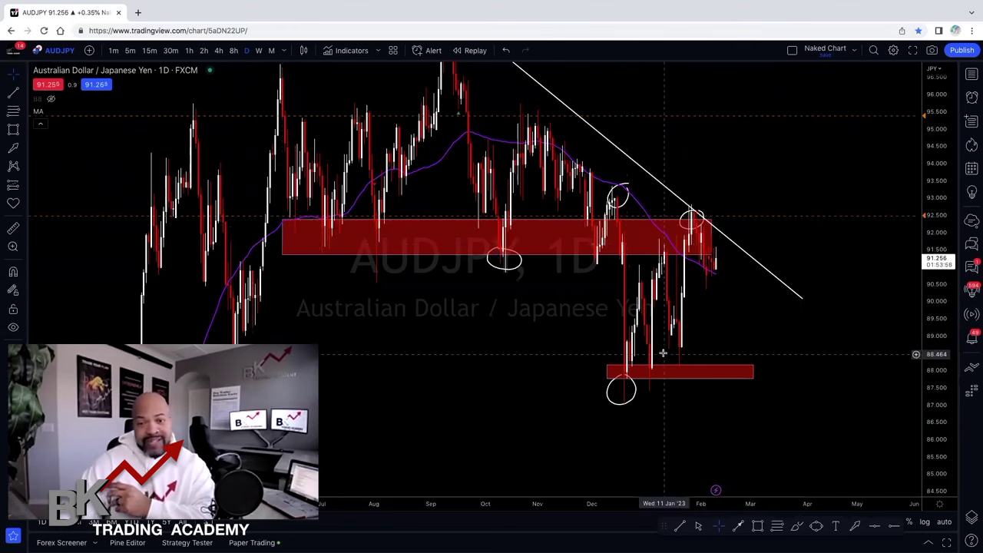
{"action": "left_click_drag", "start_coordinate": [940, 290], "coordinate": [759, 199]}
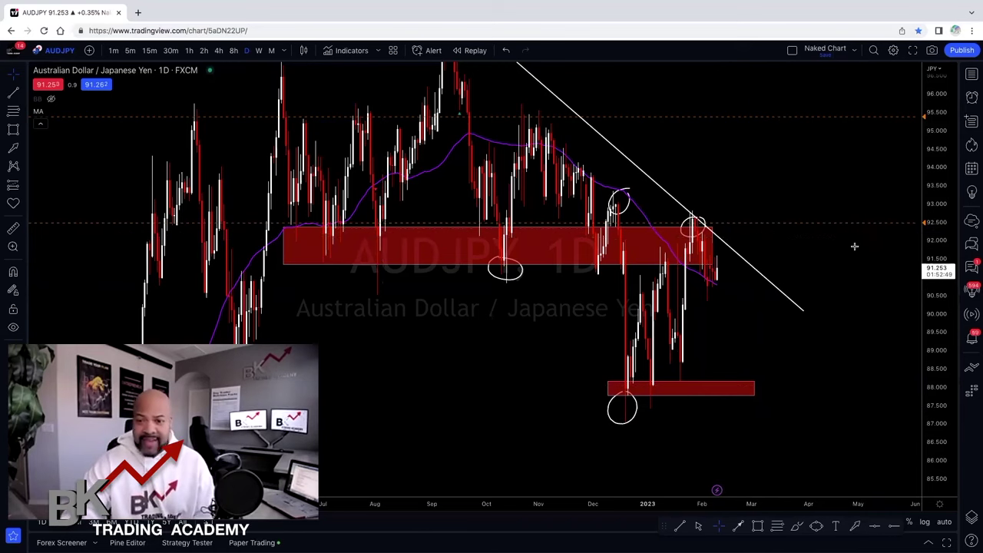
- Add the text label "Resistance" and place it over the upper resistance zone beside the circled September high
{"action": "scroll", "coordinate": [854, 245], "scroll_direction": "down", "scroll_amount": 2}
{"action": "scroll", "coordinate": [872, 245], "scroll_direction": "down", "scroll_amount": 2}
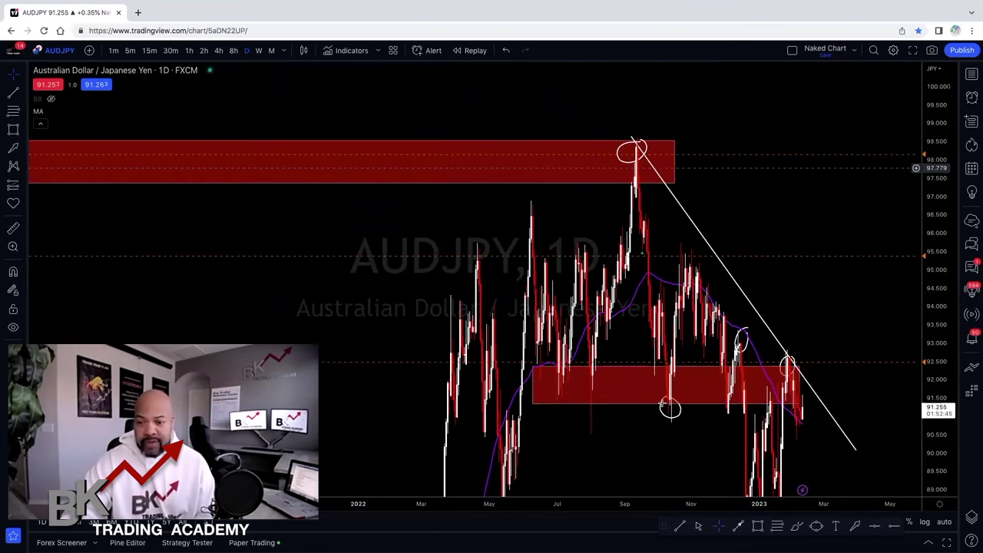
{"action": "left_click", "coordinate": [836, 526]}
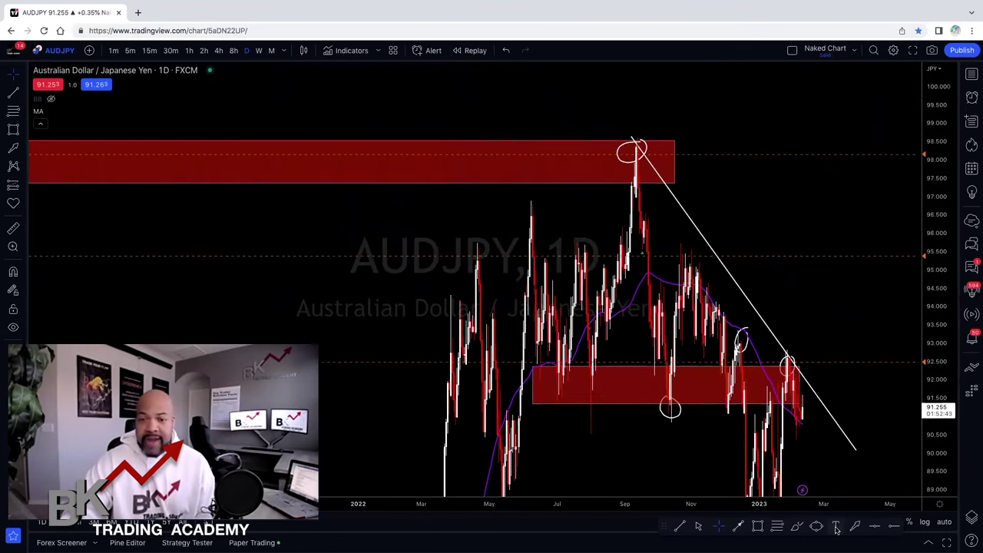
{"action": "left_click", "coordinate": [568, 123]}
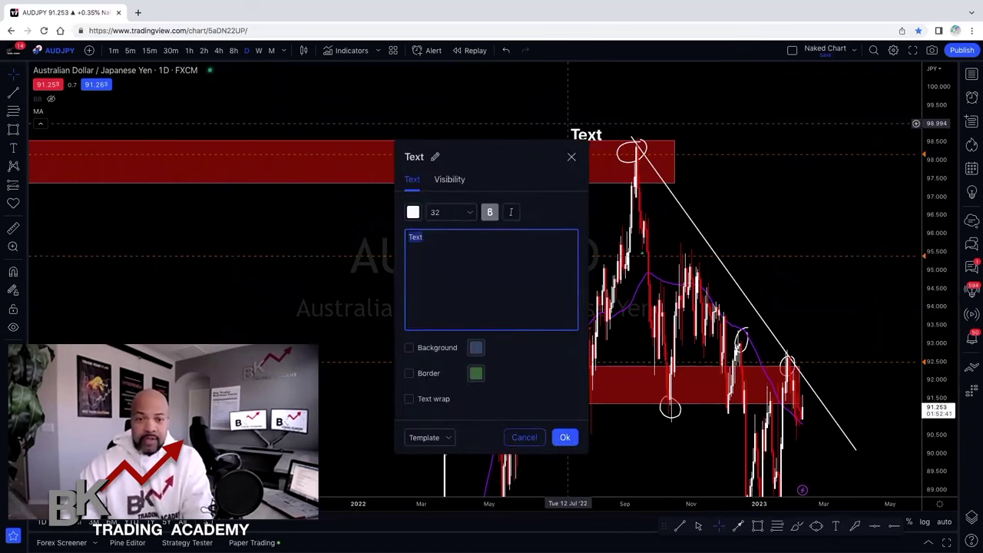
{"action": "type", "text": "Resistance"}
{"action": "key", "text": "Return"}
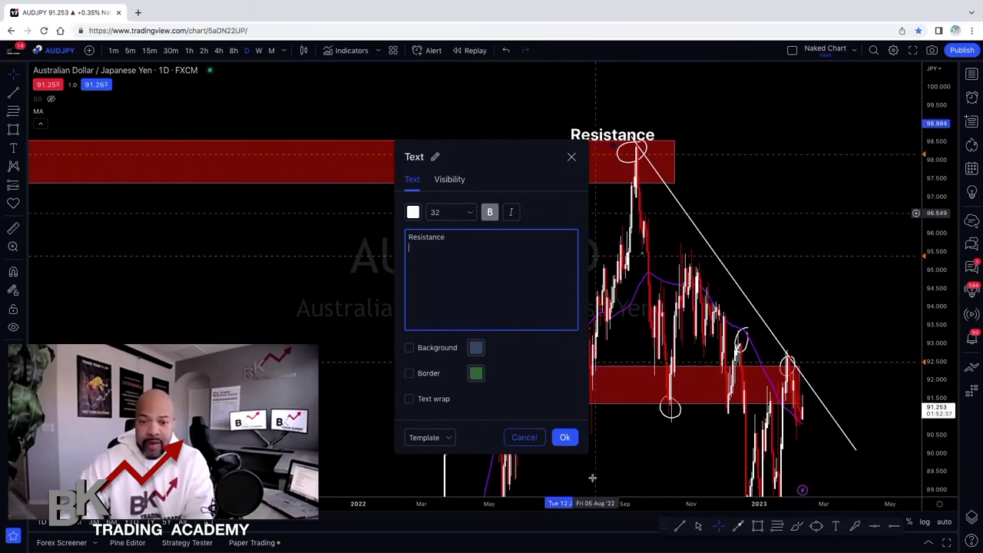
{"action": "left_click", "coordinate": [569, 443]}
{"action": "left_click_drag", "start_coordinate": [601, 133], "coordinate": [592, 143]}
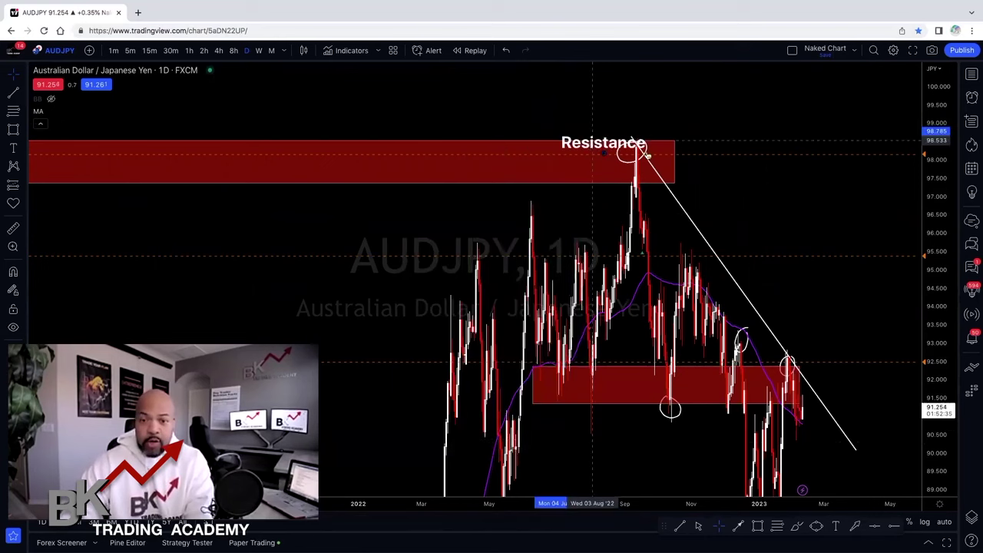
- Trace the successive declines into the neckline zone from June to late November 2022 with brush strokes
{"action": "left_click_drag", "start_coordinate": [816, 206], "coordinate": [799, 208]}
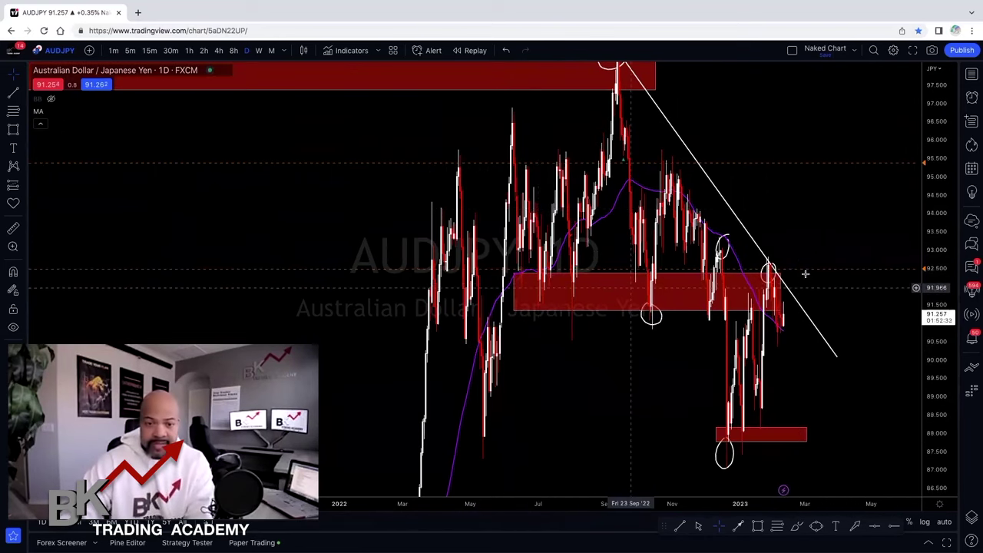
{"action": "scroll", "coordinate": [805, 273], "scroll_direction": "up", "scroll_amount": 3}
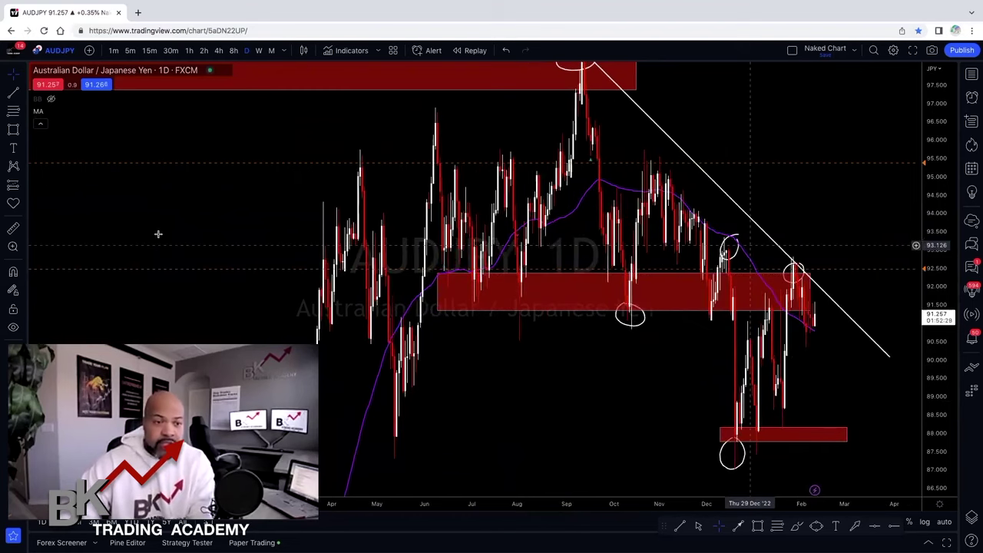
{"action": "scroll", "coordinate": [698, 463], "scroll_direction": "up", "scroll_amount": 1}
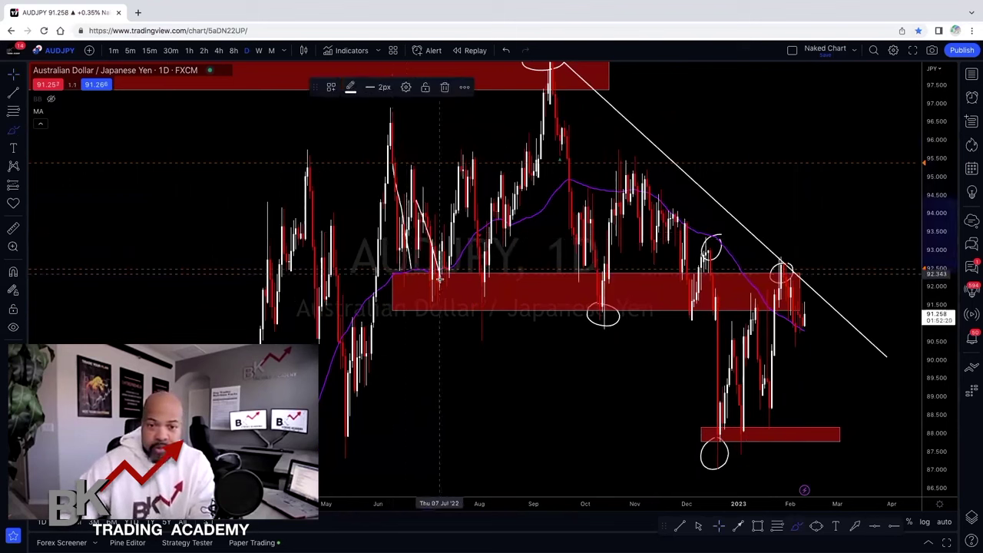
{"action": "scroll", "coordinate": [474, 229], "scroll_direction": "down", "scroll_amount": 1}
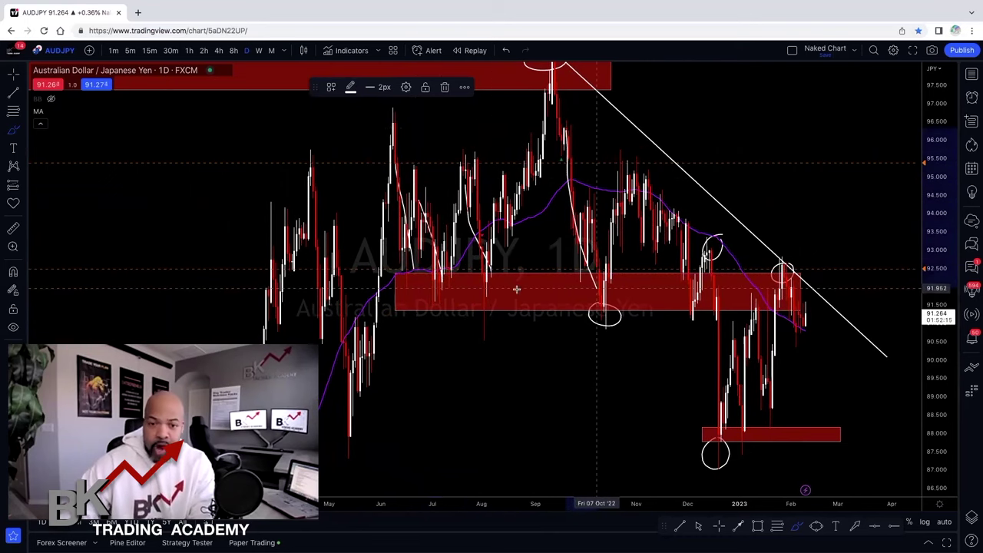
{"action": "left_click_drag", "start_coordinate": [627, 175], "coordinate": [692, 299]}
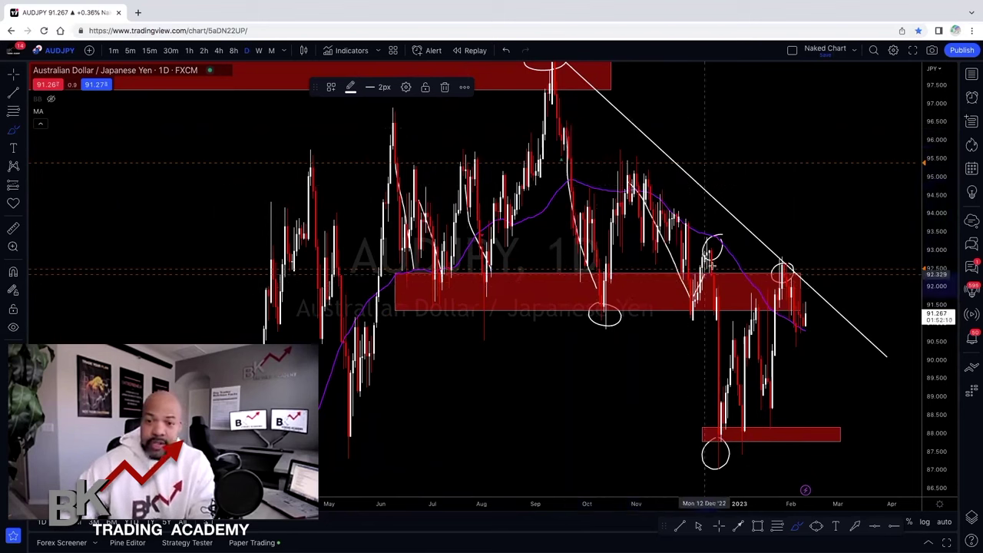
- Trace the December breakdown and the following swings between the support and neckline zones with the brush, adding a projected drop from the February price
{"action": "left_click_drag", "start_coordinate": [711, 433], "coordinate": [712, 435]}
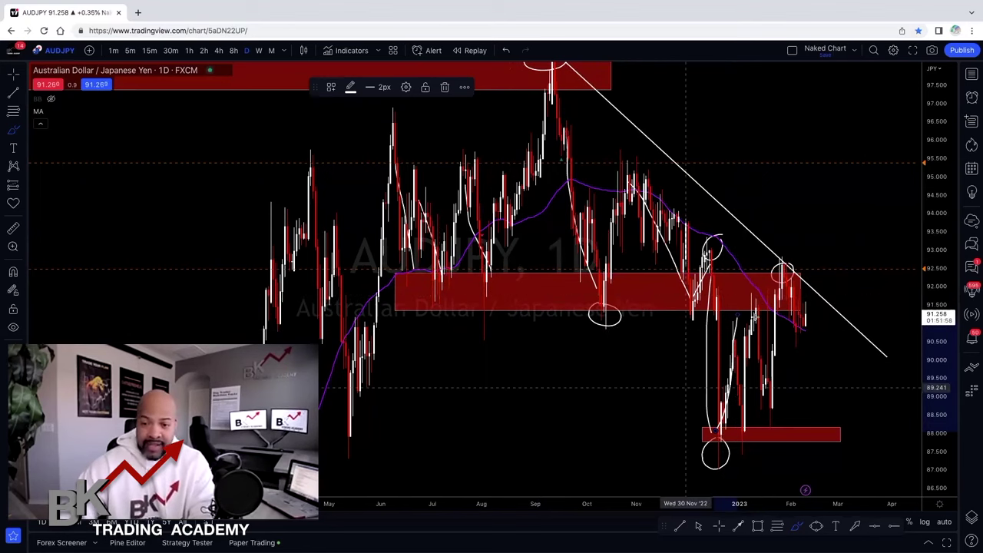
{"action": "mouse_move", "coordinate": [738, 382]}
{"action": "left_mouse_down"}
{"action": "mouse_move", "coordinate": [750, 431]}
{"action": "mouse_move", "coordinate": [757, 307]}
{"action": "left_mouse_up"}
{"action": "mouse_move", "coordinate": [759, 360]}
{"action": "left_mouse_down"}
{"action": "mouse_move", "coordinate": [773, 412]}
{"action": "mouse_move", "coordinate": [789, 294]}
{"action": "left_mouse_up"}
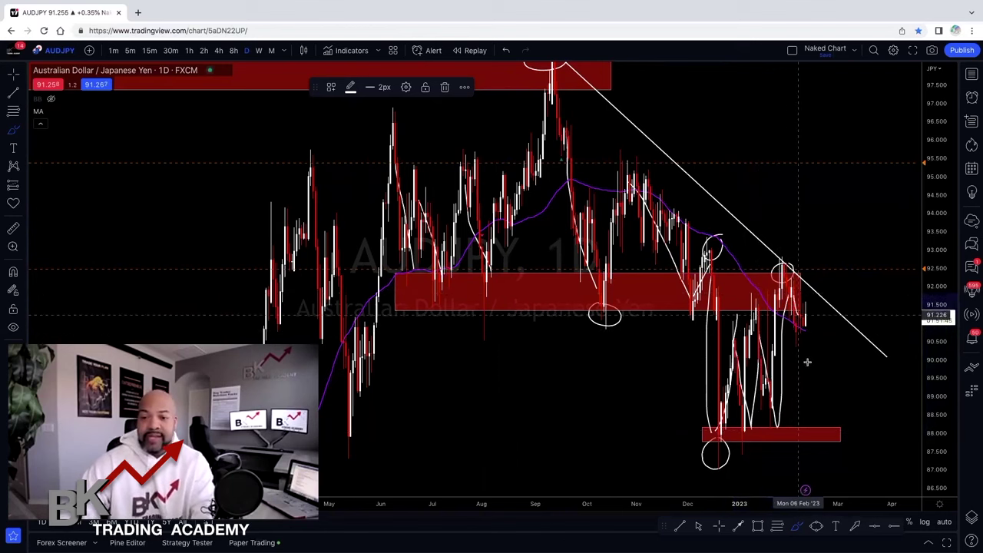
{"action": "left_click_drag", "start_coordinate": [803, 321], "coordinate": [820, 426]}
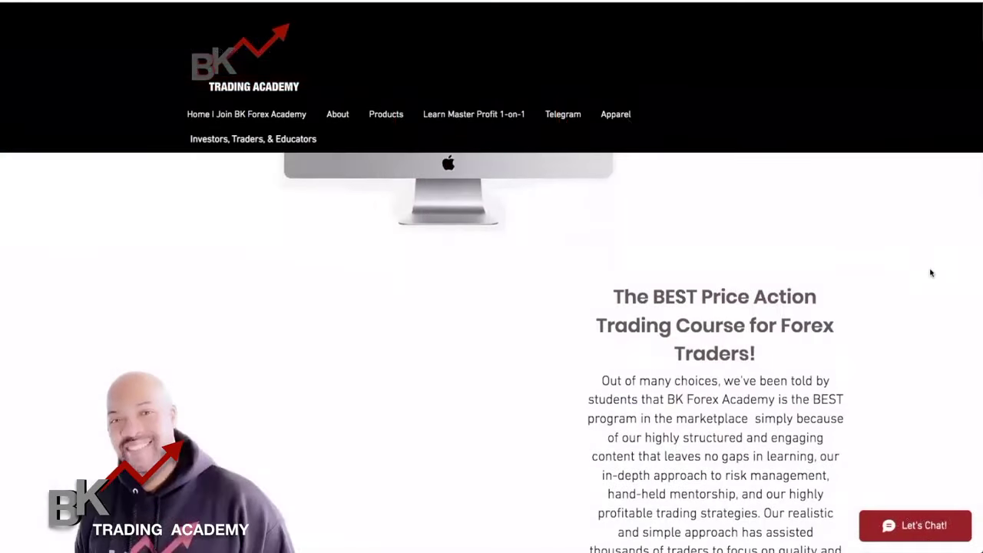
- Switch to the BK Trading Academy website and review the course page from the price action introduction through the curriculum modules
{"action": "scroll", "coordinate": [930, 273], "scroll_direction": "down", "scroll_amount": 5}
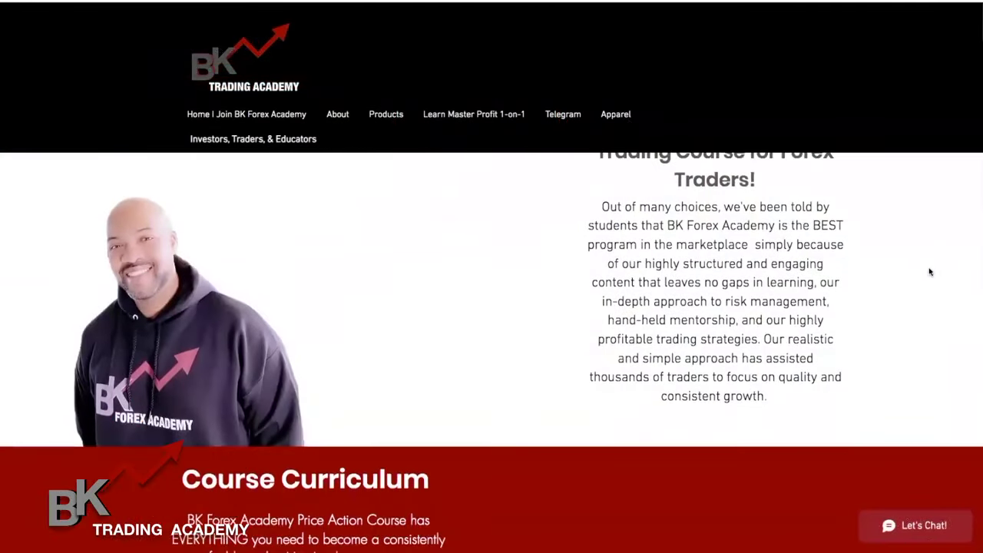
{"action": "scroll", "coordinate": [930, 273], "scroll_direction": "down", "scroll_amount": 3}
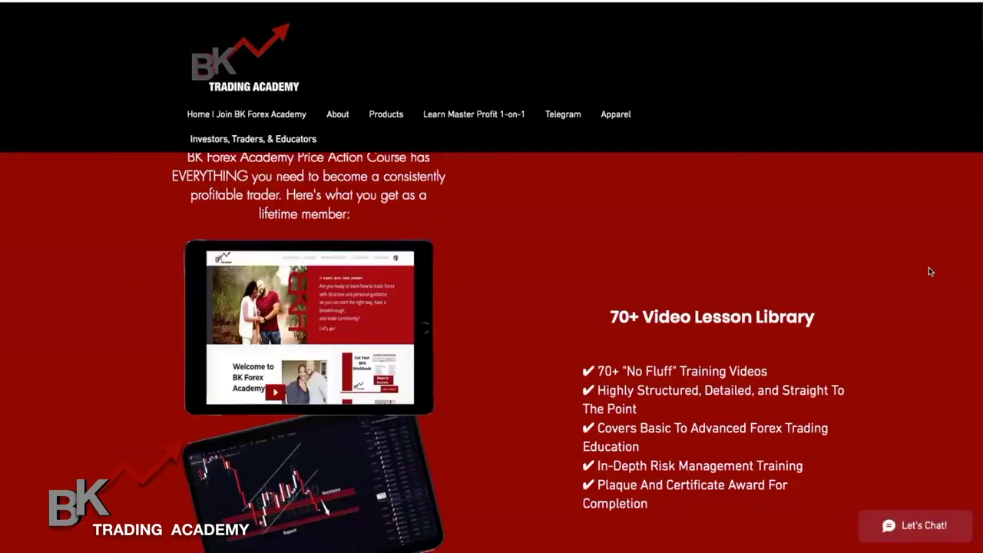
{"action": "scroll", "coordinate": [930, 272], "scroll_direction": "down", "scroll_amount": 8}
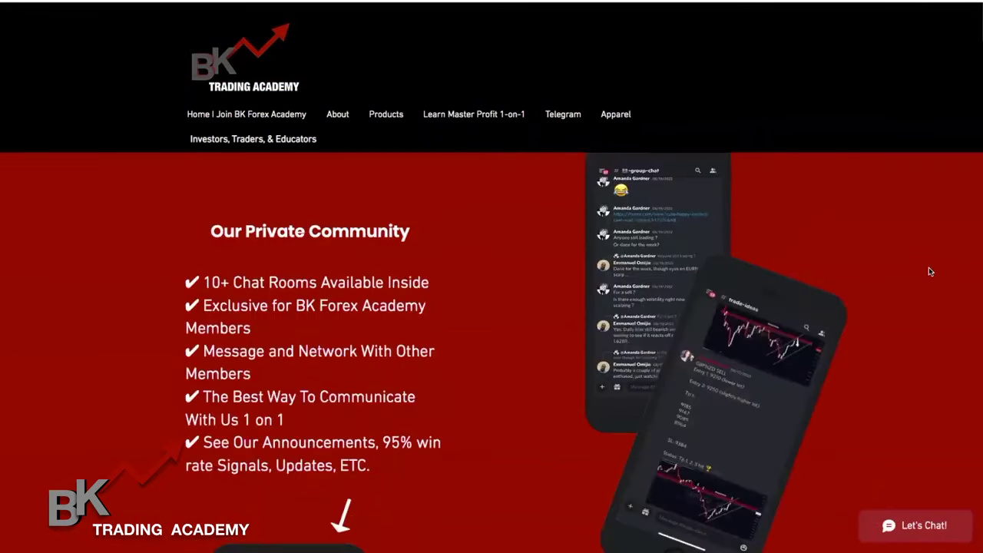
{"action": "scroll", "coordinate": [930, 273], "scroll_direction": "down", "scroll_amount": 8}
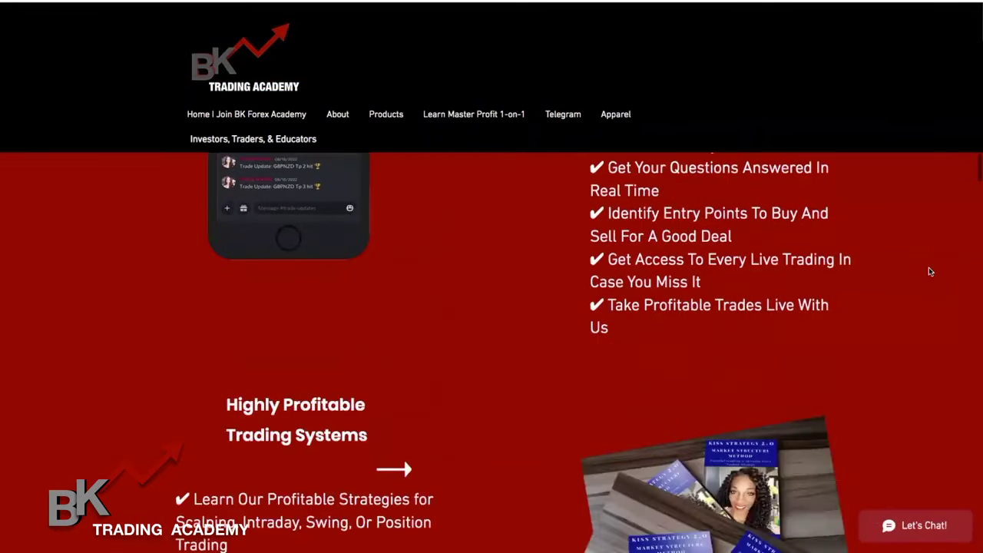
{"action": "scroll", "coordinate": [930, 272], "scroll_direction": "down", "scroll_amount": 7}
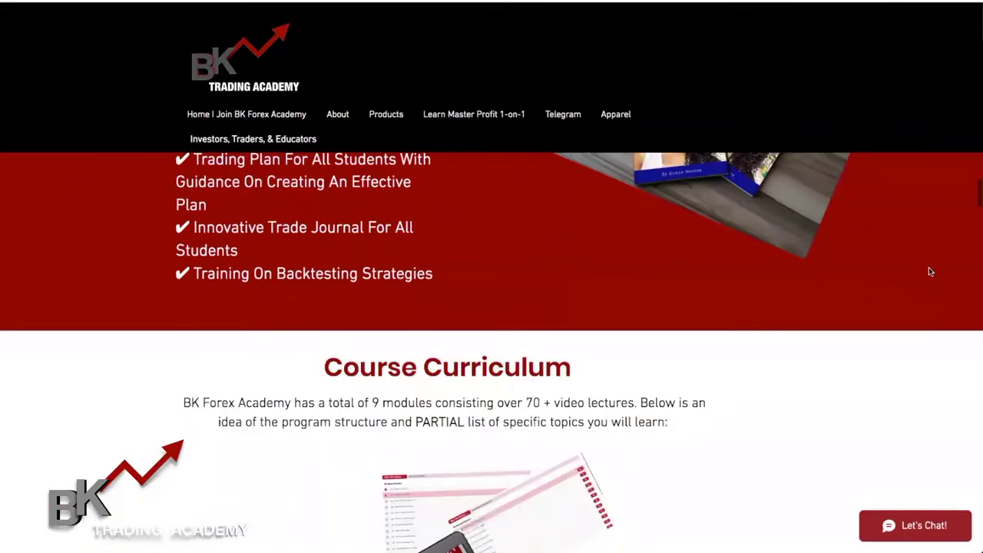
{"action": "scroll", "coordinate": [930, 273], "scroll_direction": "down", "scroll_amount": 5}
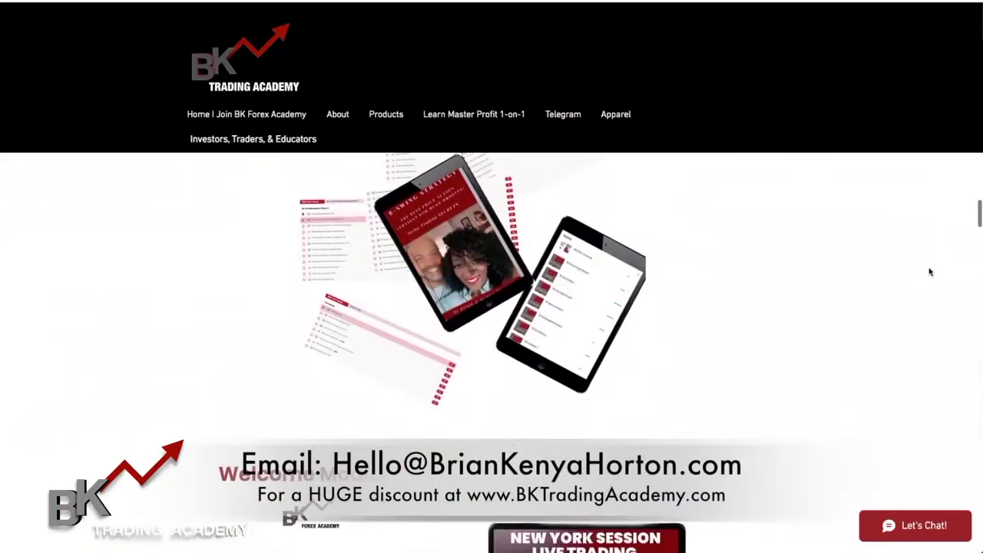
{"action": "scroll", "coordinate": [930, 273], "scroll_direction": "down", "scroll_amount": 3}
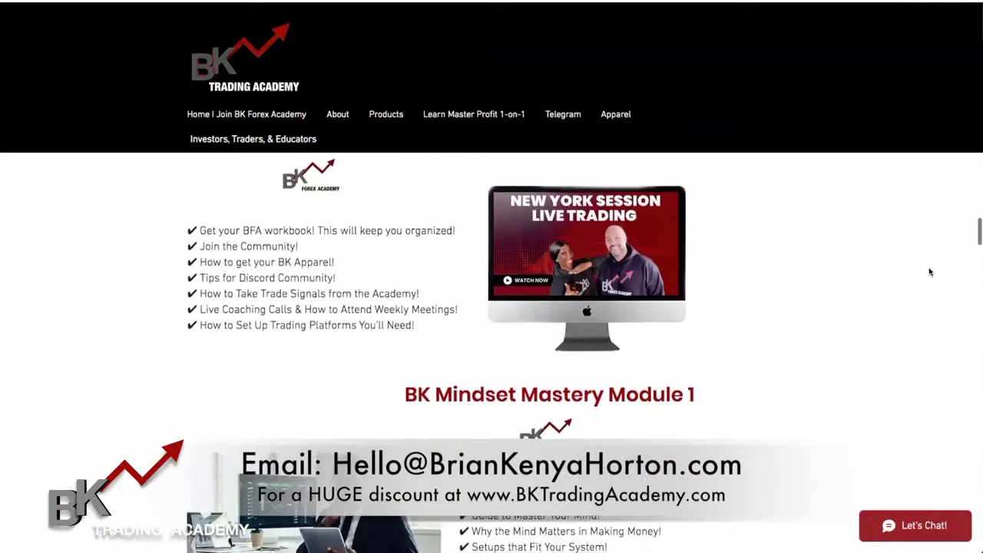